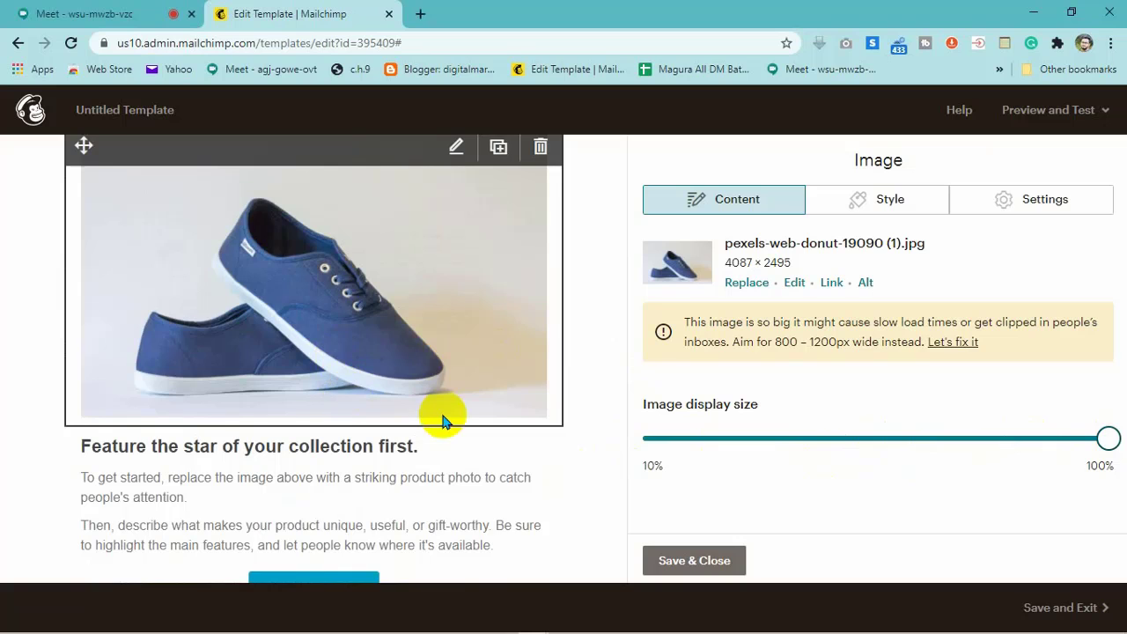
Step: Look over the template's header, shoe image and the text block beneath it
scroll(440, 419, up, 8)
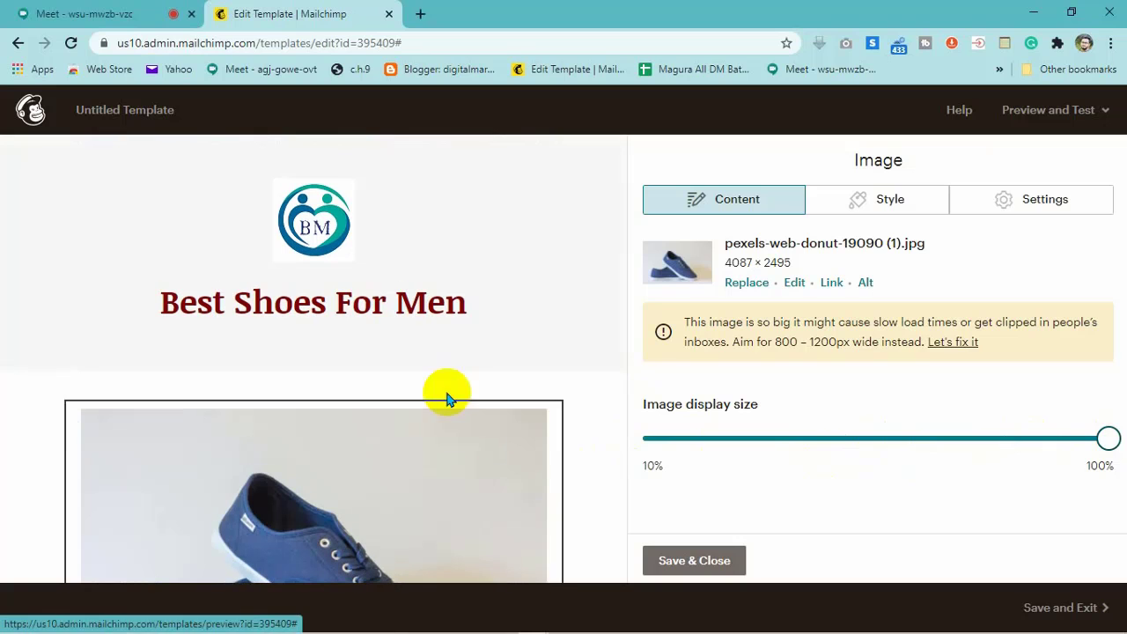
scroll(415, 404, down, 3)
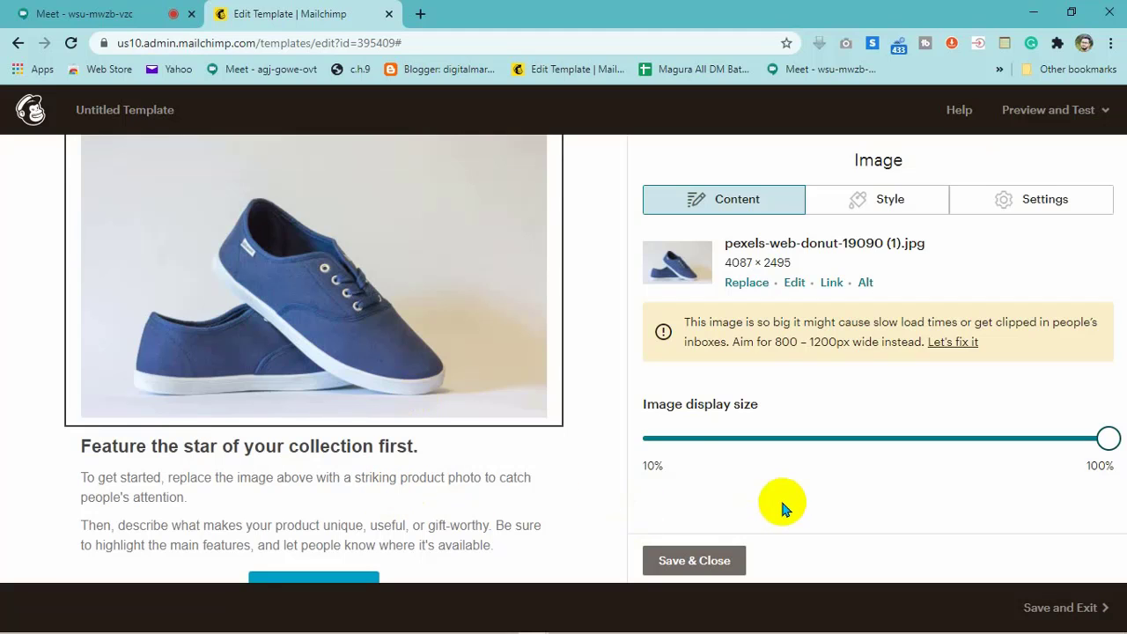
scroll(535, 402, down, 2)
scroll(540, 402, up, 2)
scroll(541, 405, up, 3)
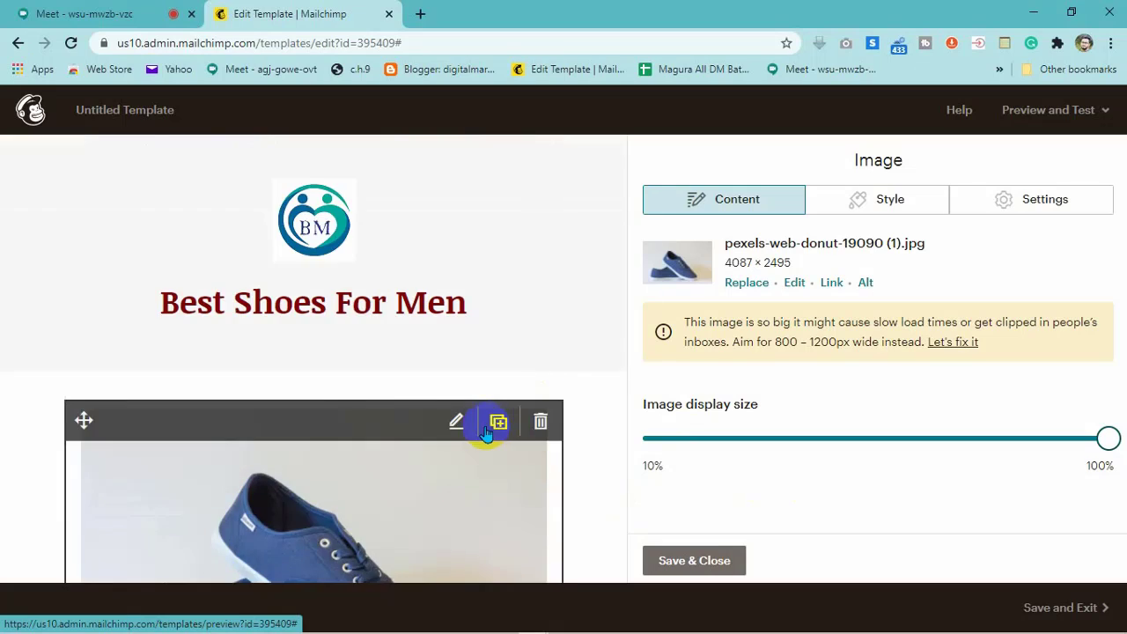
scroll(487, 431, down, 5)
scroll(484, 273, up, 1)
scroll(483, 273, up, 3)
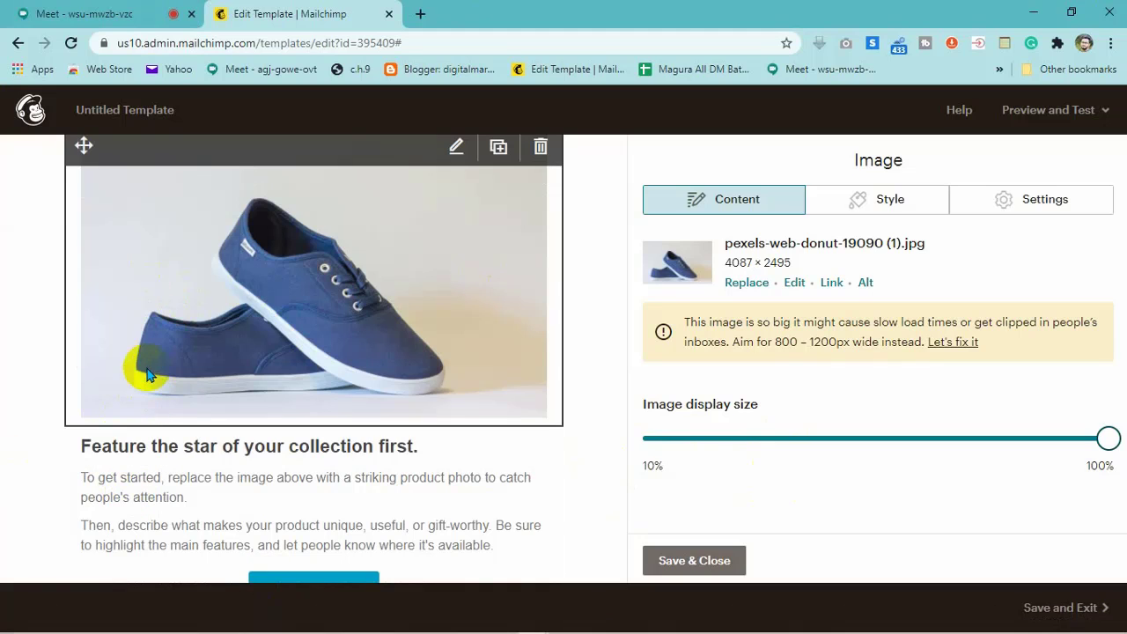
Step: Open the text block below the shoe image and colour its heading "Feature the star of your collection first." maroon
click(162, 509)
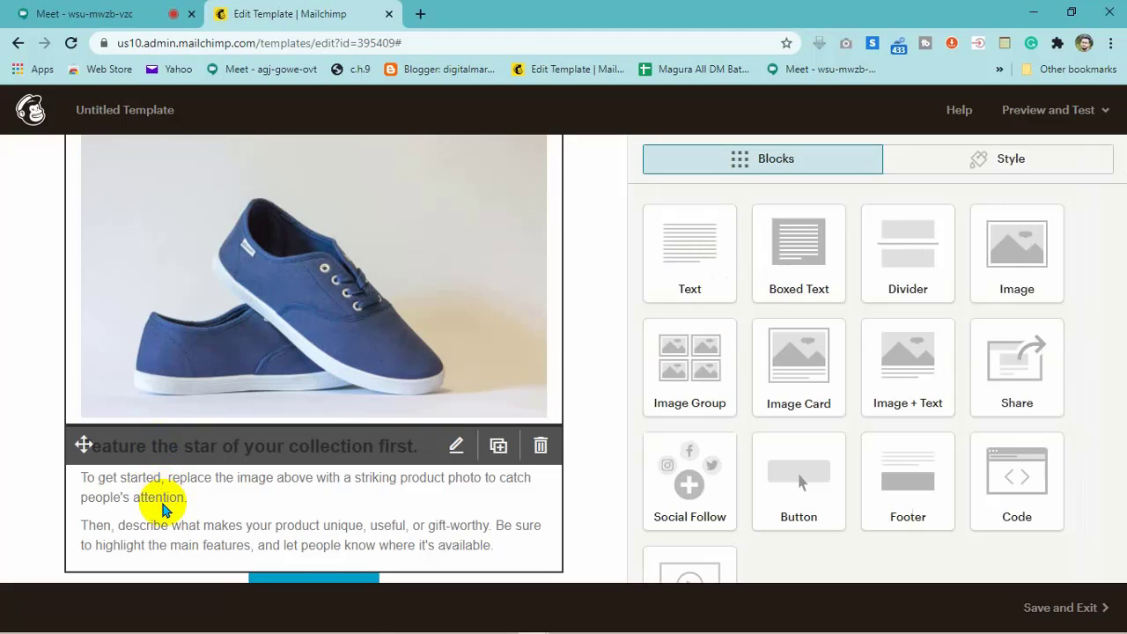
click(225, 454)
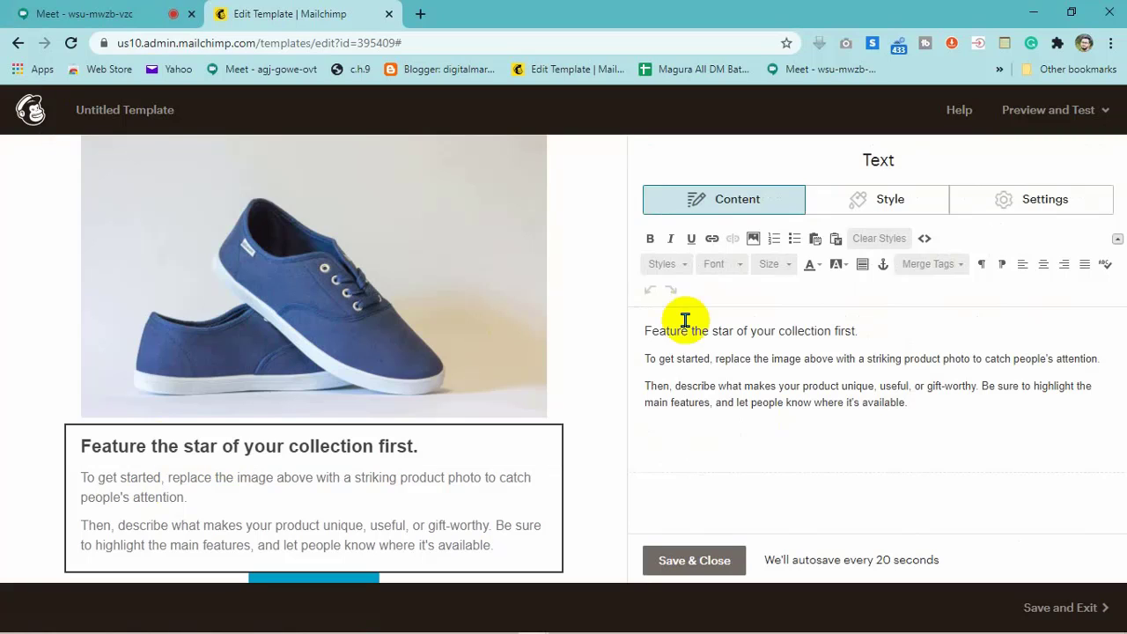
click(926, 408)
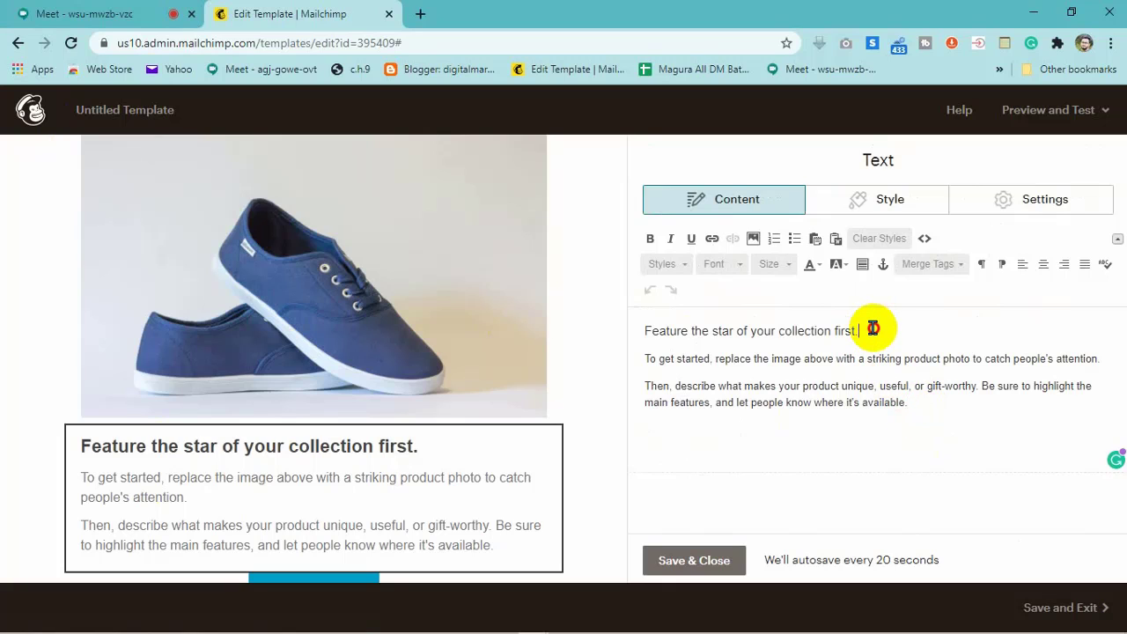
drag(873, 328, 624, 329)
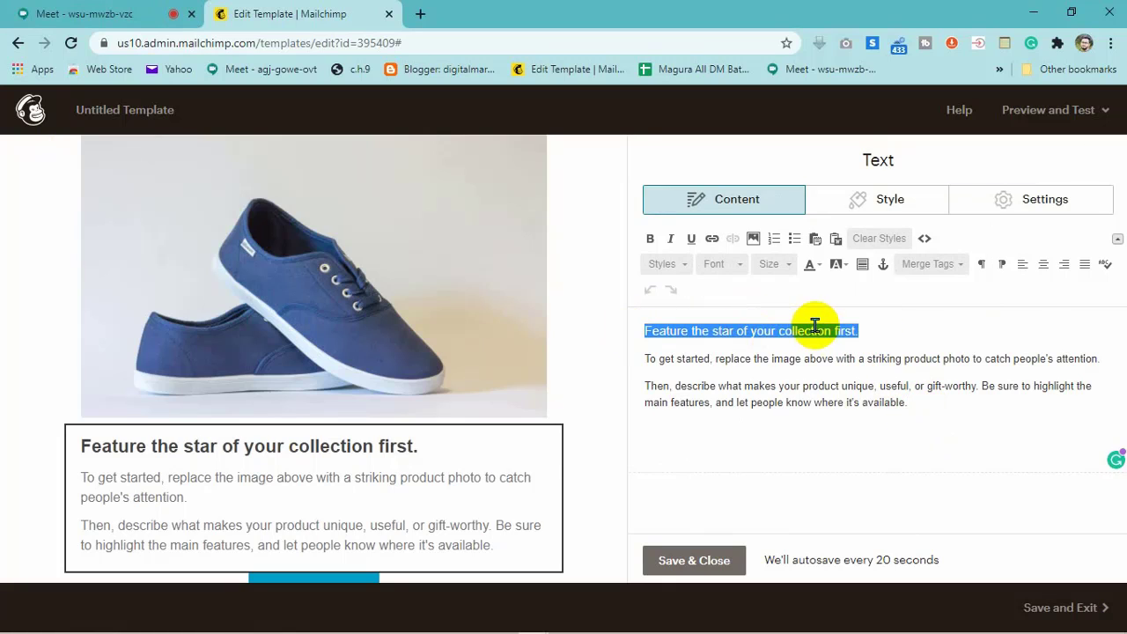
click(810, 267)
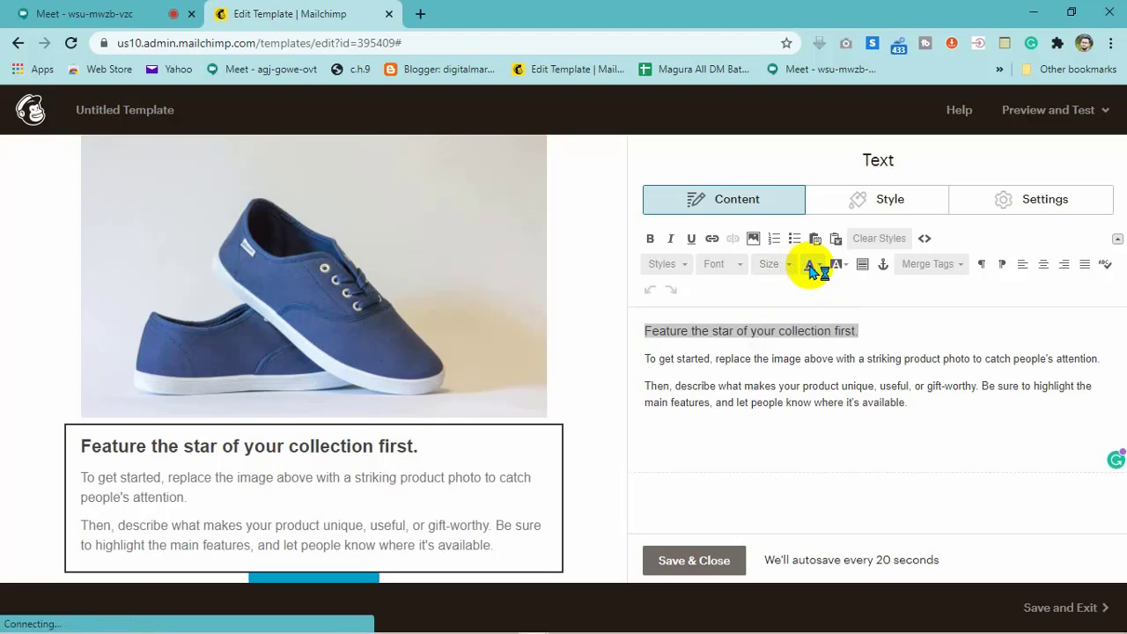
click(826, 300)
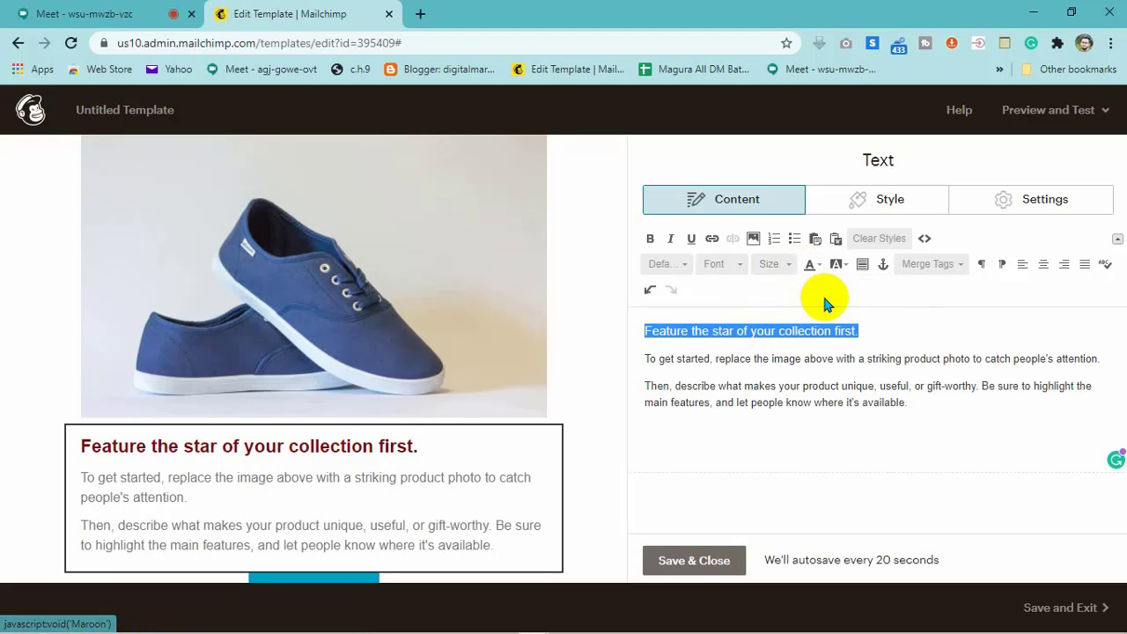
click(884, 344)
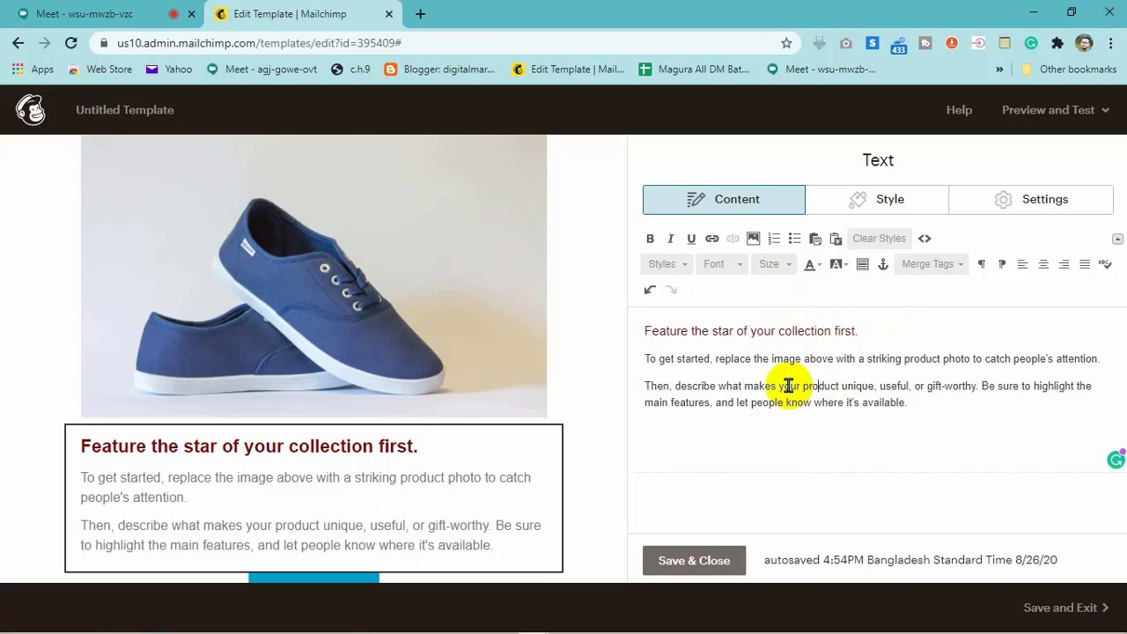
Step: Centre-align the two body paragraphs below the heading
drag(645, 357, 903, 399)
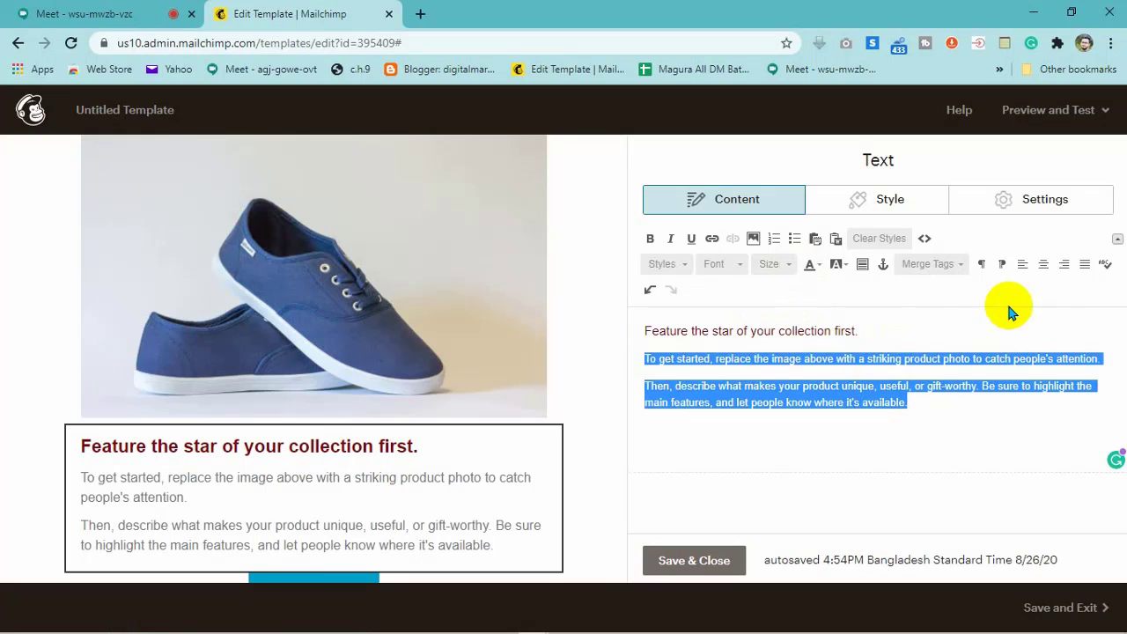
click(1043, 265)
click(954, 465)
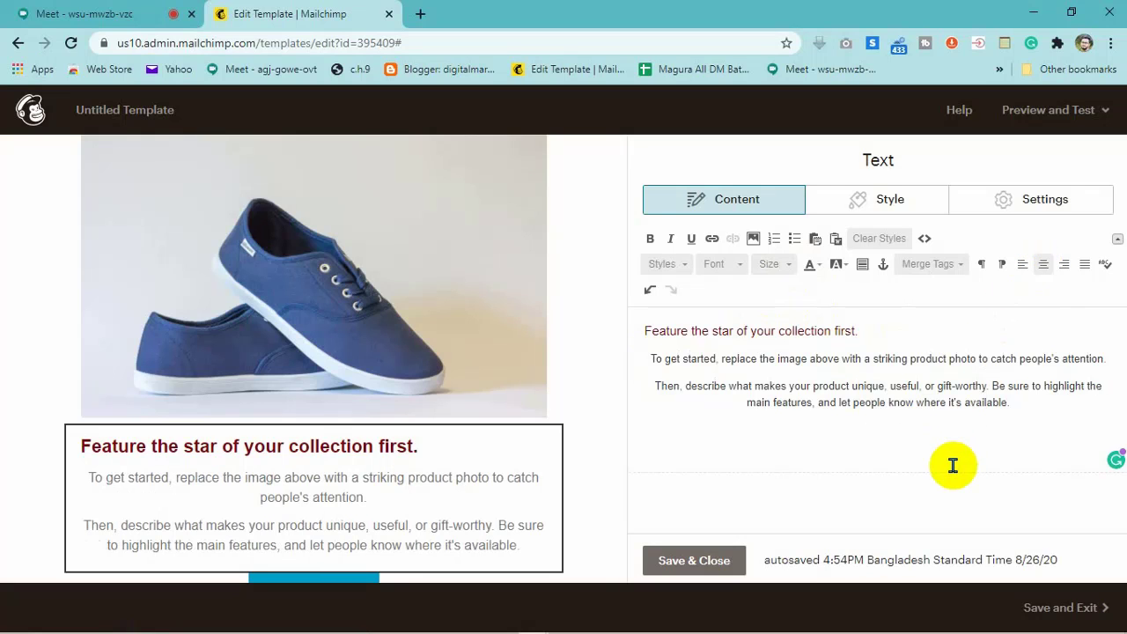
Step: Delete "main features, and let people know where it's available." from the second paragraph and put "Be sure to highlight the" on its own line
click(1036, 405)
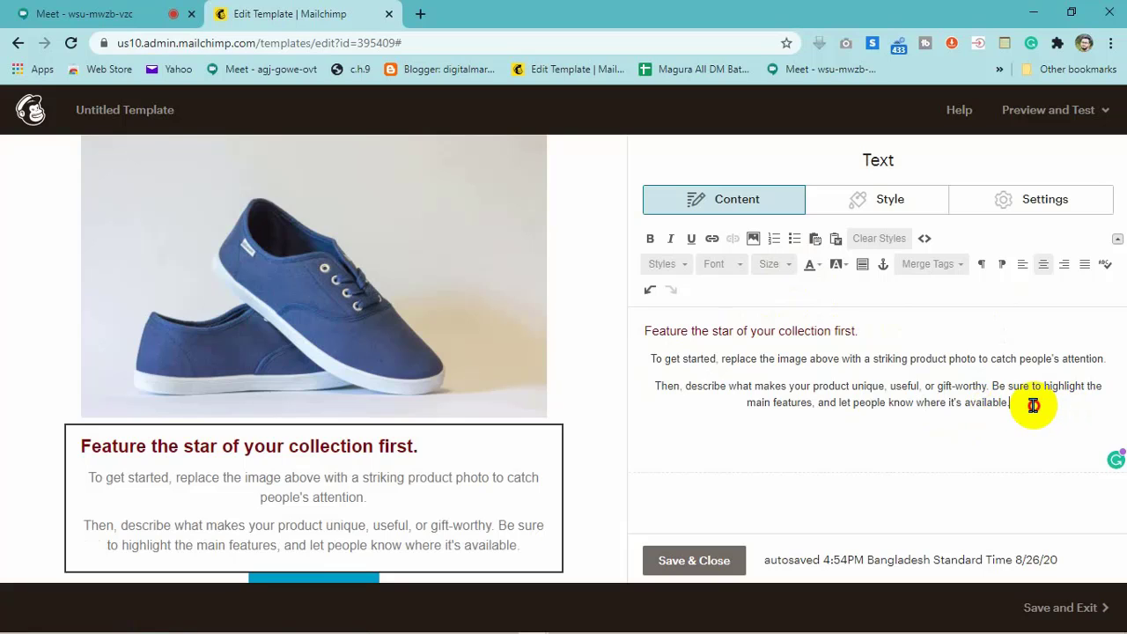
drag(1034, 405, 730, 407)
key(BackSpace)
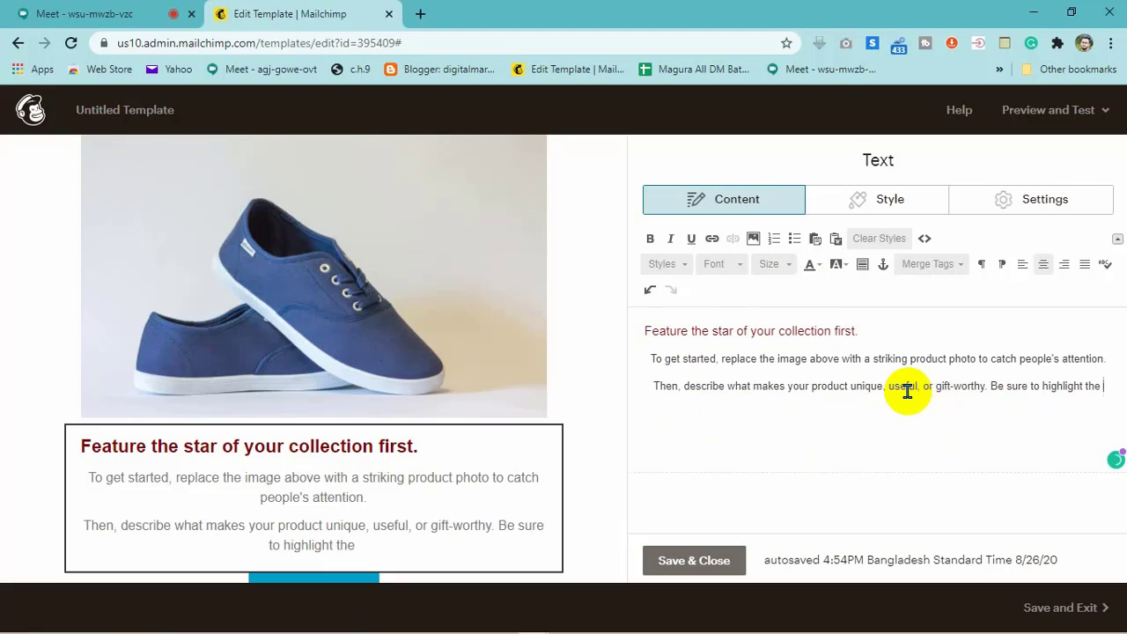
click(991, 387)
key(shift+Return)
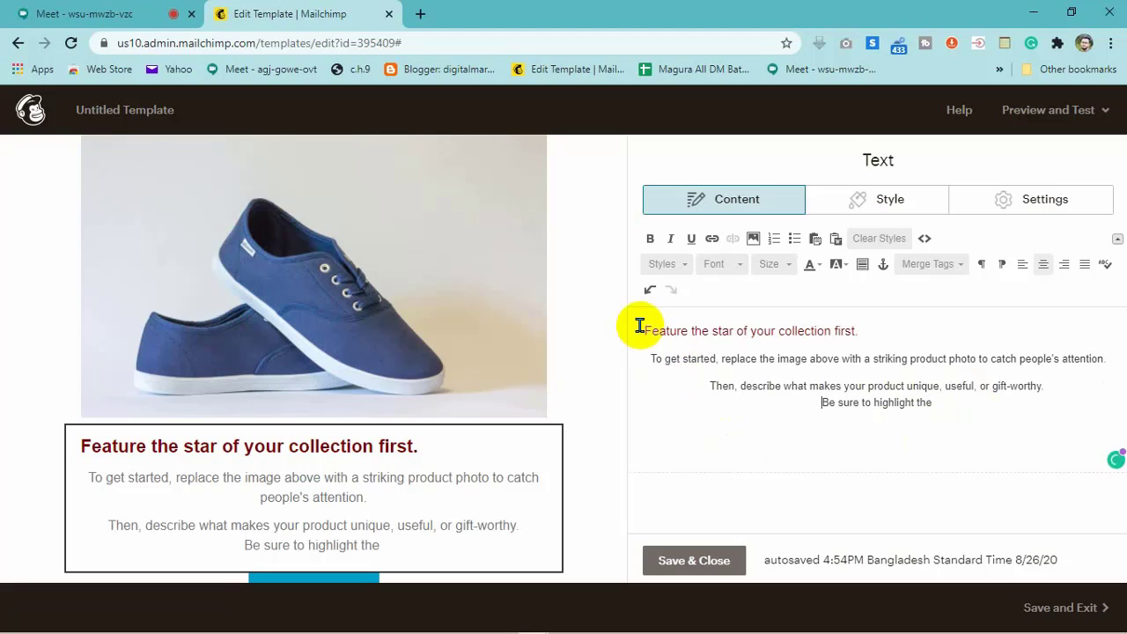
Step: Set the font of the heading "Feature the star of your collection first." to Times New Roman
drag(644, 329, 880, 330)
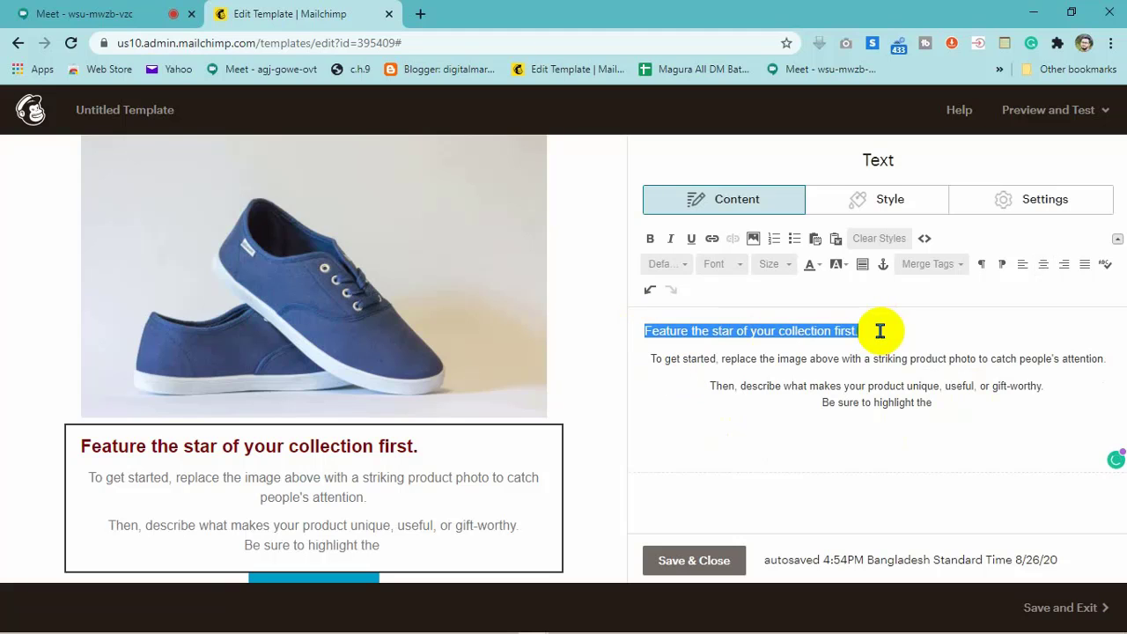
click(736, 267)
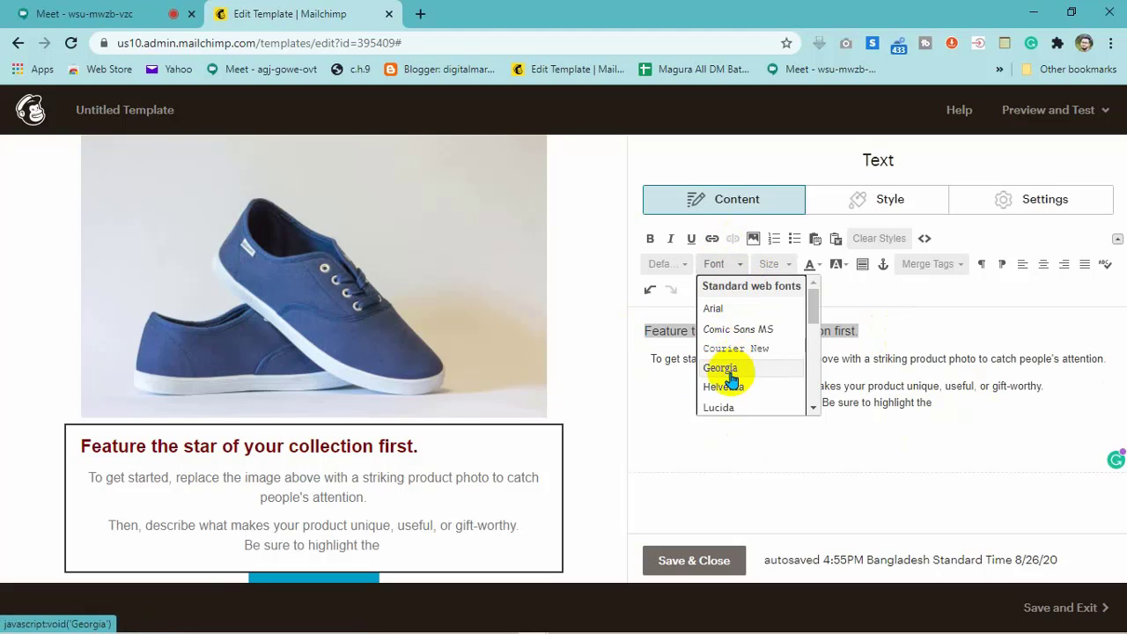
click(730, 388)
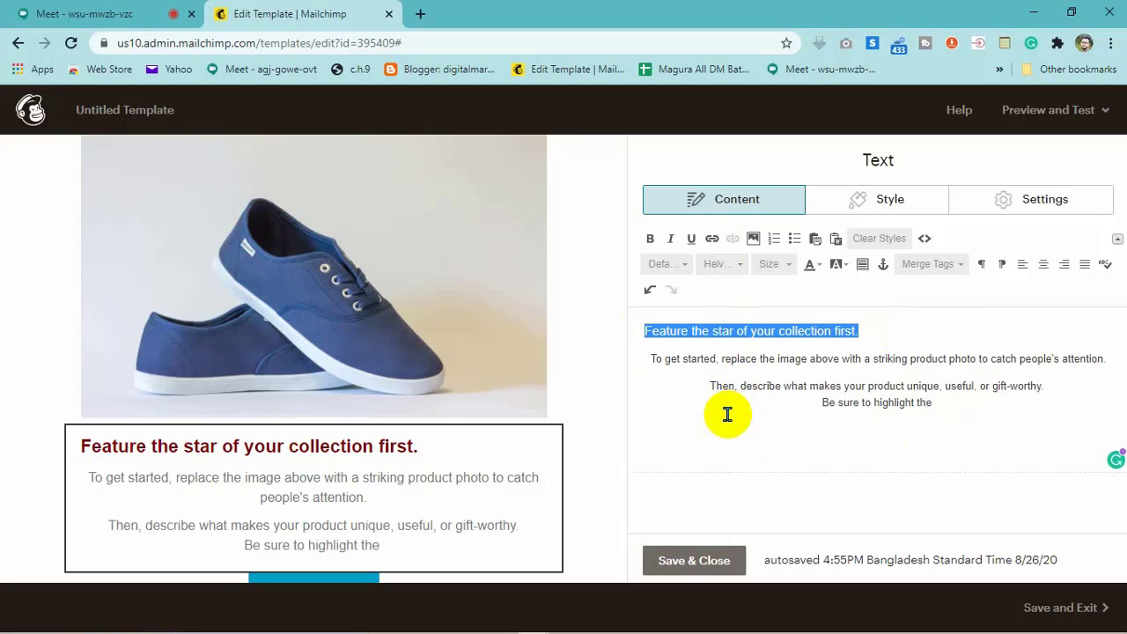
click(745, 266)
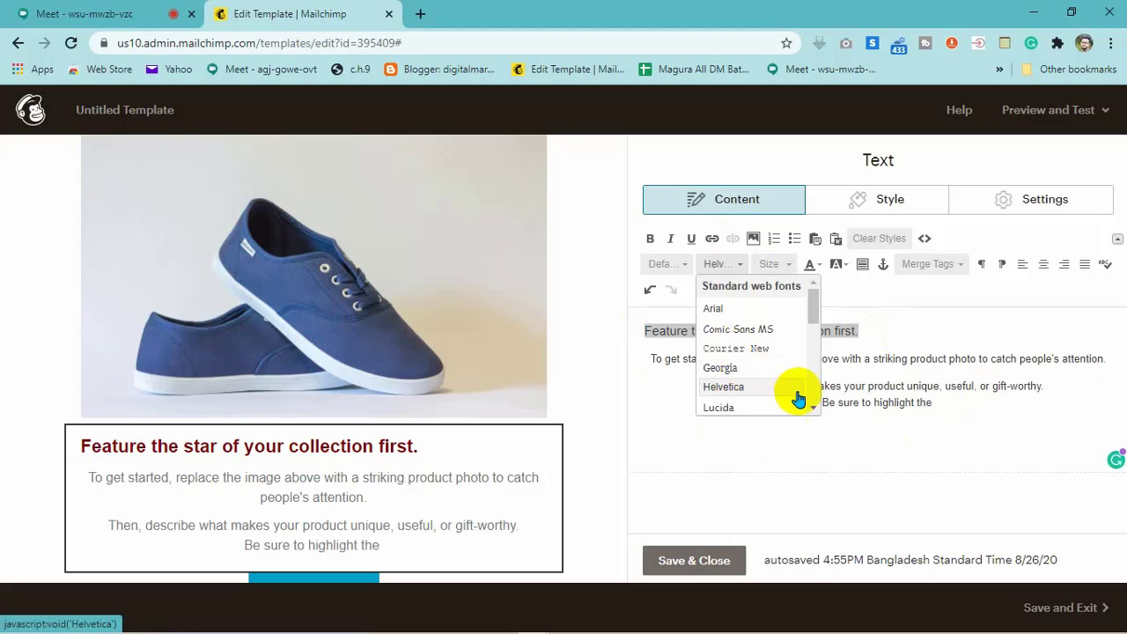
scroll(813, 405, down, 3)
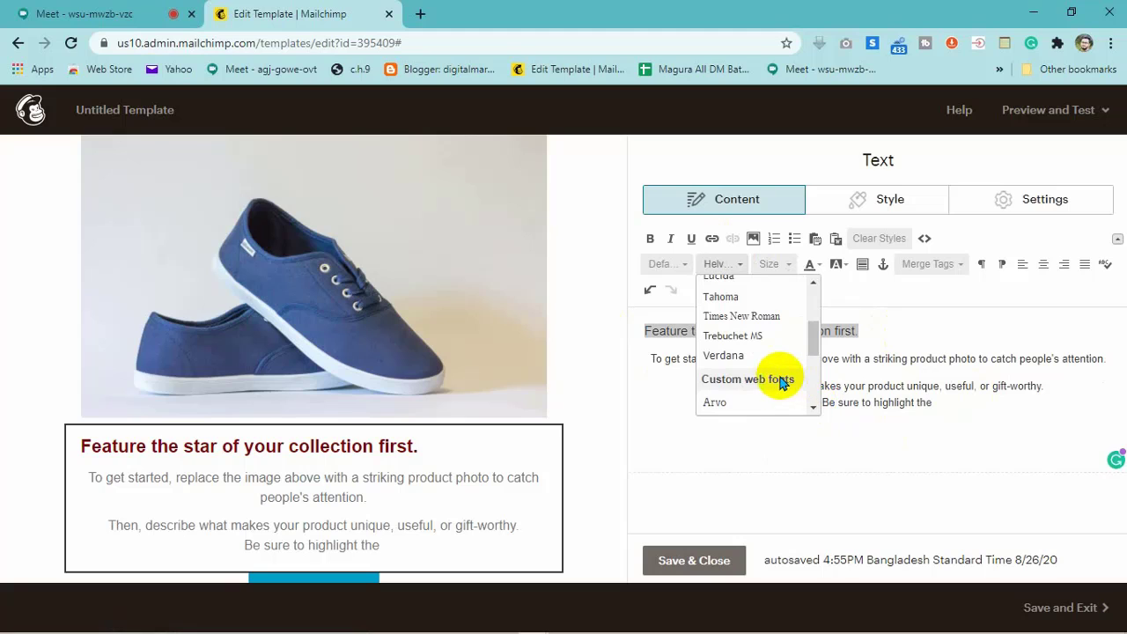
click(741, 318)
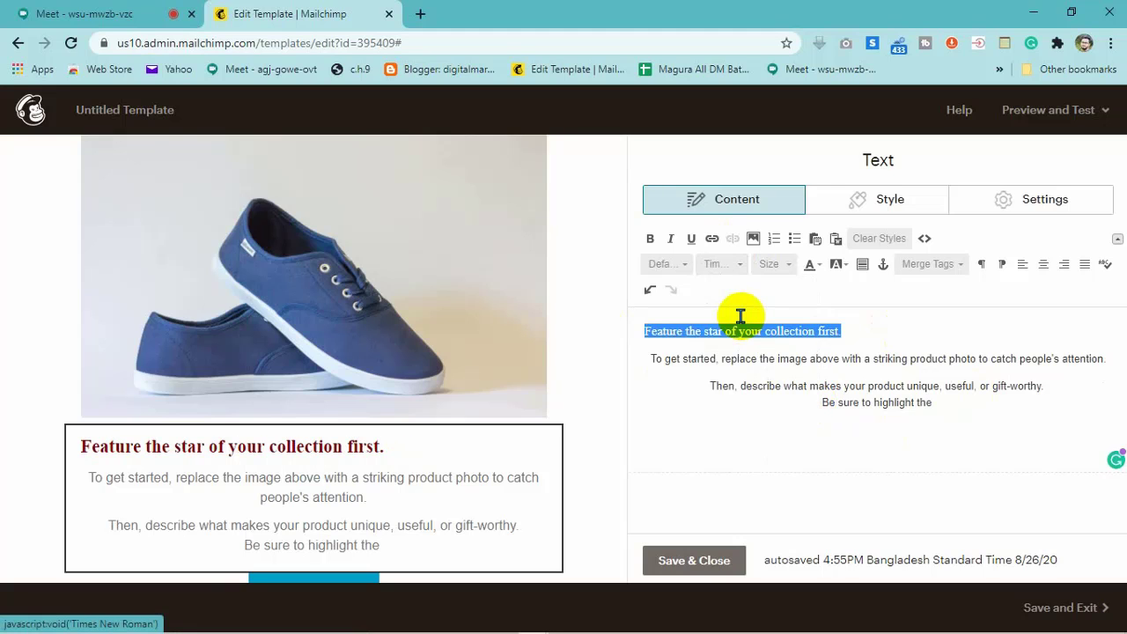
click(729, 455)
Step: Review the template layout from the logo header down to the shopping button and product photo placeholders
scroll(454, 458, down, 3)
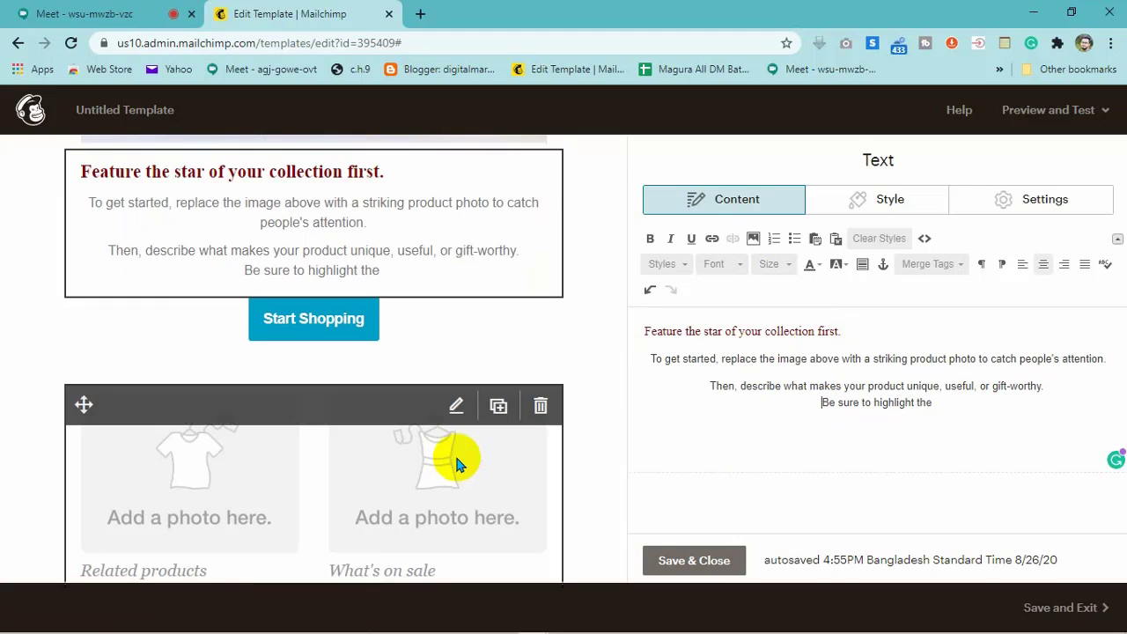
scroll(435, 357, up, 3)
scroll(440, 361, down, 3)
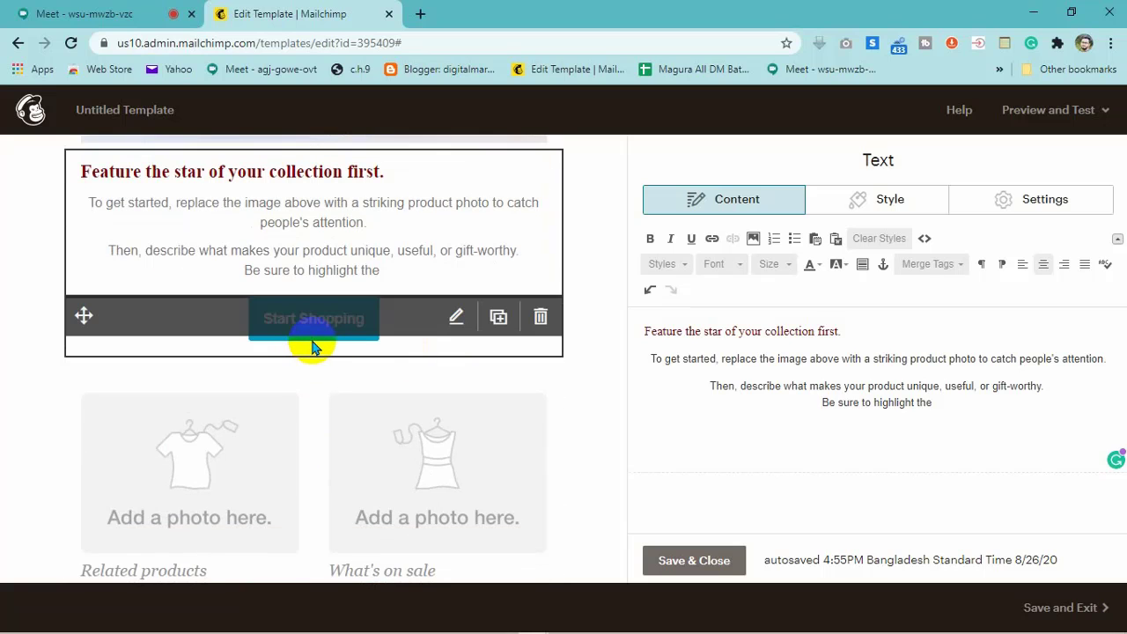
scroll(322, 352, up, 6)
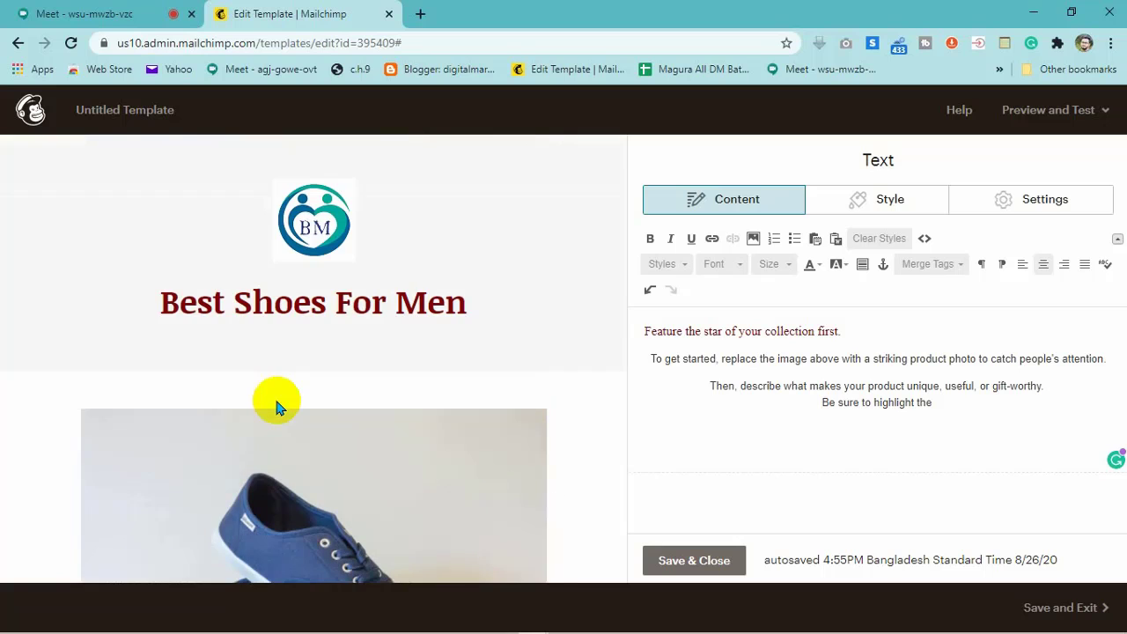
scroll(261, 412, down, 6)
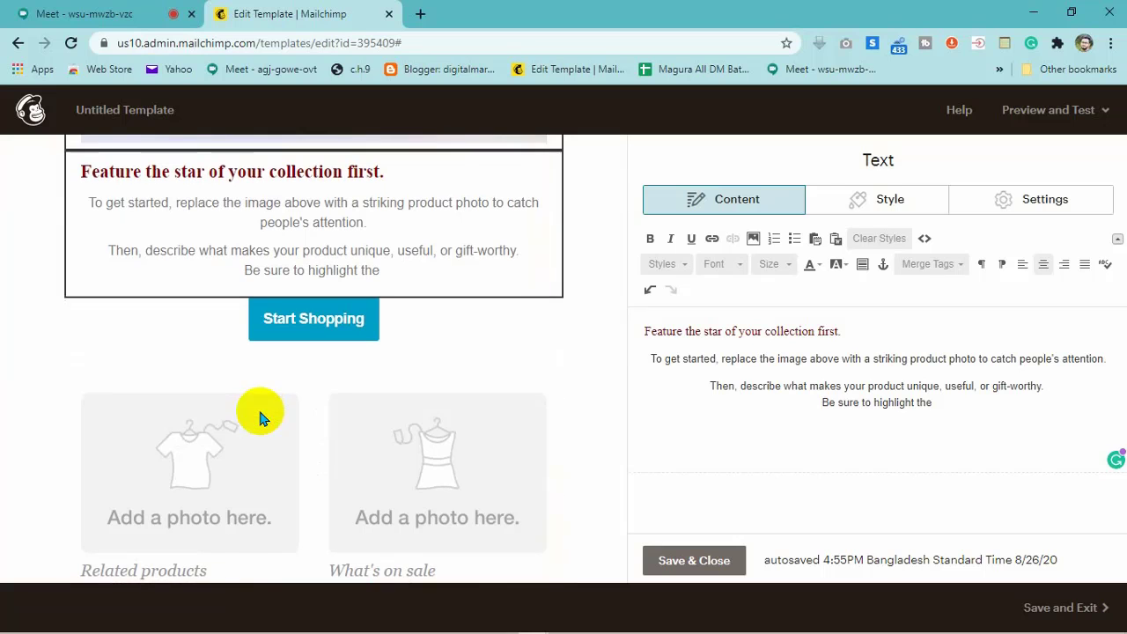
scroll(212, 314, up, 3)
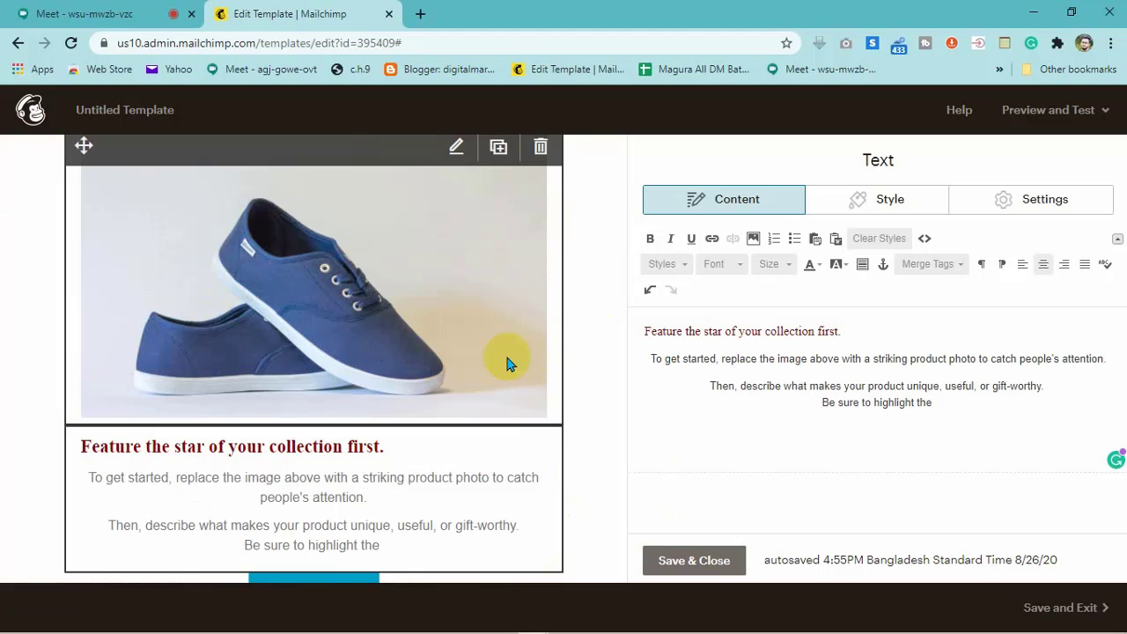
scroll(568, 397, up, 3)
scroll(573, 401, down, 8)
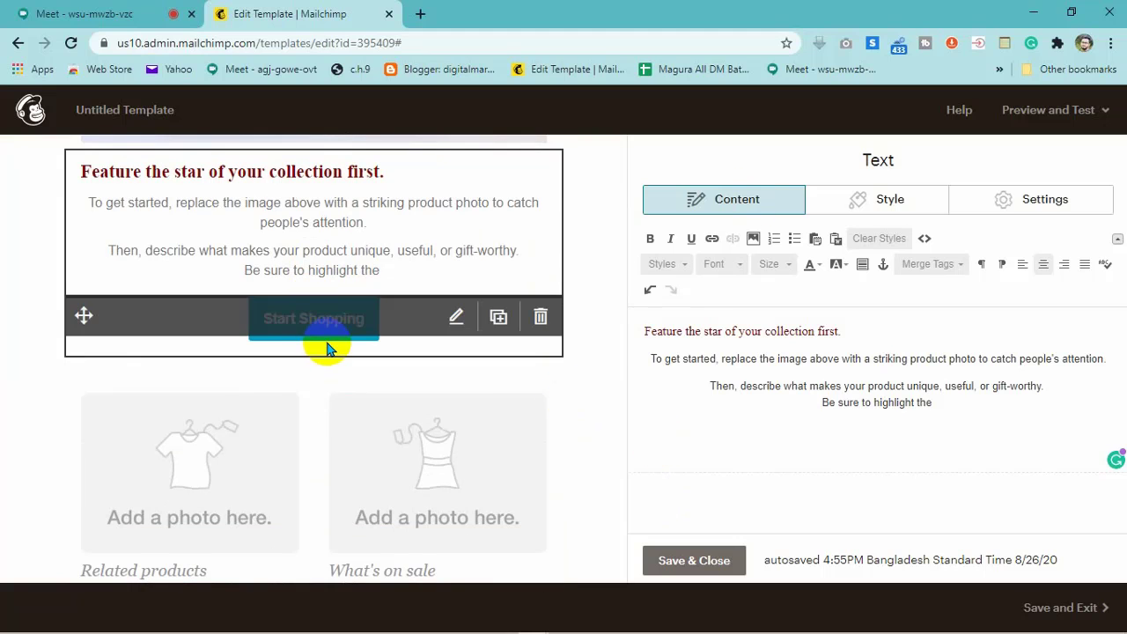
click(556, 374)
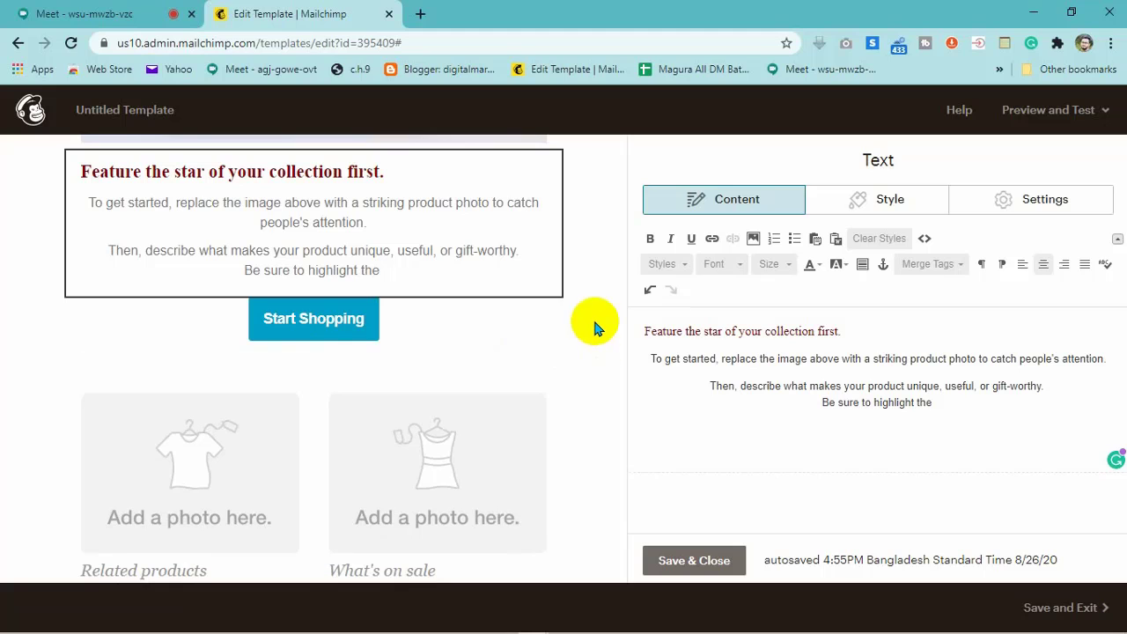
Step: Change the text of the "Start Shopping" button to "Happy Shopping"
click(326, 330)
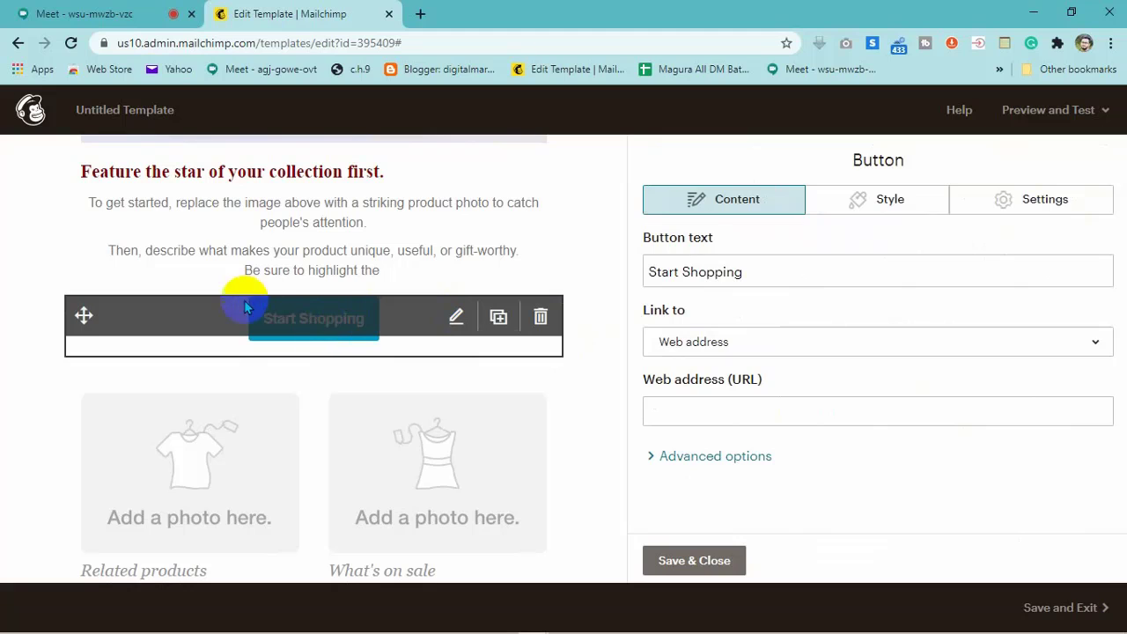
click(760, 273)
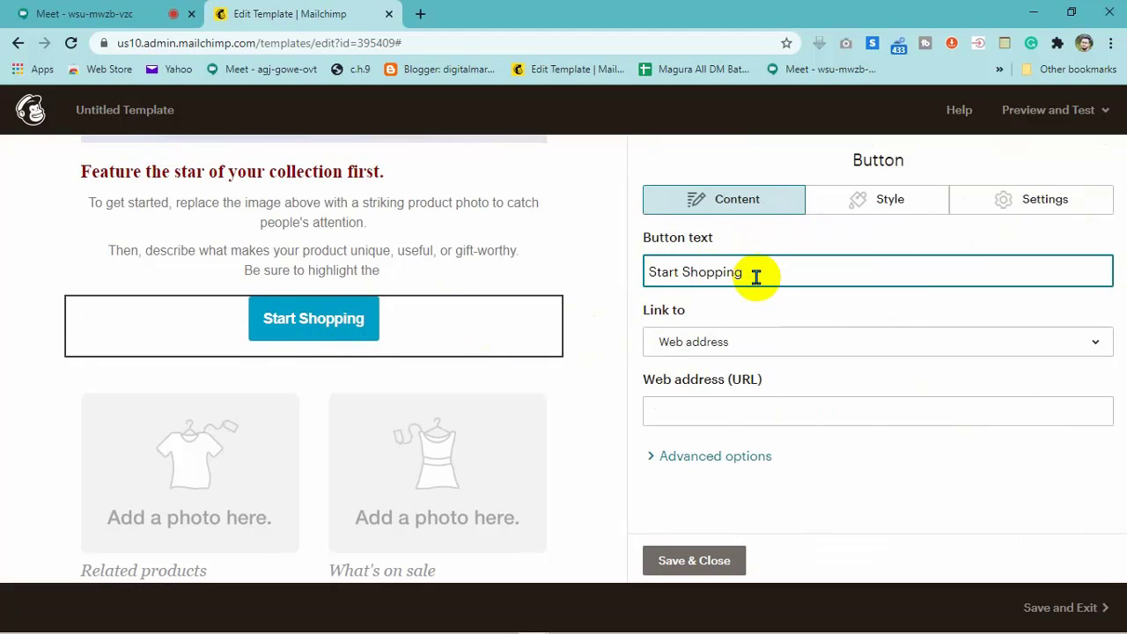
drag(680, 271, 629, 272)
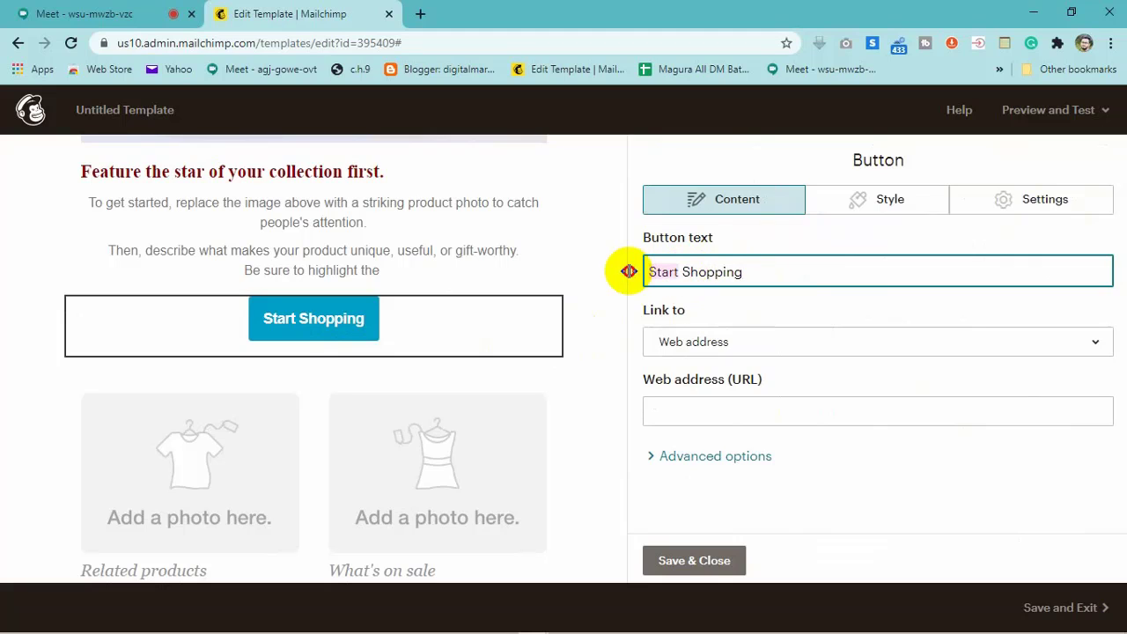
text(Happ)
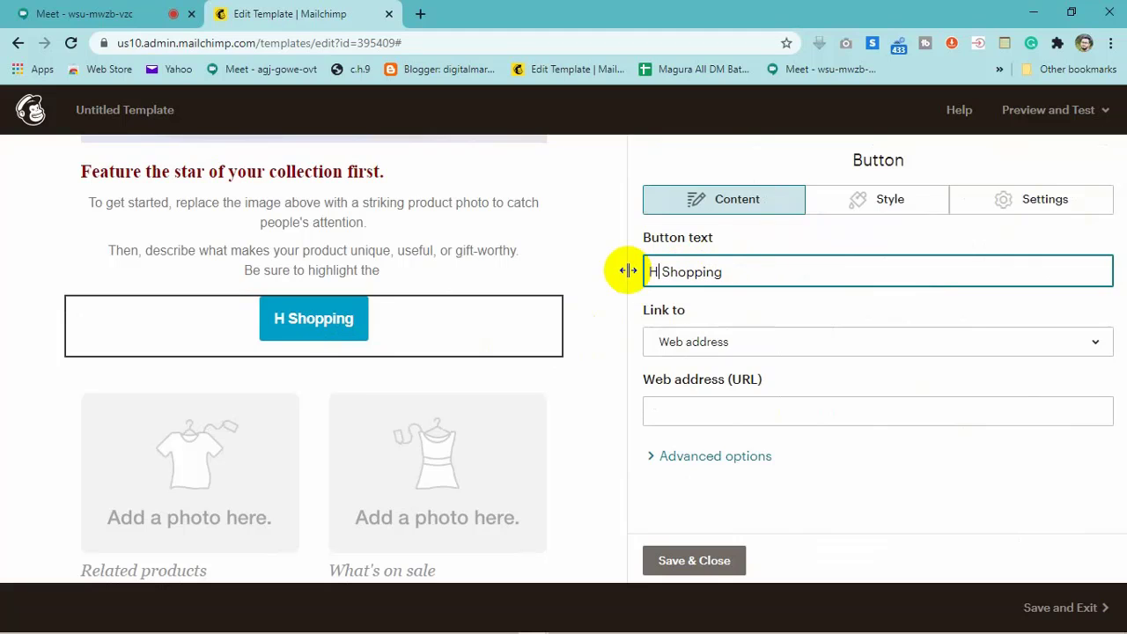
text(y)
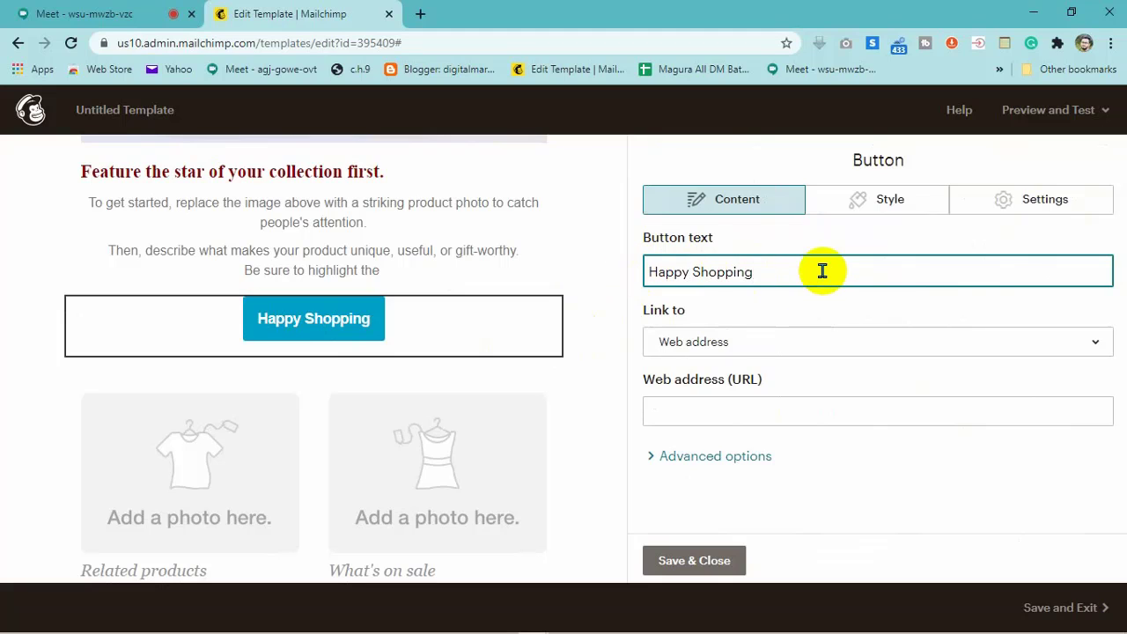
Step: Change the shopping button's text to "Start Shopping" and check the available link types, leaving Web address selected
drag(689, 272, 629, 271)
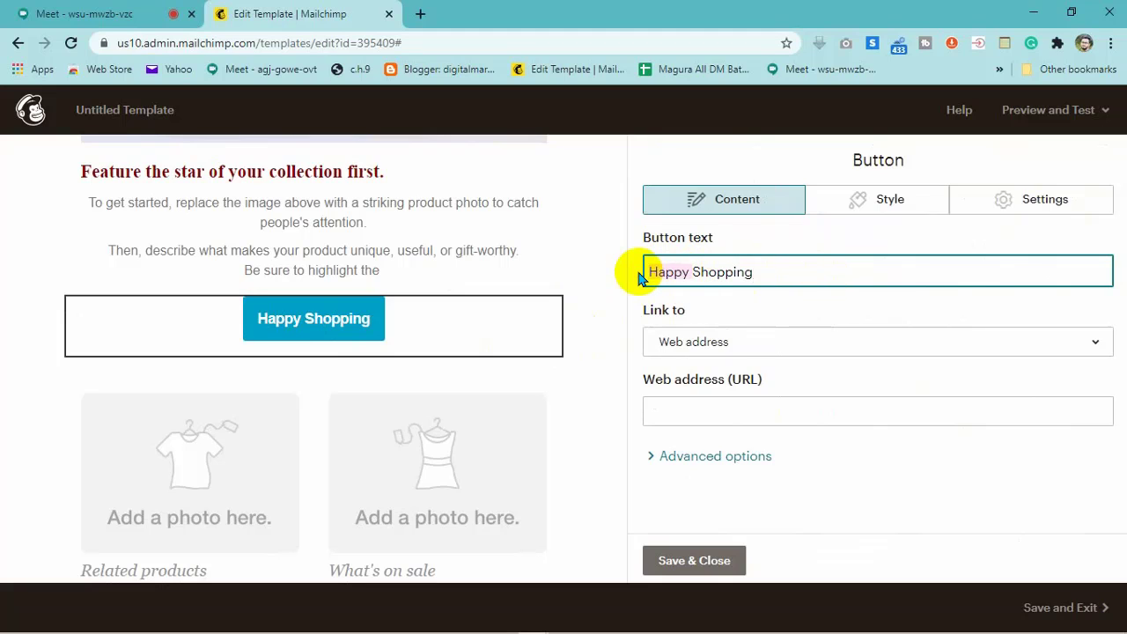
click(900, 264)
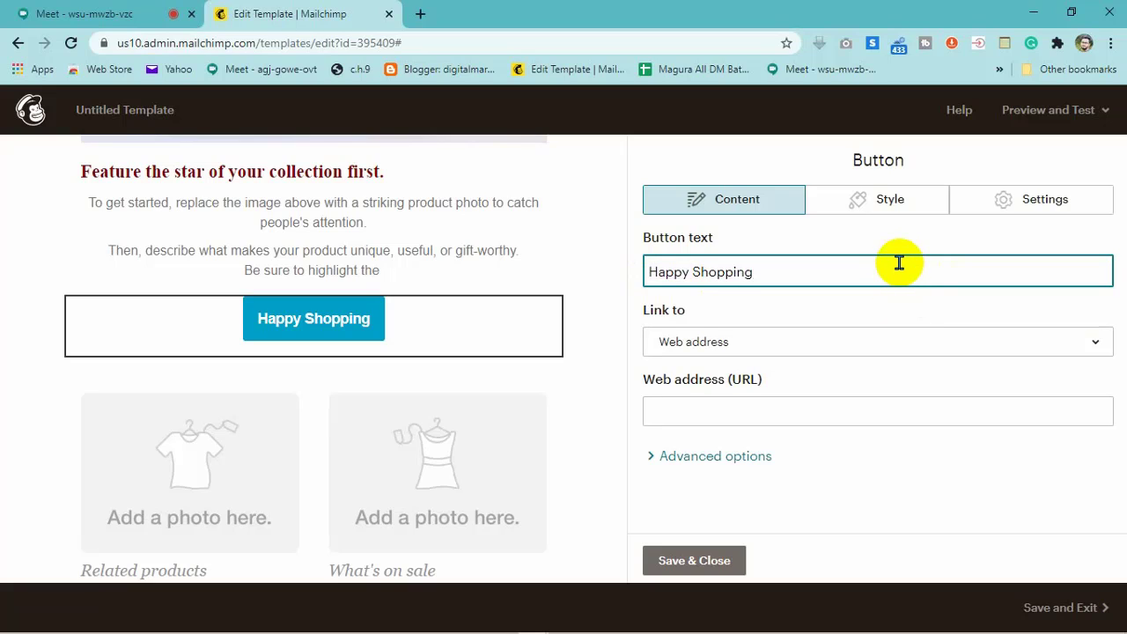
text(Start)
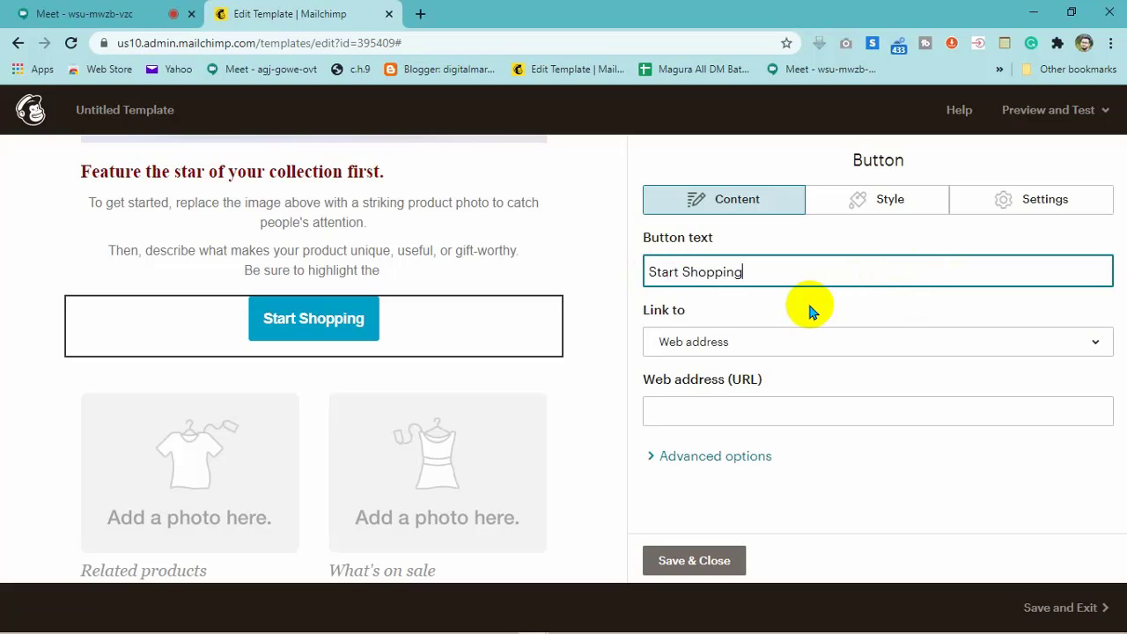
mouse_move(493, 315)
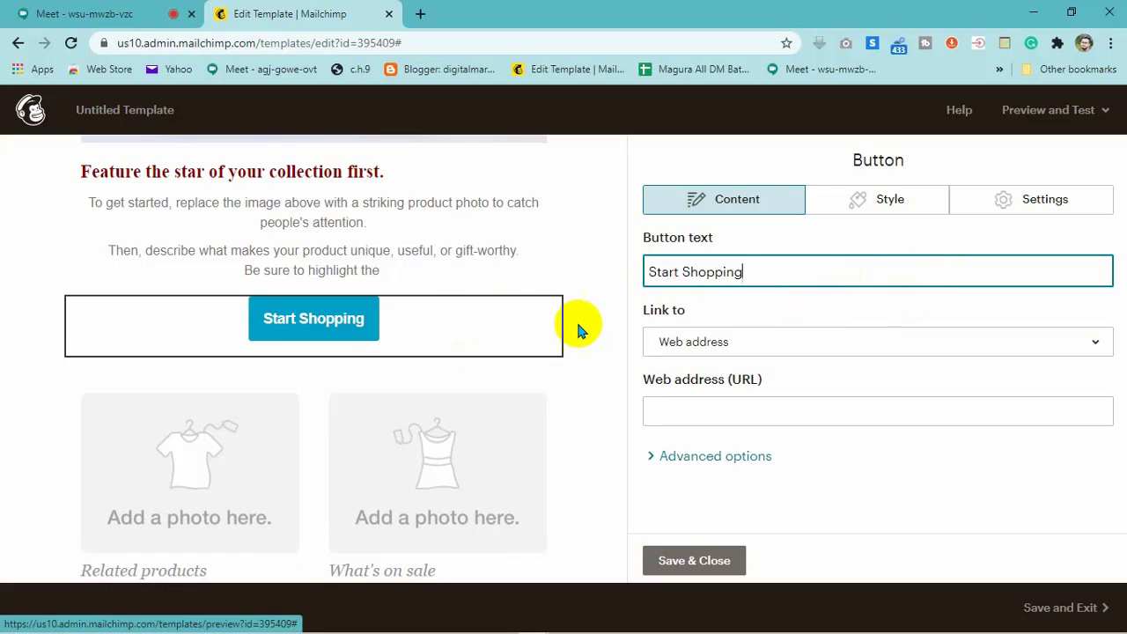
mouse_move(352, 352)
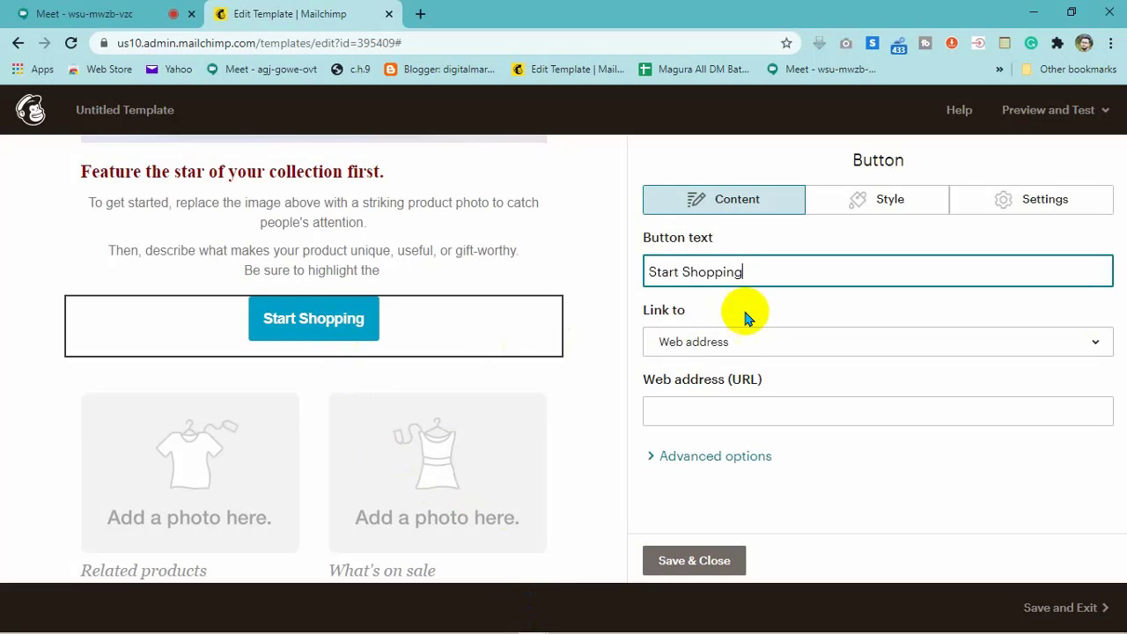
click(753, 344)
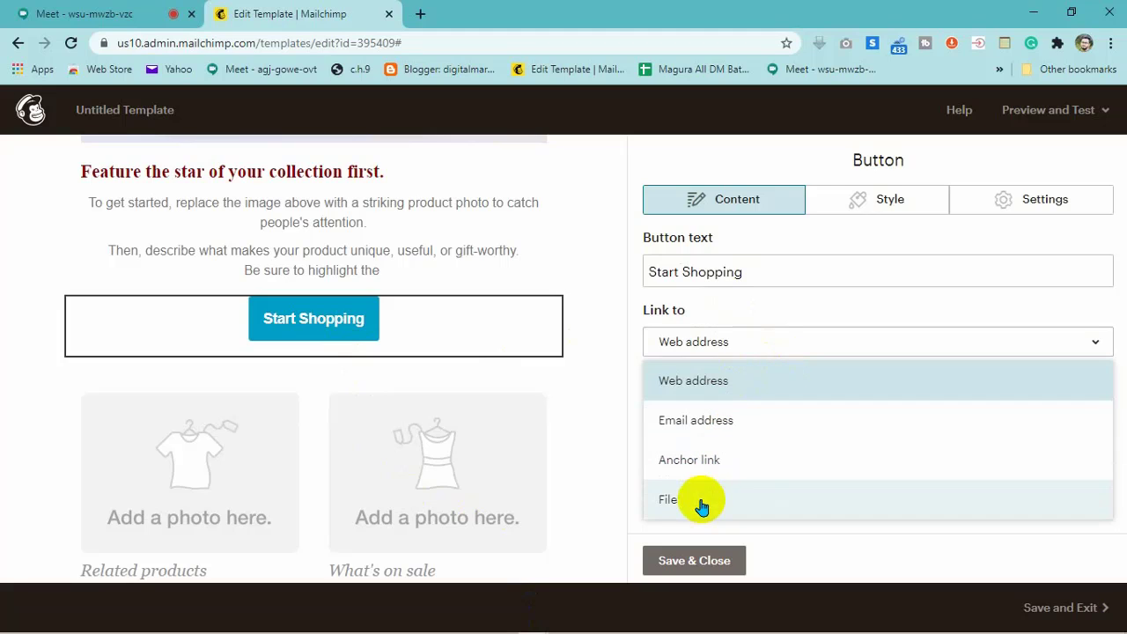
click(775, 345)
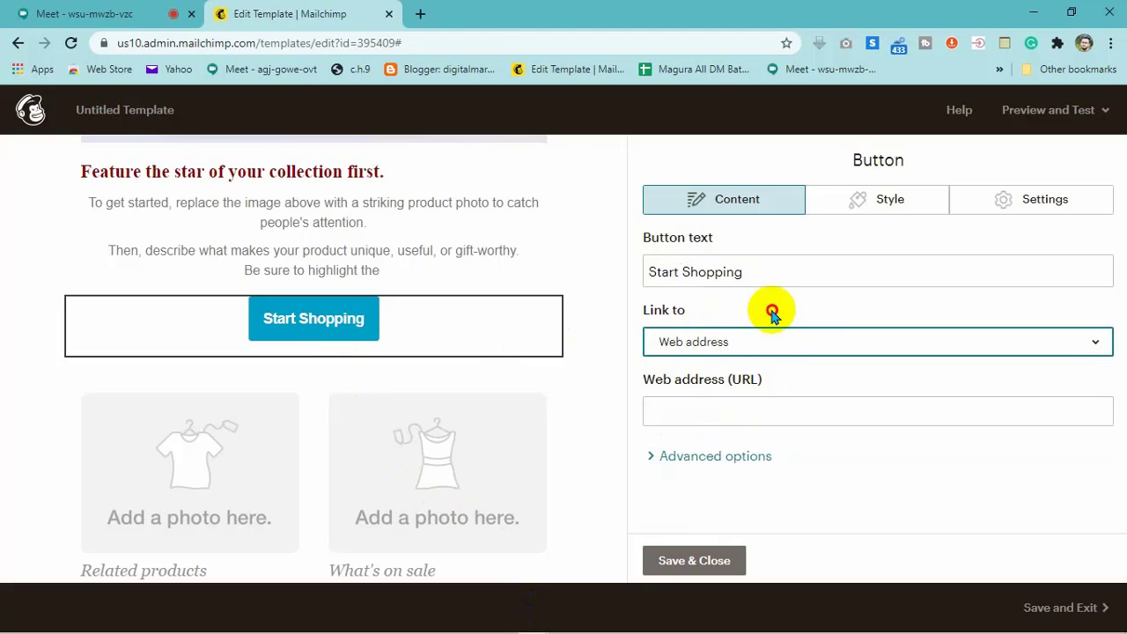
Step: In a new browser tab, open Facebook and go to the "Forever E Shop" page among the account's own pages
click(424, 14)
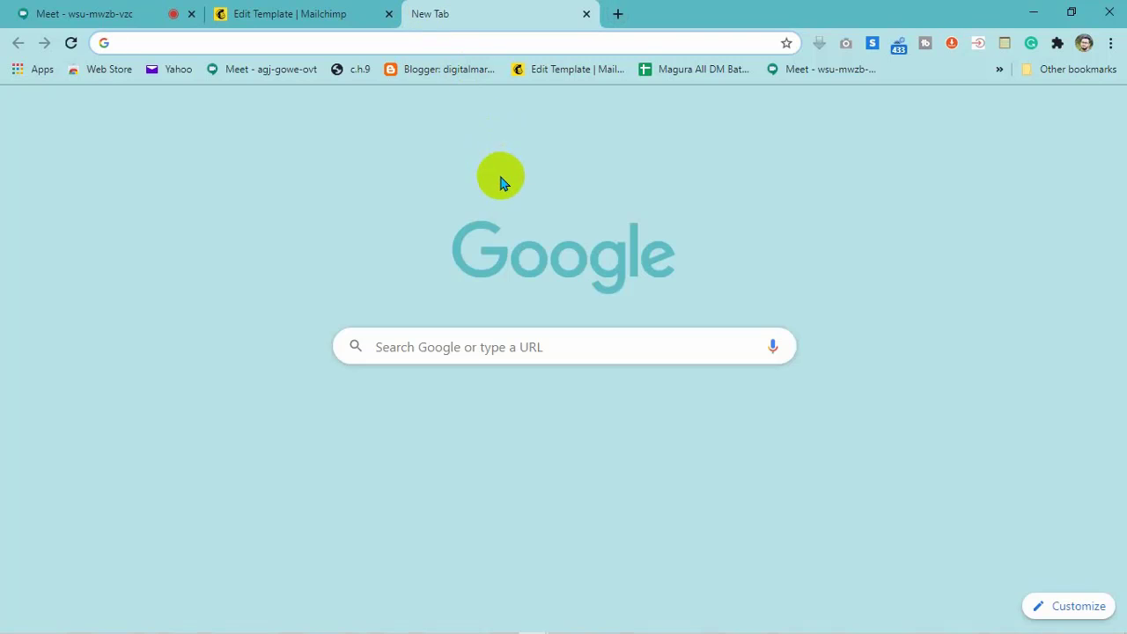
click(381, 441)
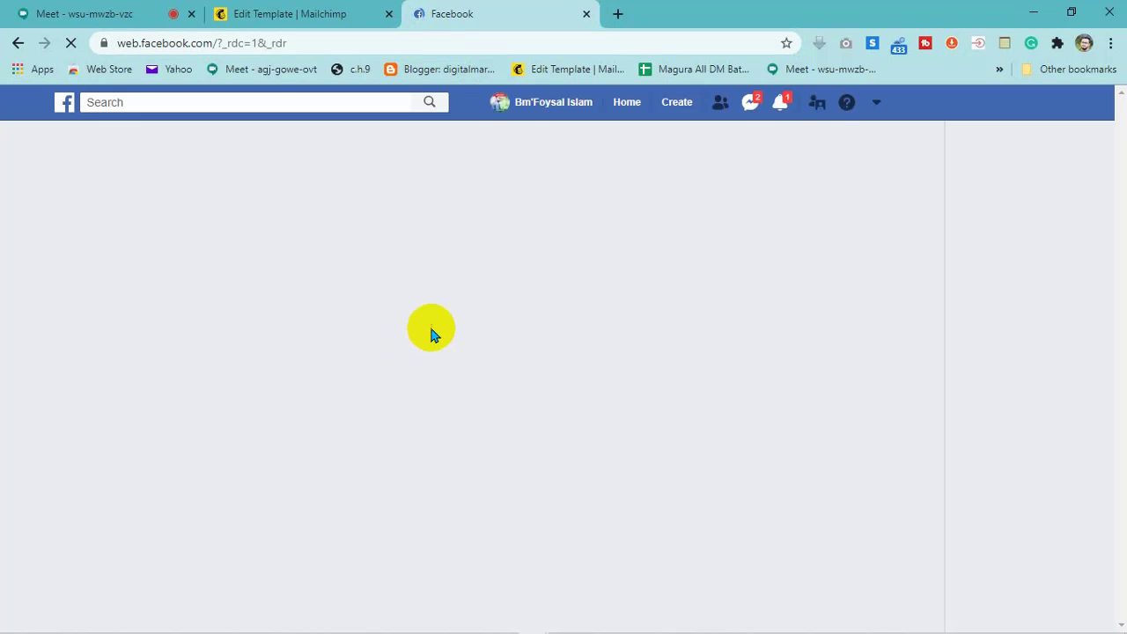
click(95, 460)
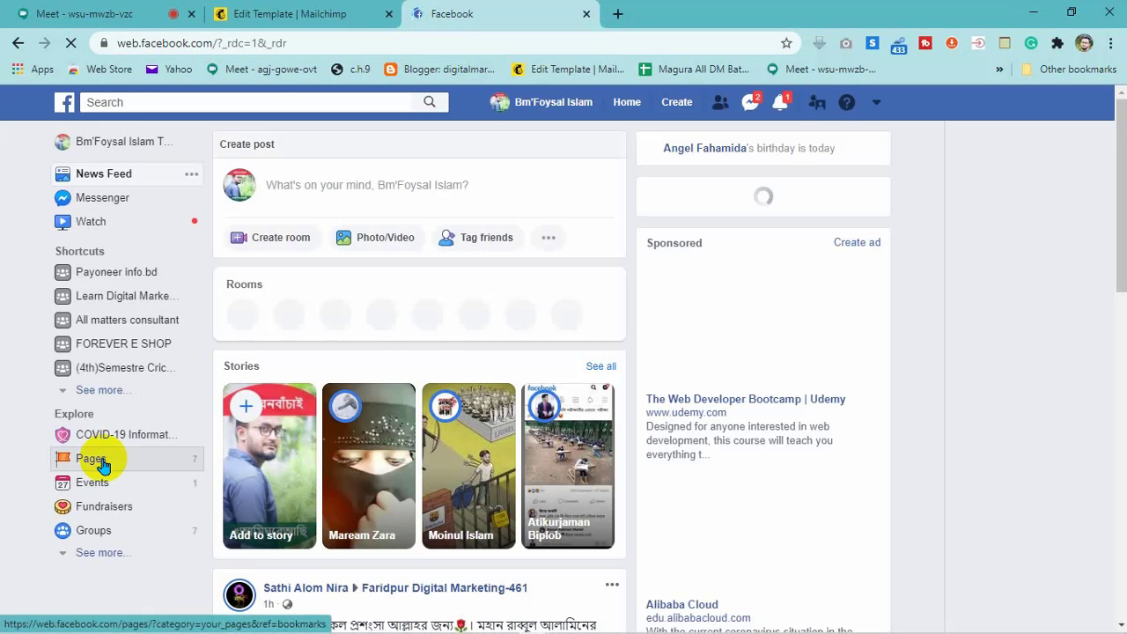
scroll(317, 463, down, 10)
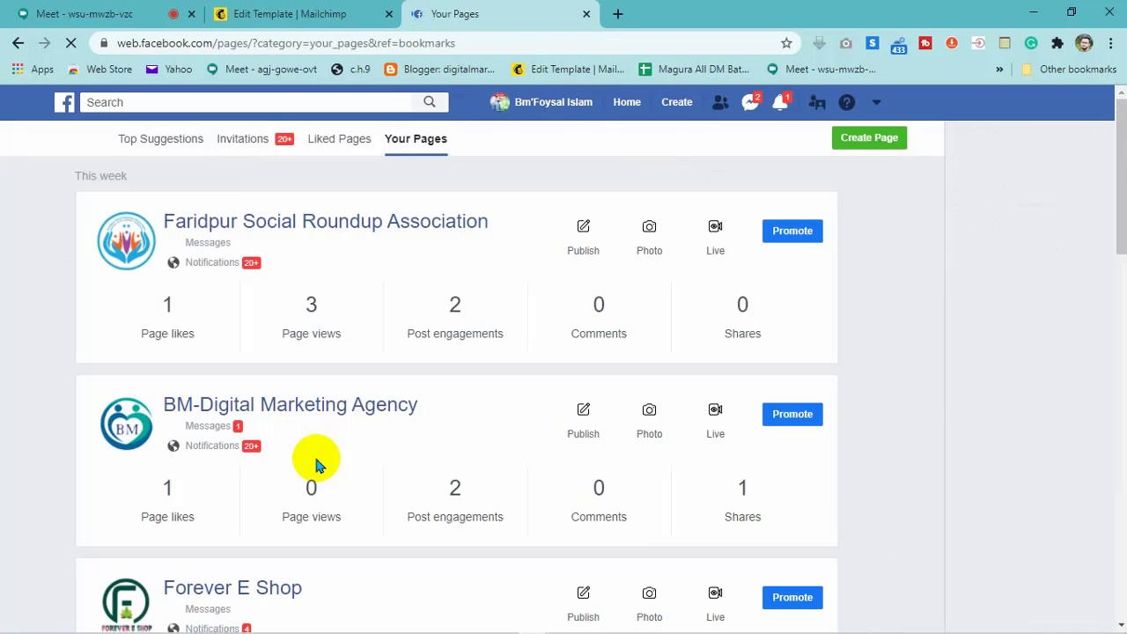
scroll(337, 420, down, 3)
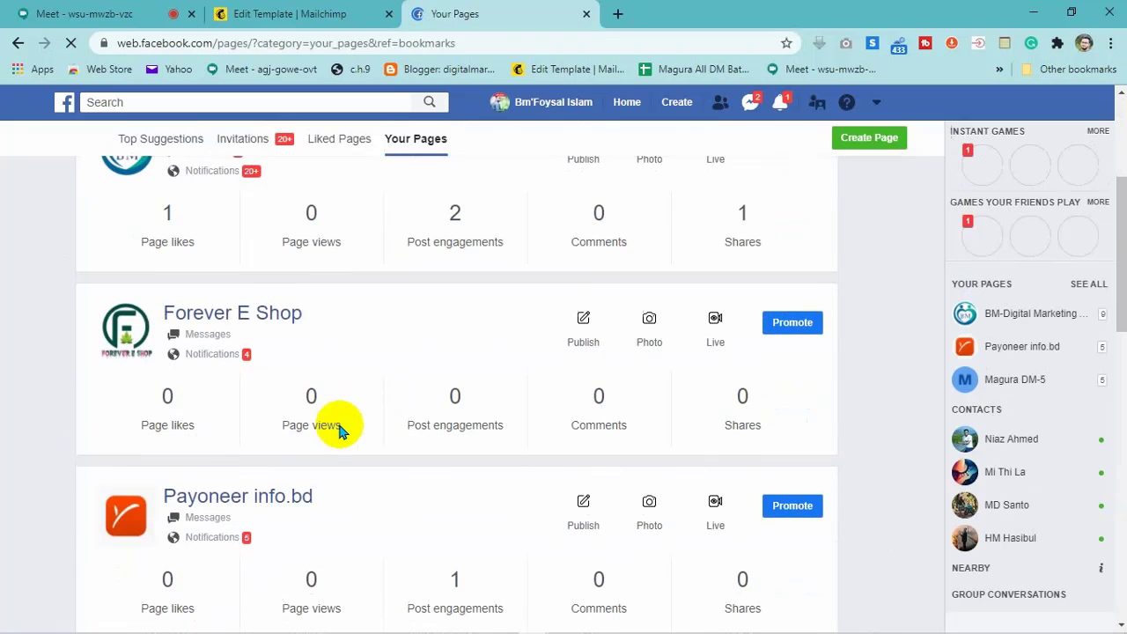
click(238, 317)
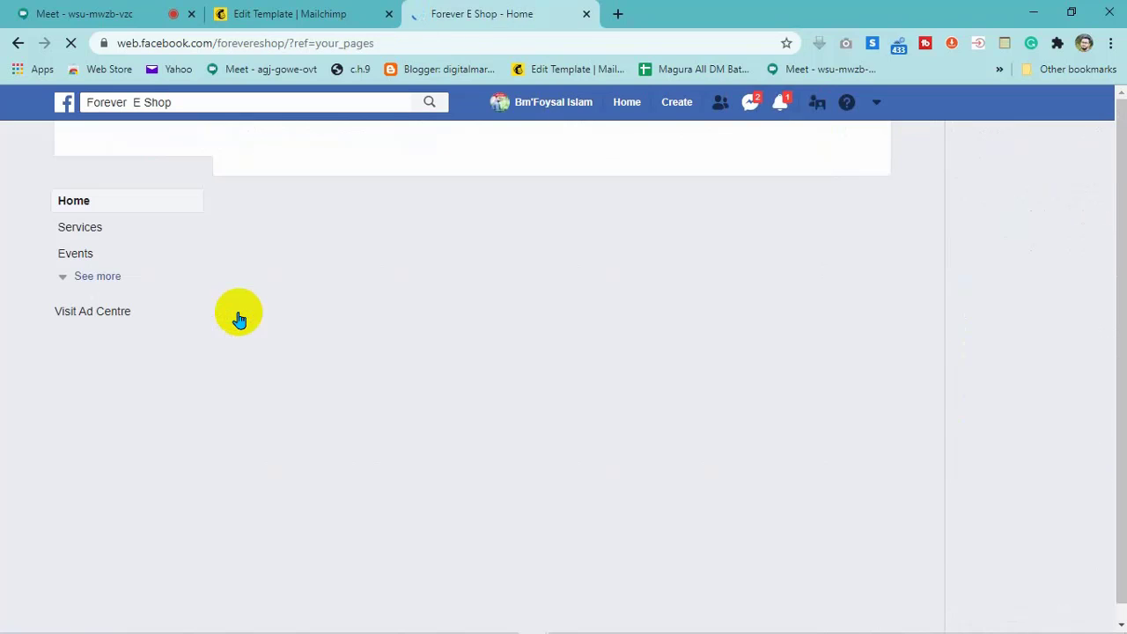
Step: Copy the full web address of the Forever E Shop page
click(405, 43)
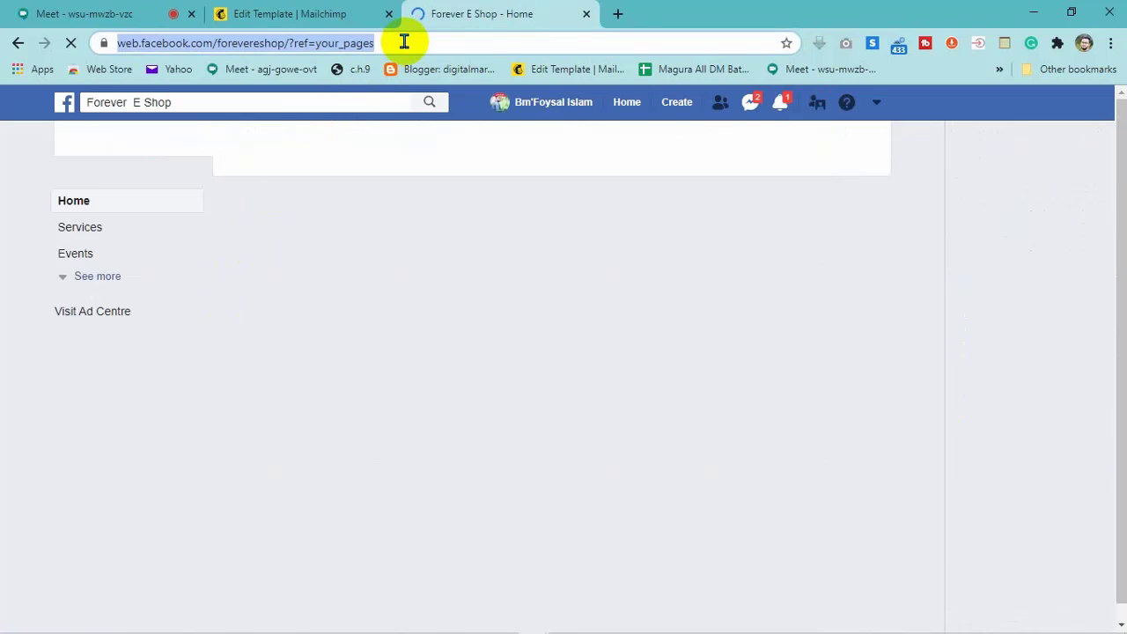
click(404, 43)
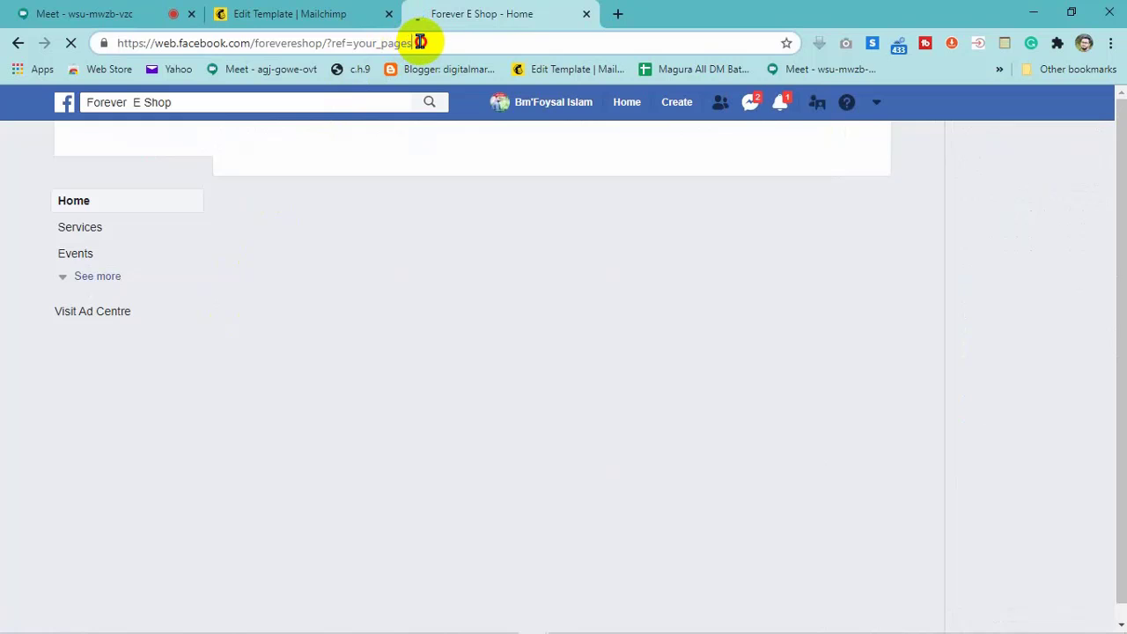
drag(411, 43, 99, 52)
key(ctrl+c)
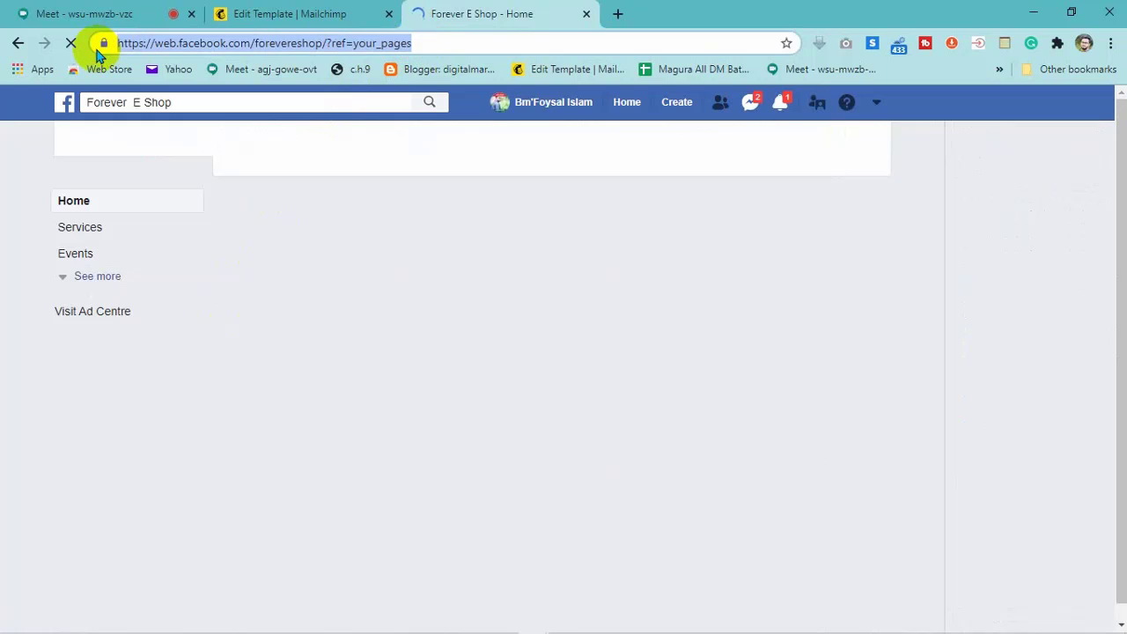
click(259, 8)
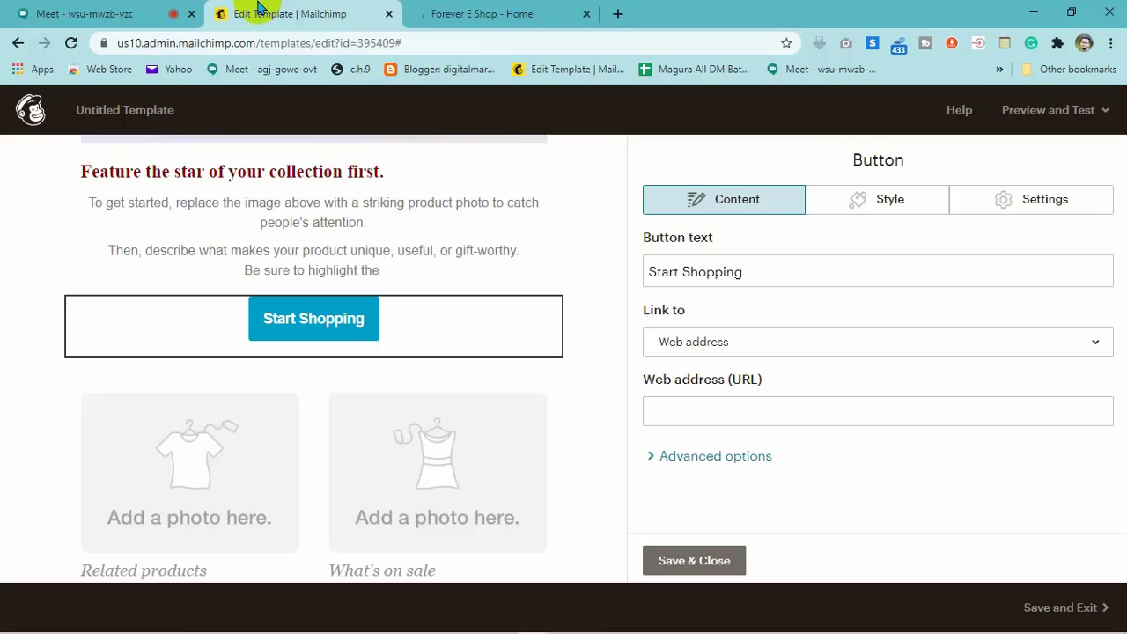
click(726, 345)
click(729, 345)
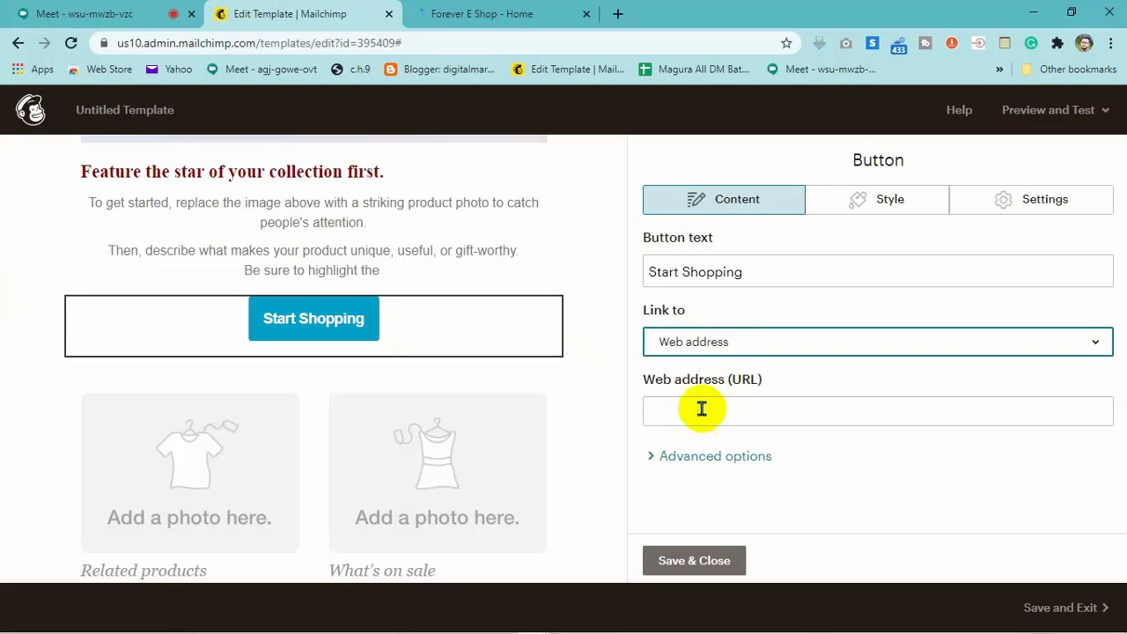
click(795, 417)
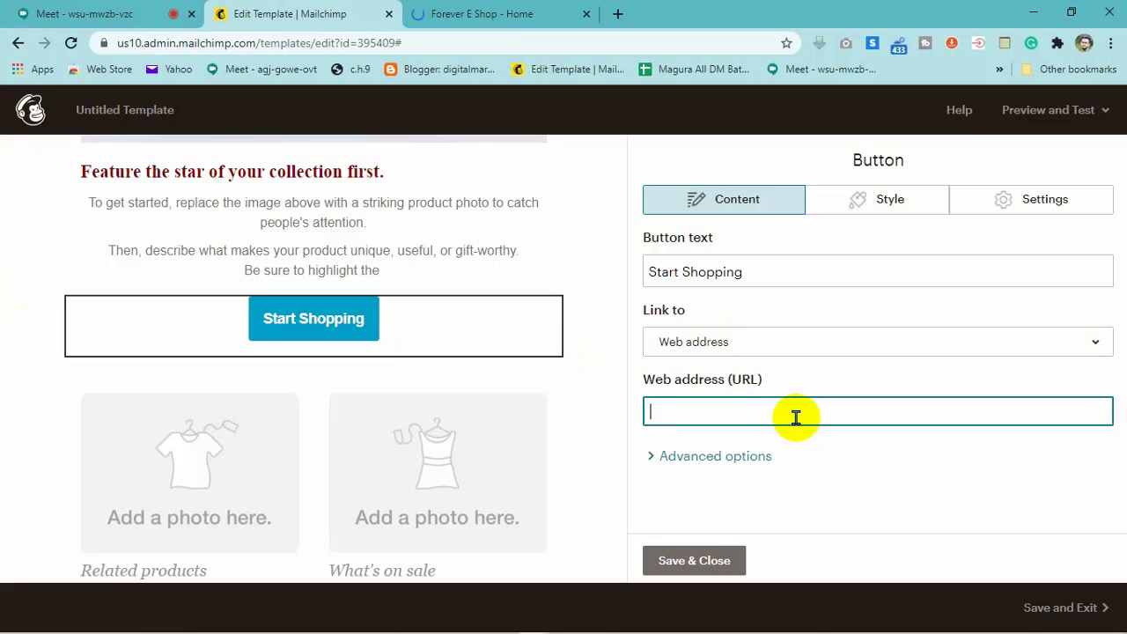
key(ctrl+v)
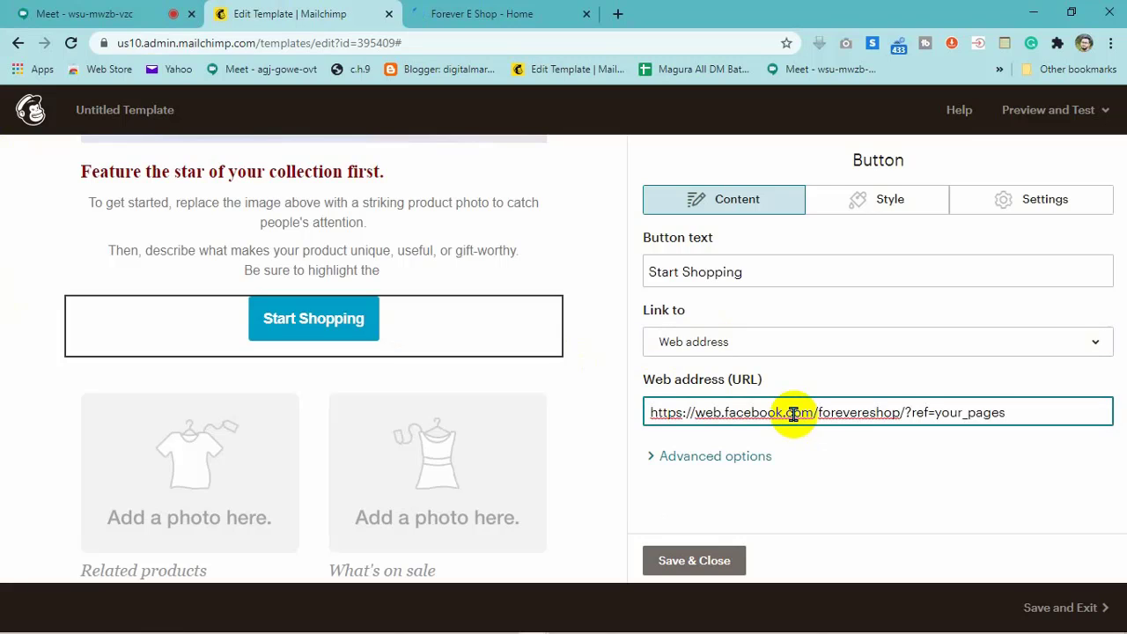
click(850, 454)
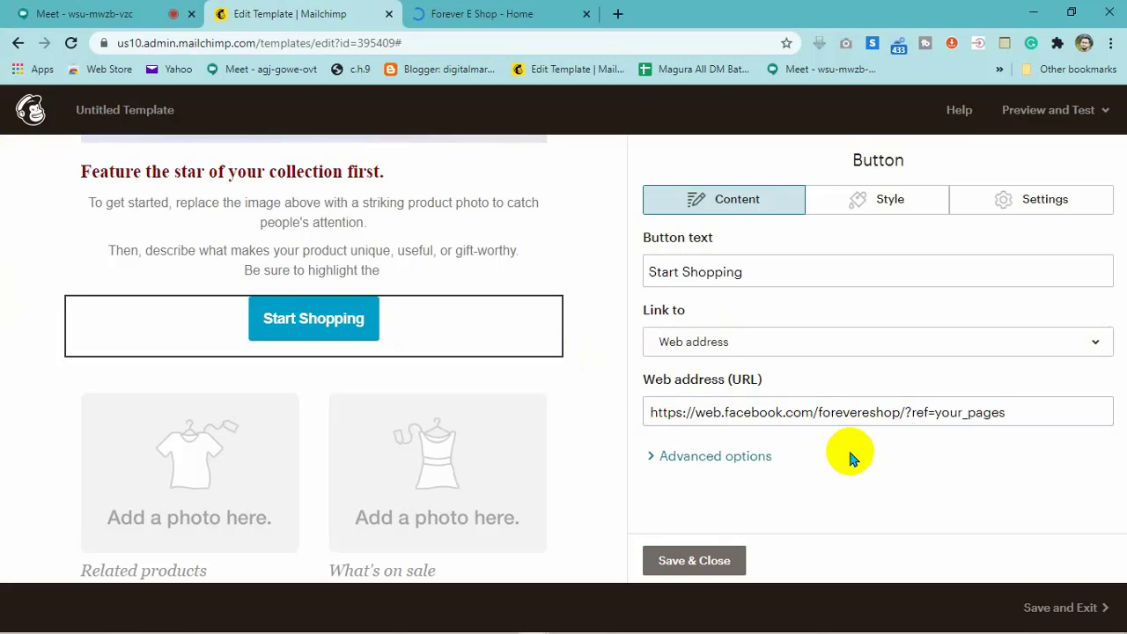
click(695, 556)
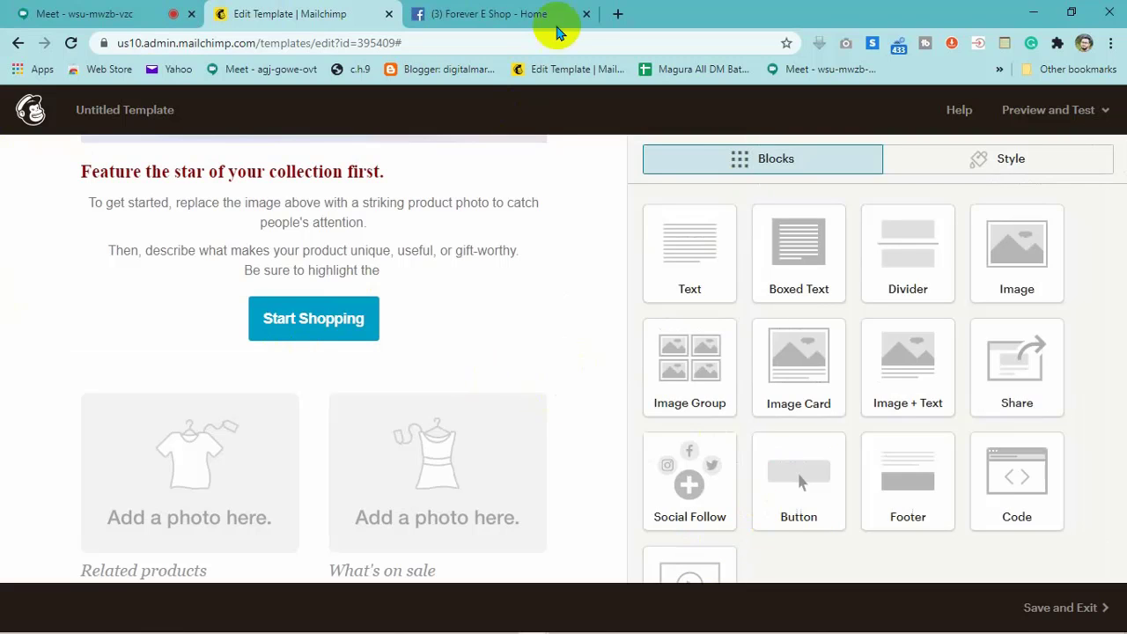
click(585, 15)
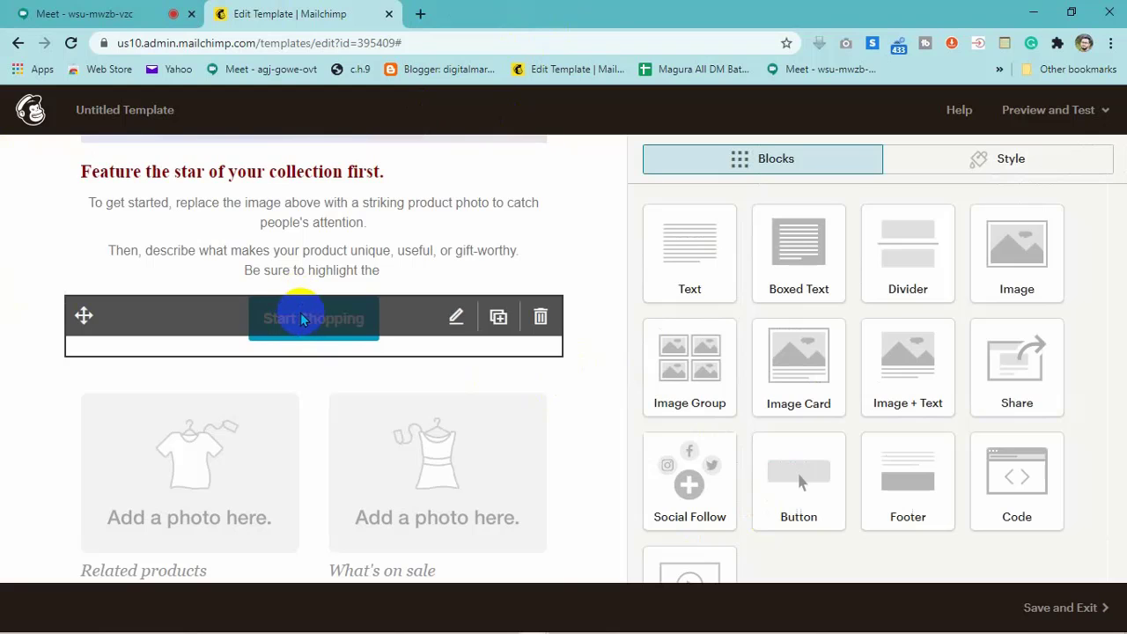
Step: Delete the content block with the two "Add a photo here." placeholders below the "Start Shopping" button
click(511, 407)
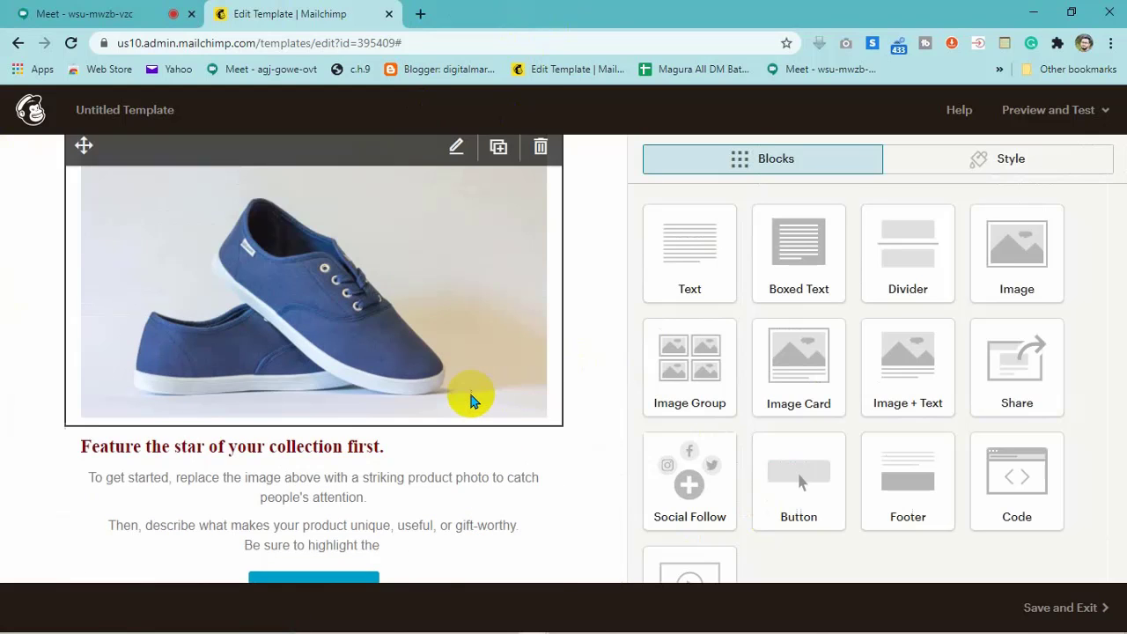
scroll(307, 368, down, 3)
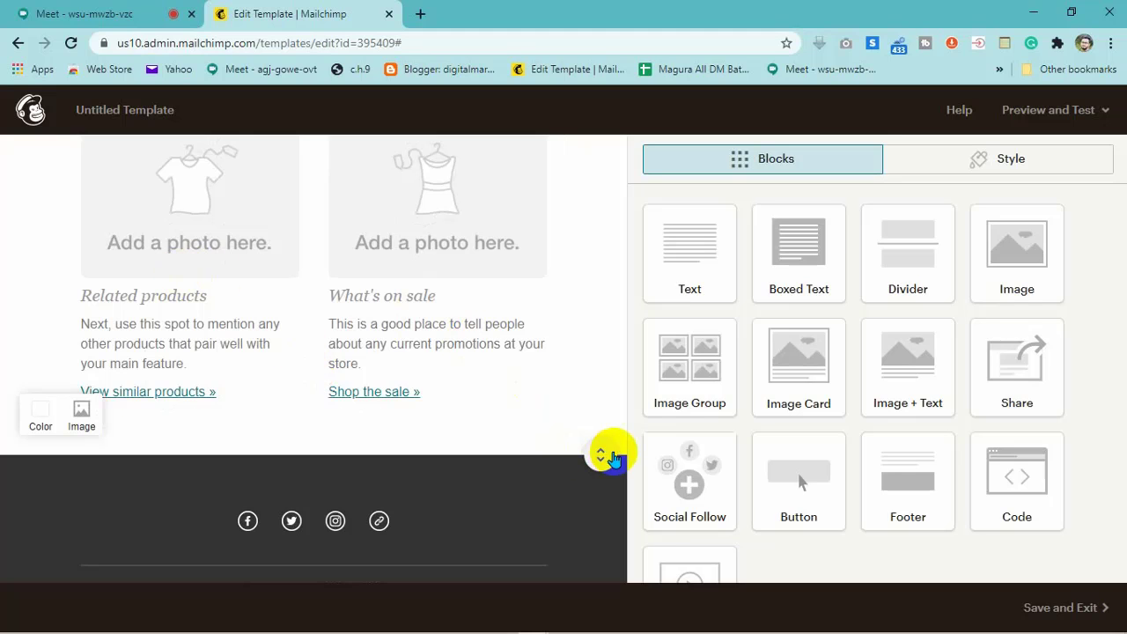
scroll(599, 455, up, 3)
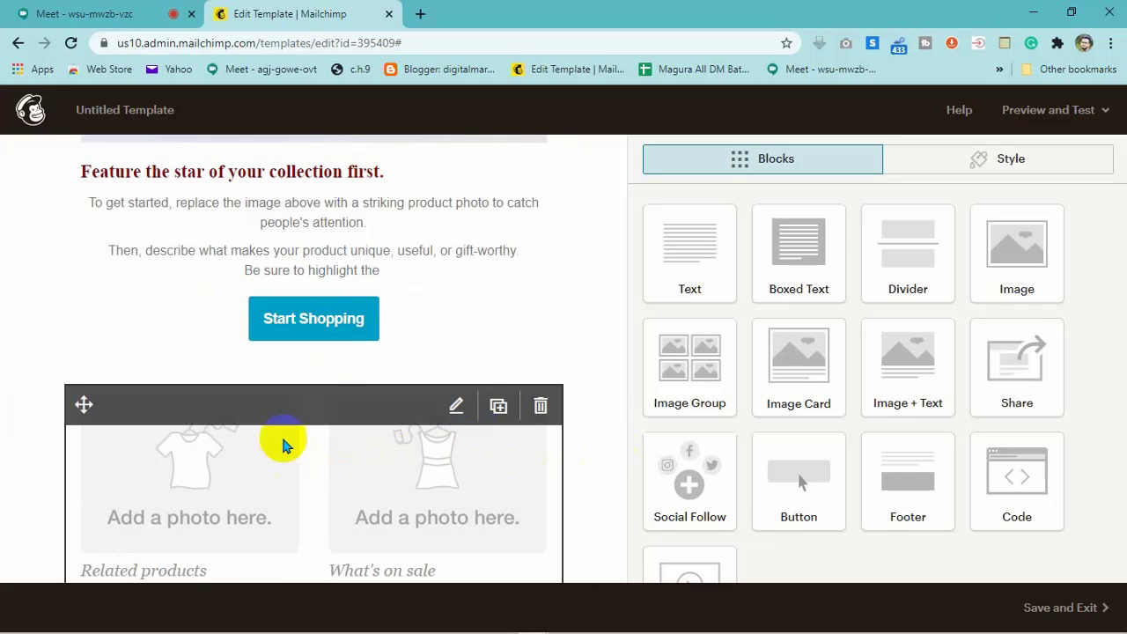
scroll(265, 450, down, 3)
scroll(260, 392, up, 3)
click(539, 408)
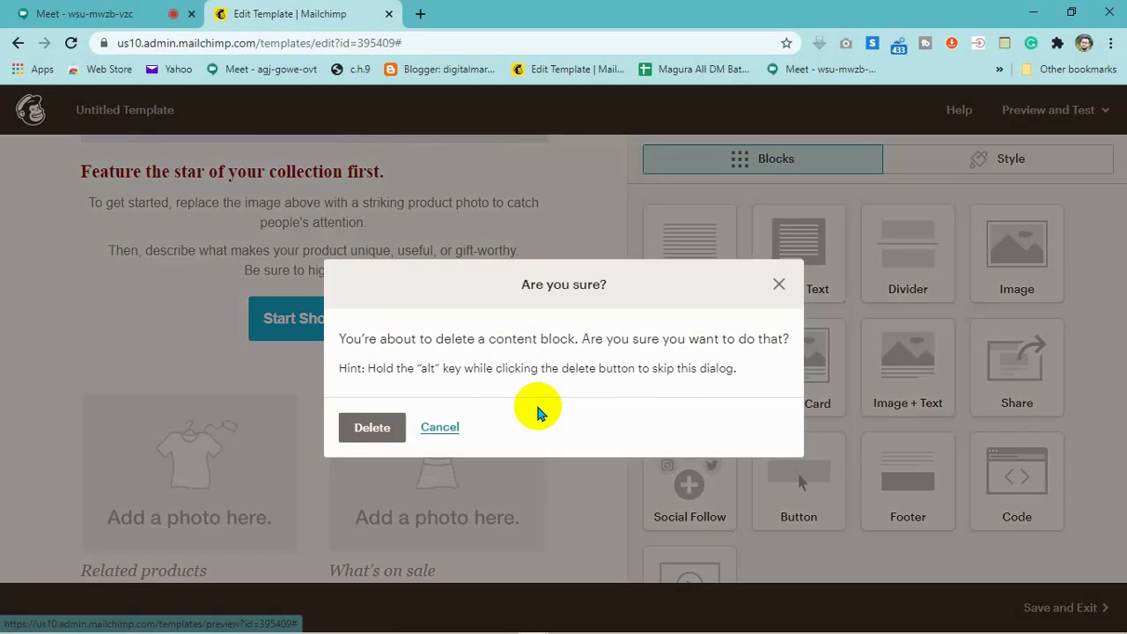
click(370, 429)
Step: Open the footer's Social Follow block for editing and examine the URL and link text fields of its social links
scroll(427, 404, up, 7)
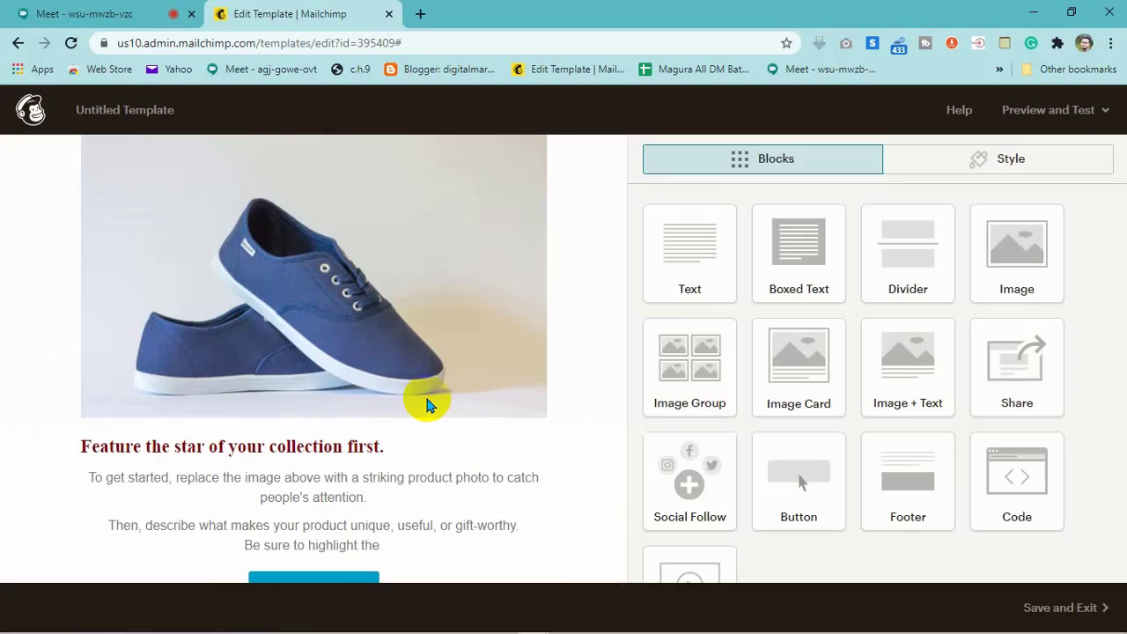
scroll(306, 443, down, 8)
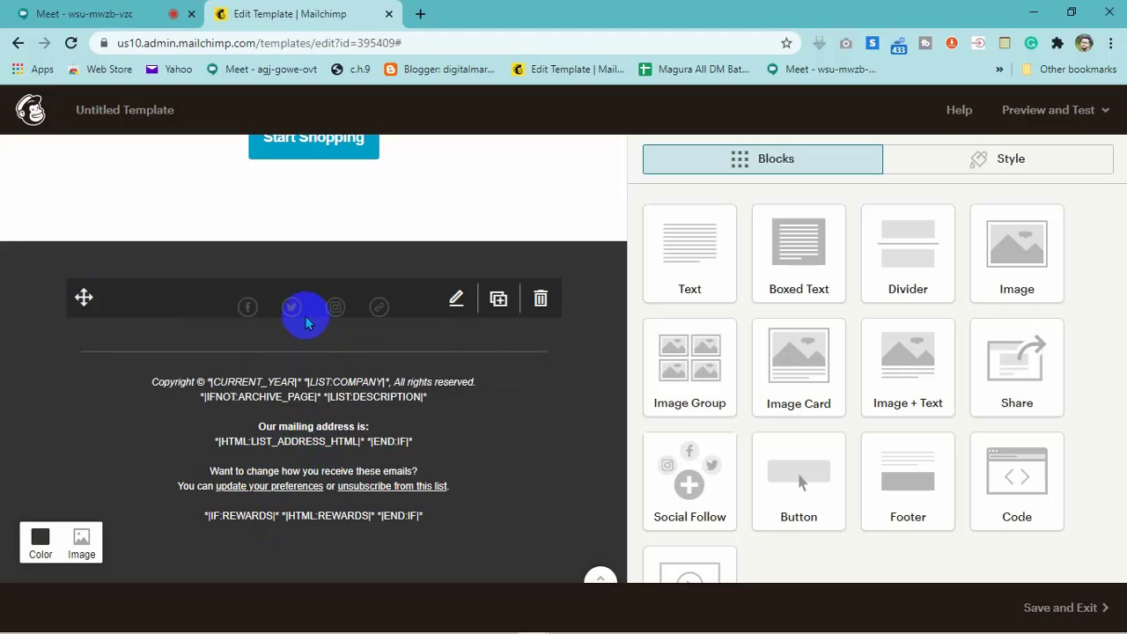
click(455, 302)
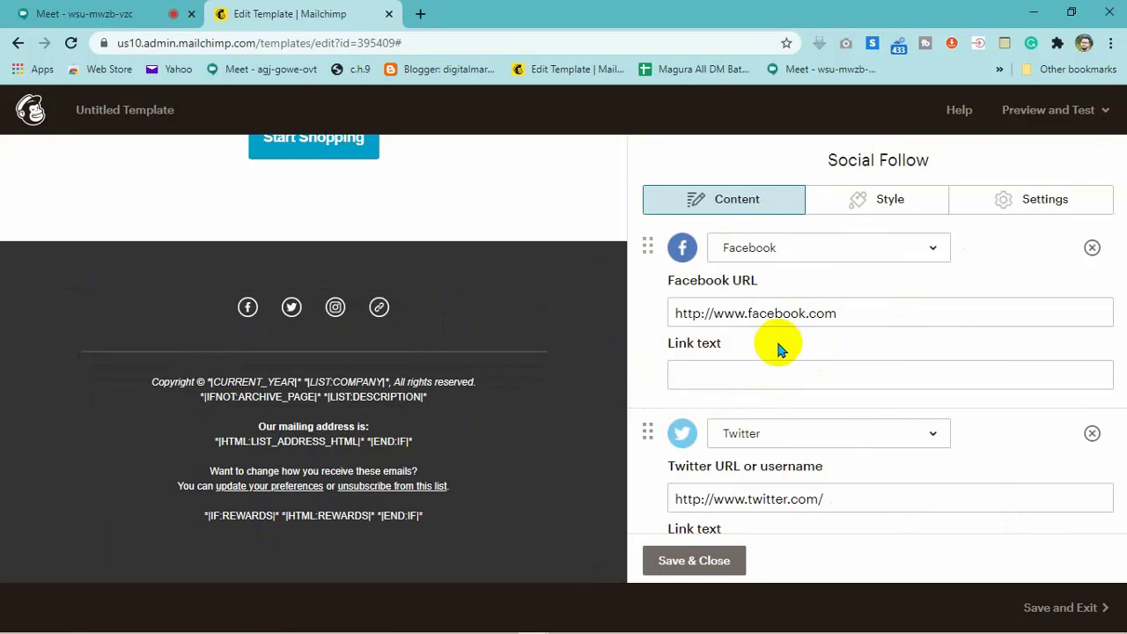
scroll(778, 344, down, 6)
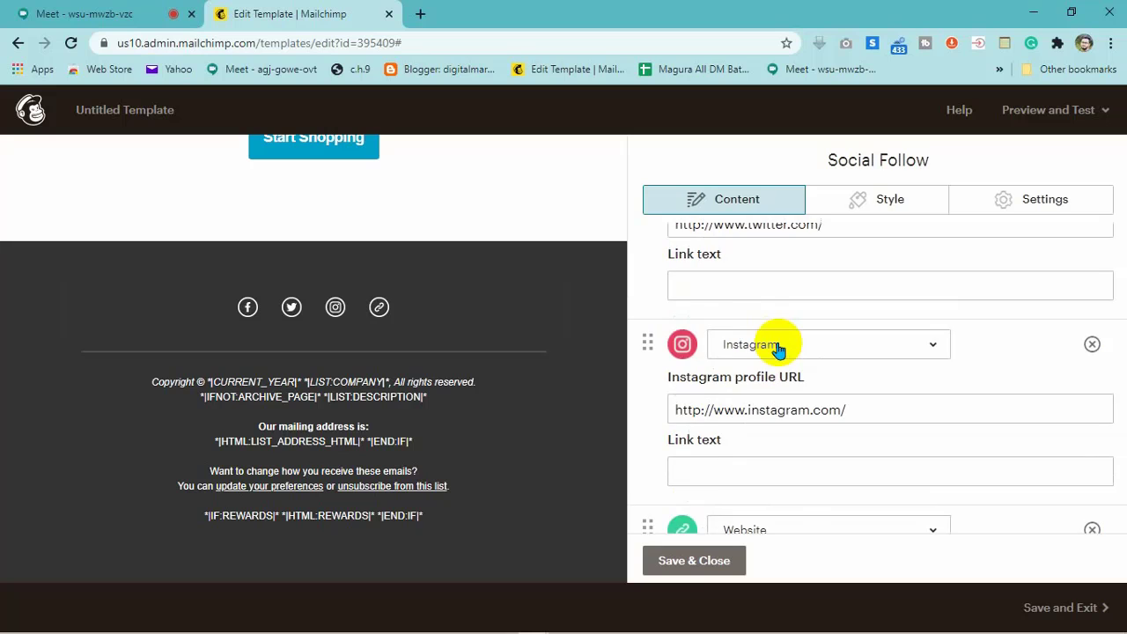
scroll(778, 349, up, 6)
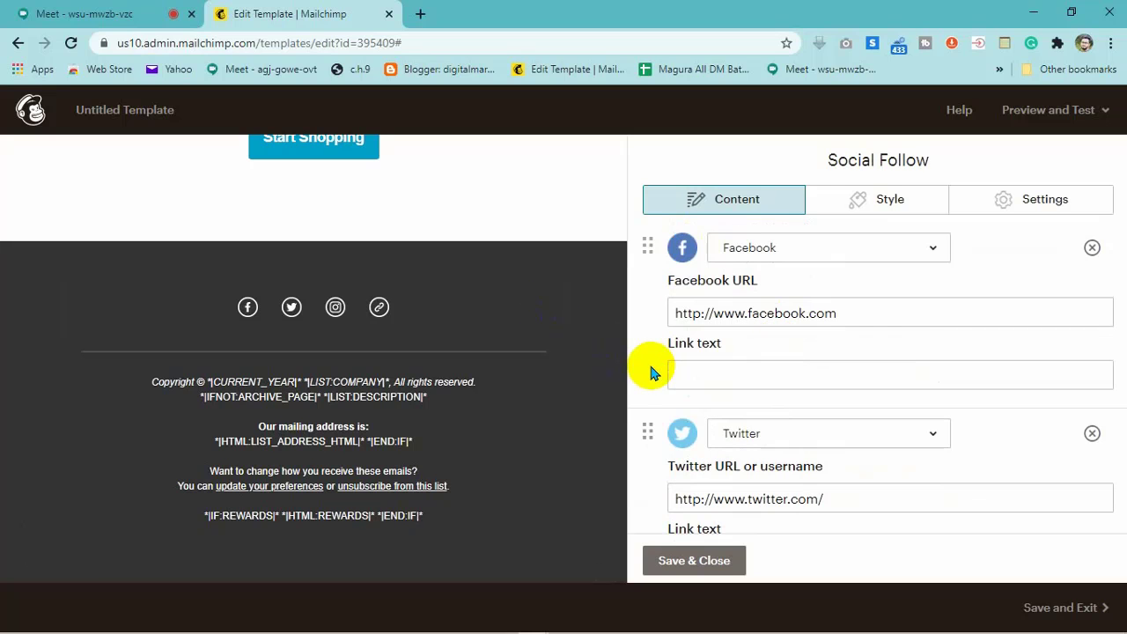
click(884, 315)
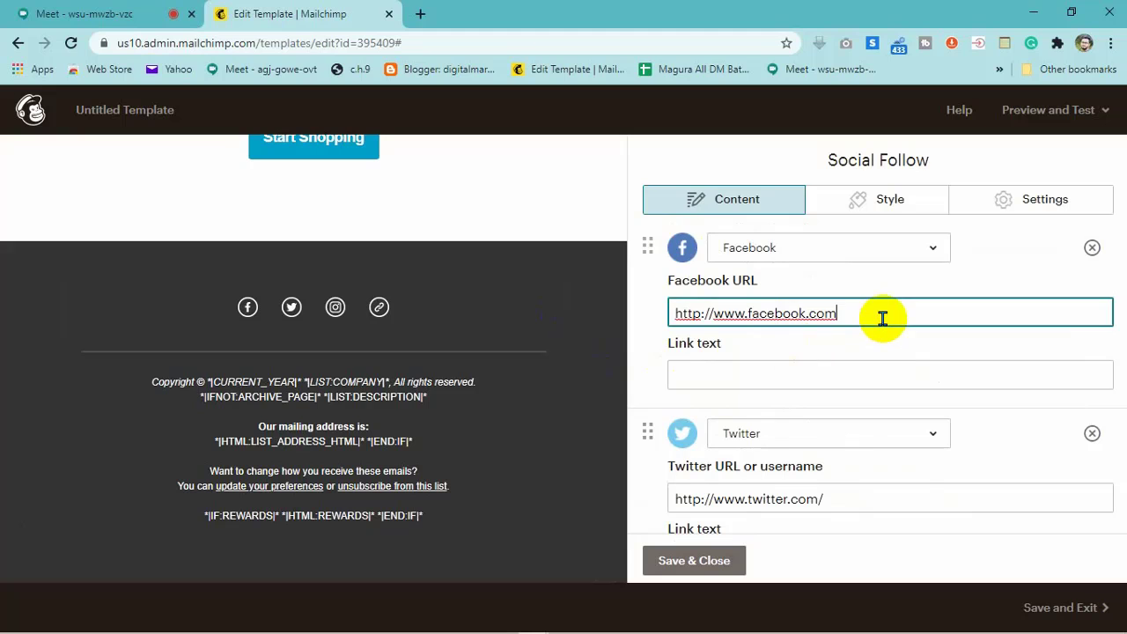
click(814, 345)
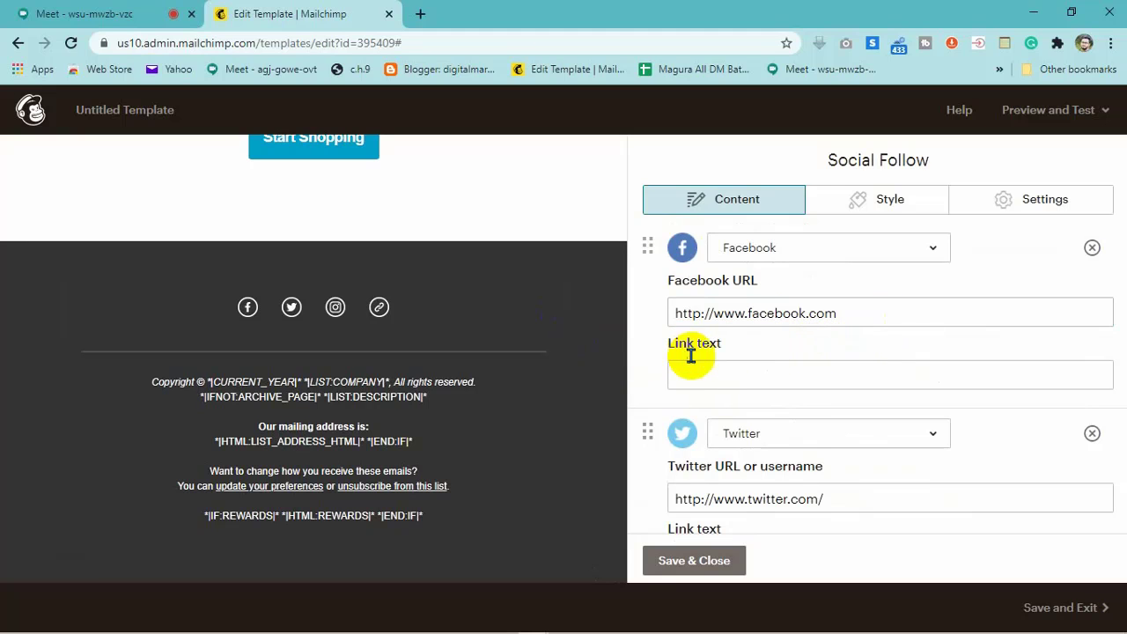
click(709, 370)
click(819, 350)
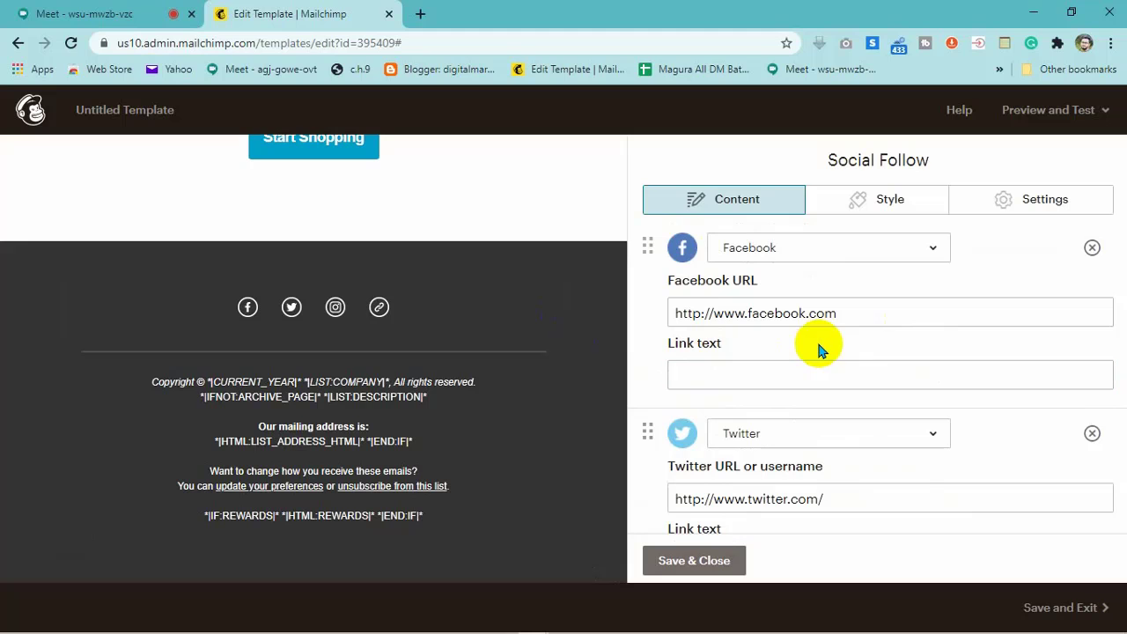
click(748, 375)
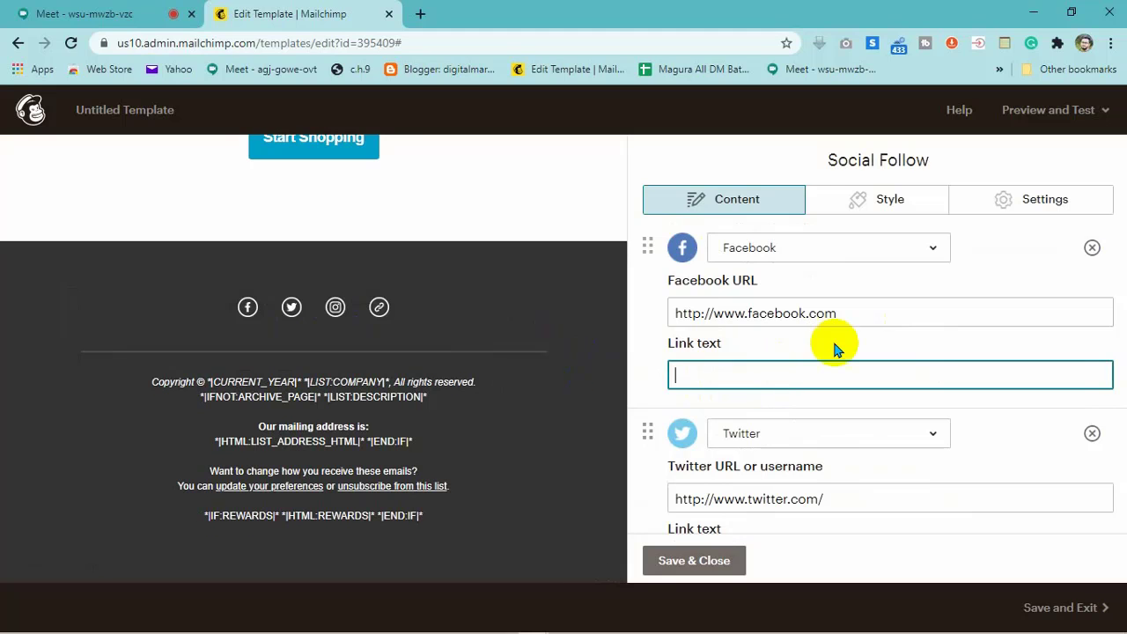
click(837, 346)
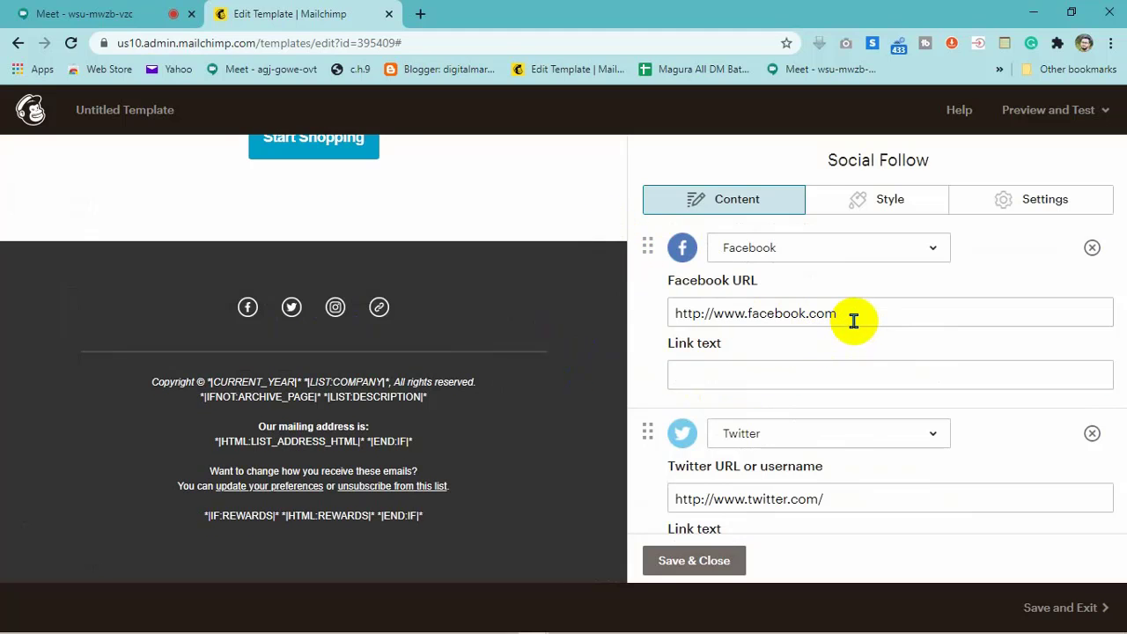
click(861, 316)
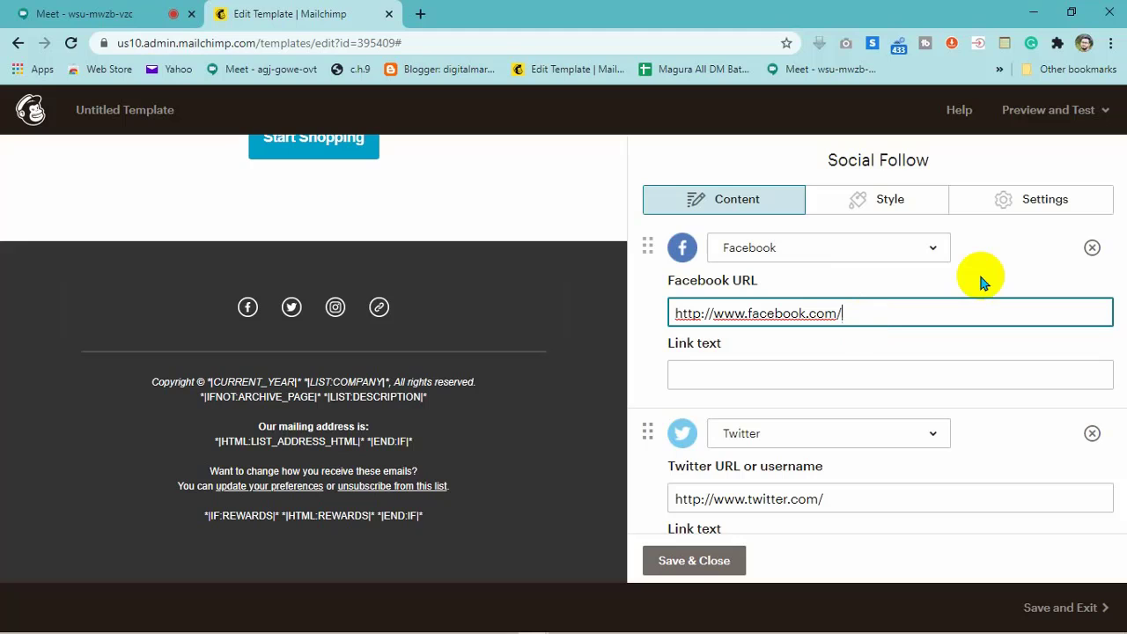
Step: Open Facebook in a new browser tab, go to the account's own profile and copy its full web address
click(420, 14)
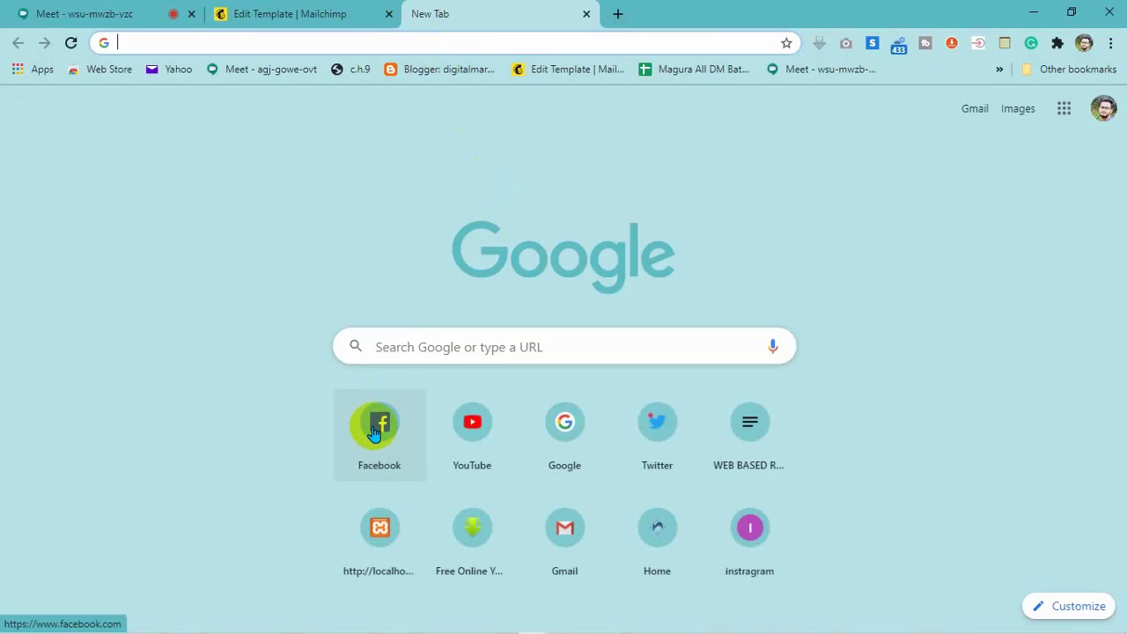
click(374, 427)
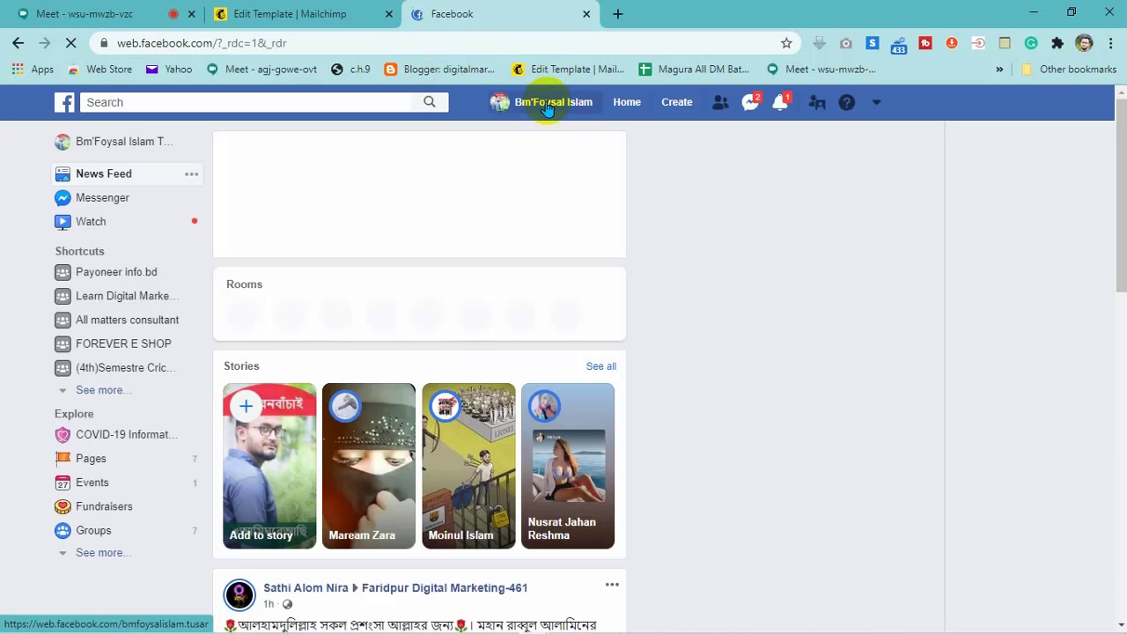
click(540, 103)
scroll(370, 478, down, 8)
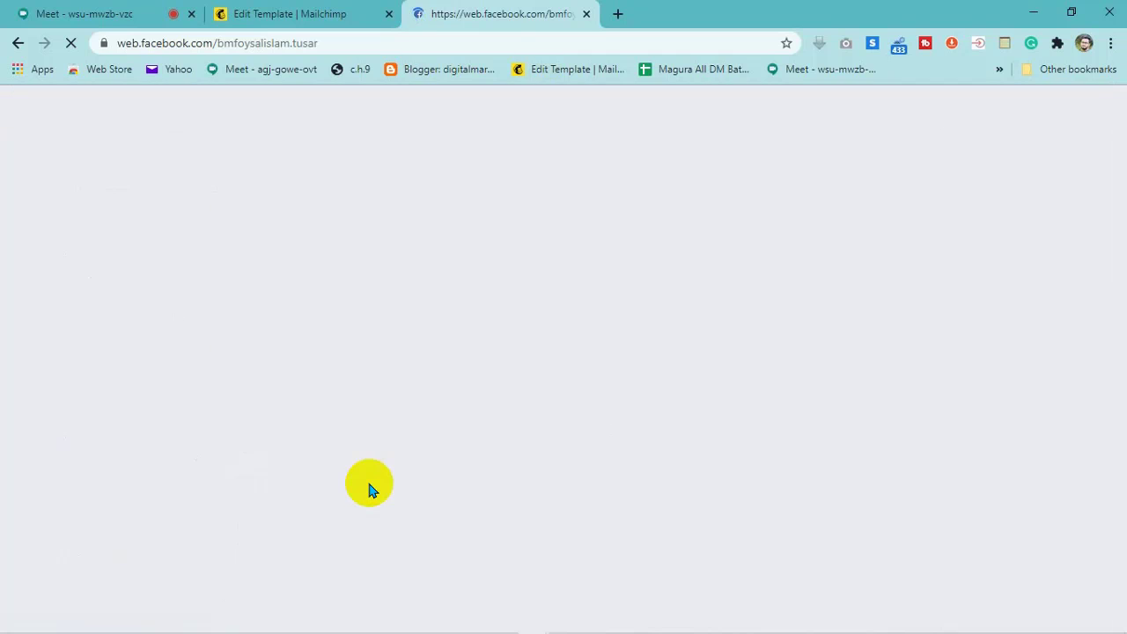
click(374, 44)
key(ctrl+c)
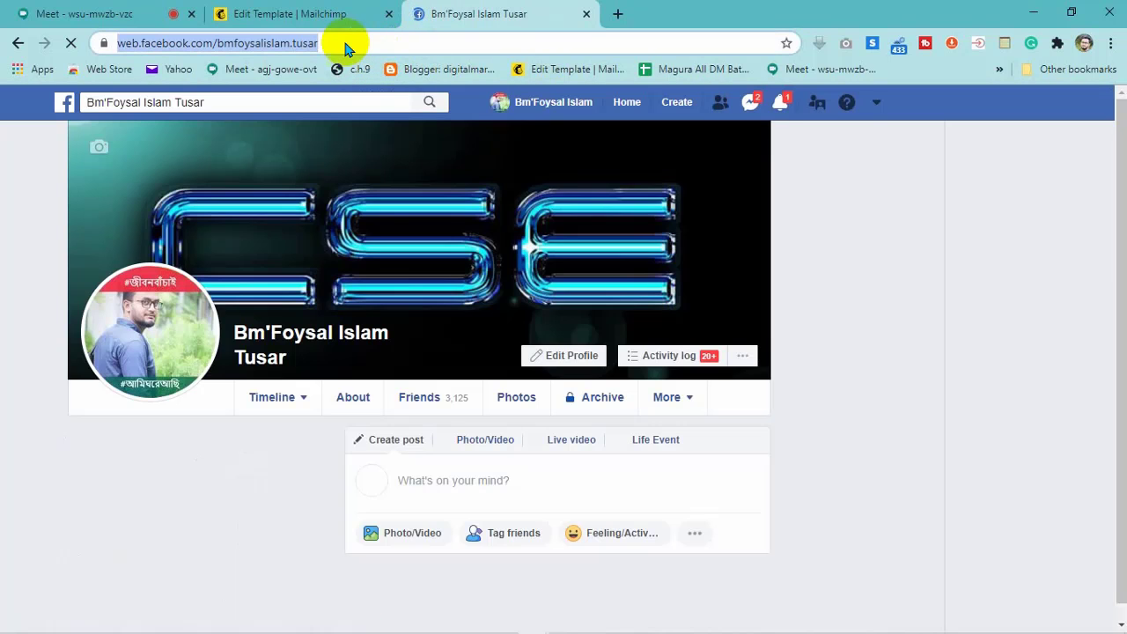
Step: Back in Mailchimp, replace the Social Follow block's Facebook URL with the copied profile address
click(295, 13)
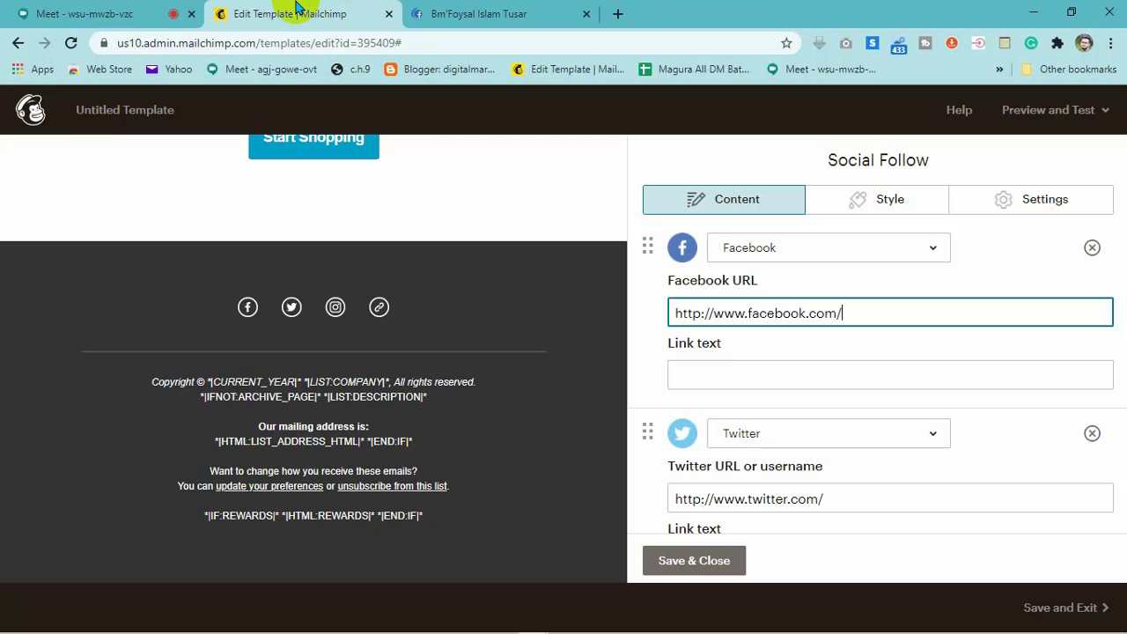
drag(878, 310, 637, 309)
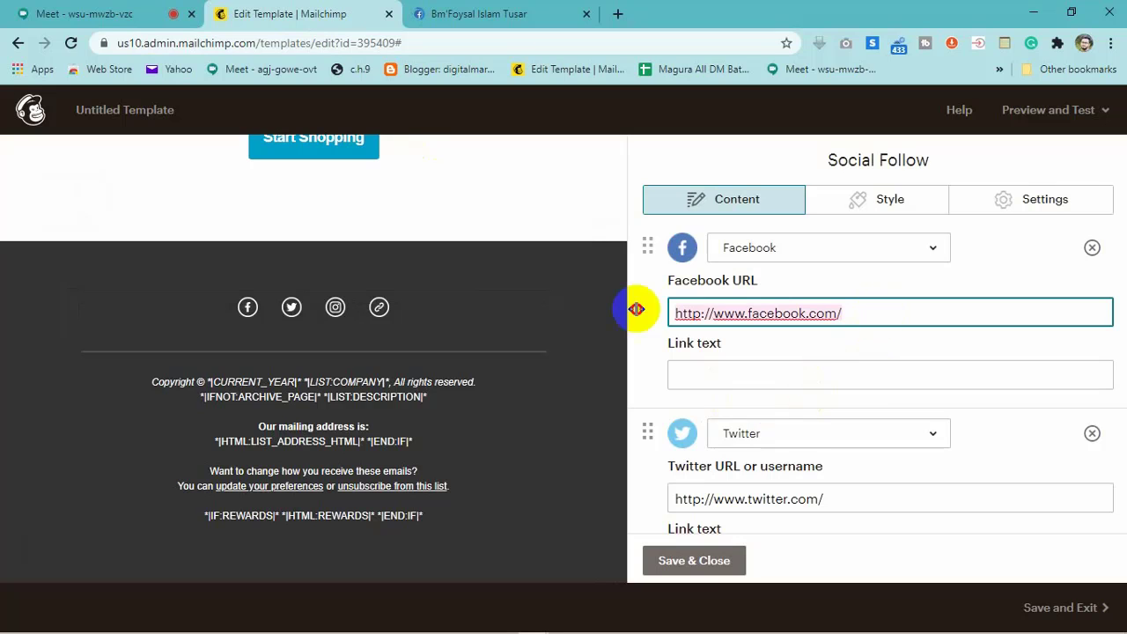
key(ctrl+v)
click(927, 349)
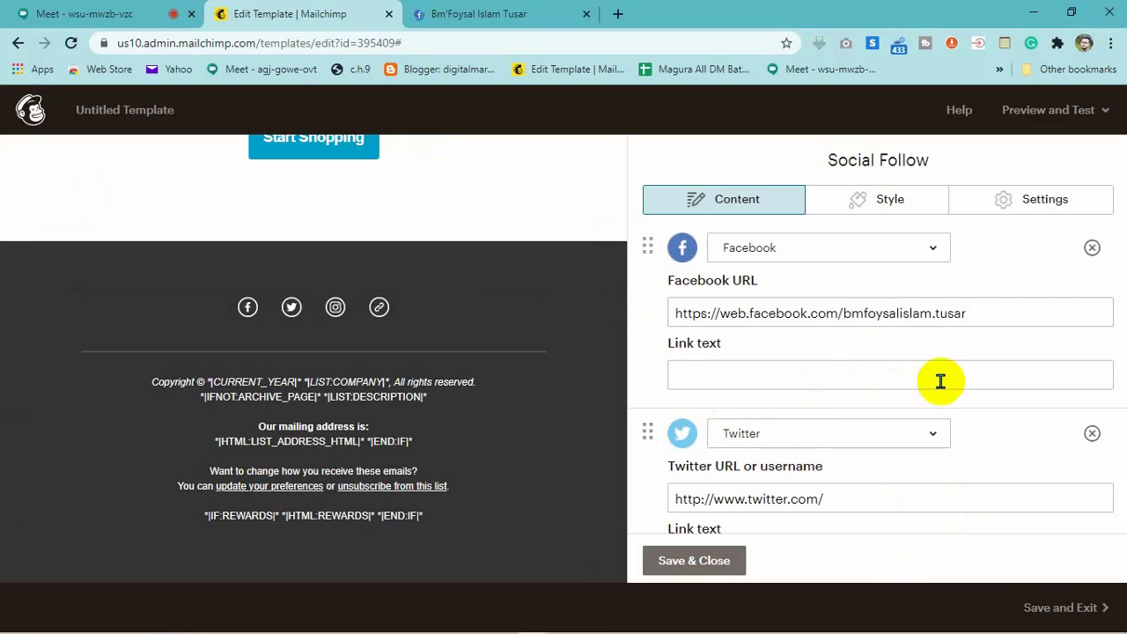
Step: Remove the Website service from the Social Follow block, then save and close the block
scroll(943, 378, down, 3)
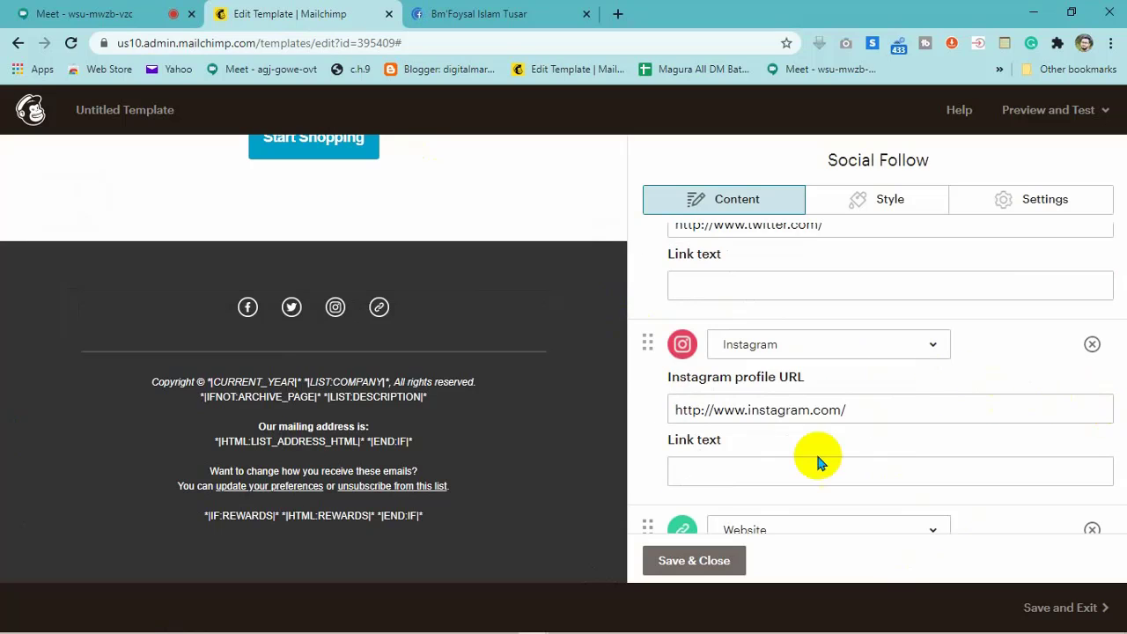
scroll(816, 461, up, 3)
scroll(795, 443, down, 3)
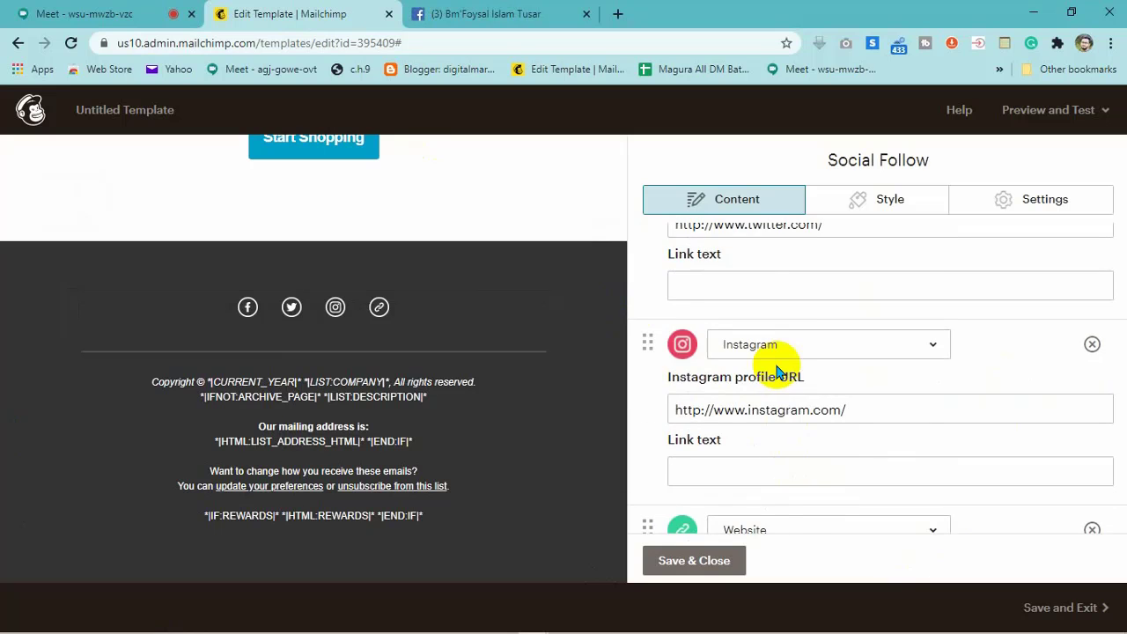
scroll(787, 373, down, 3)
scroll(787, 371, up, 3)
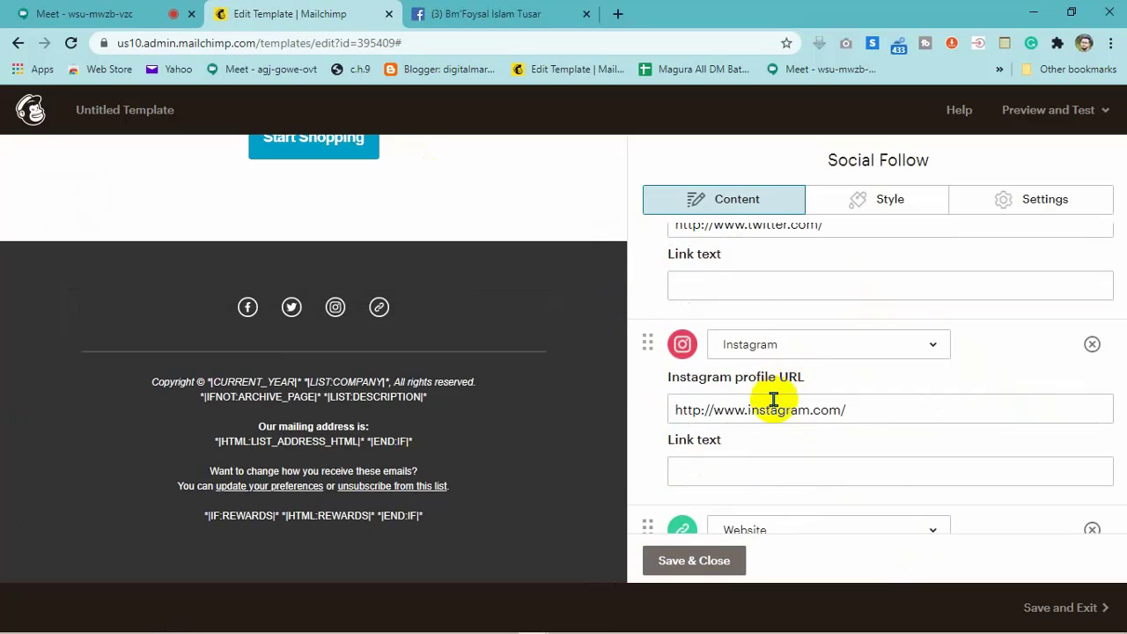
scroll(797, 410, down, 2)
scroll(797, 409, down, 2)
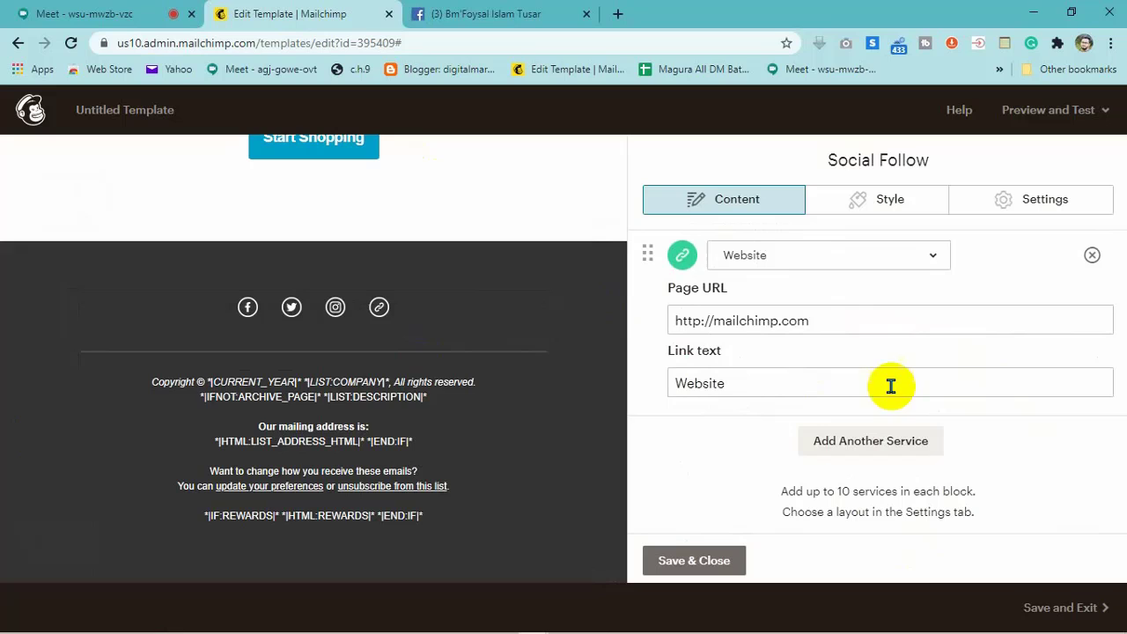
click(1092, 255)
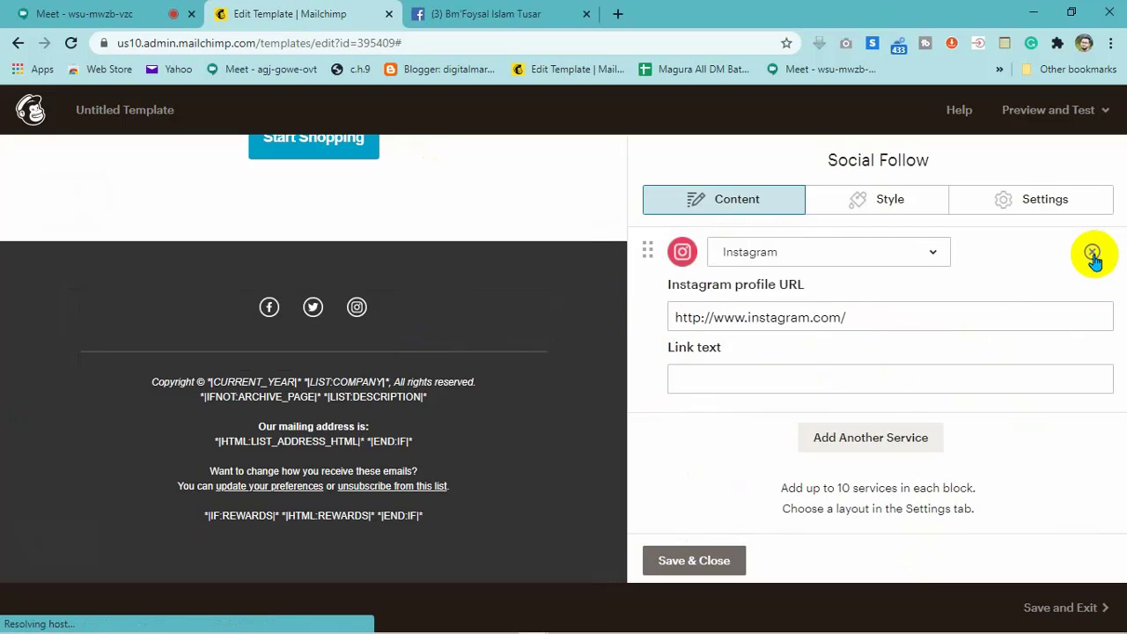
scroll(799, 402, up, 3)
scroll(799, 407, down, 3)
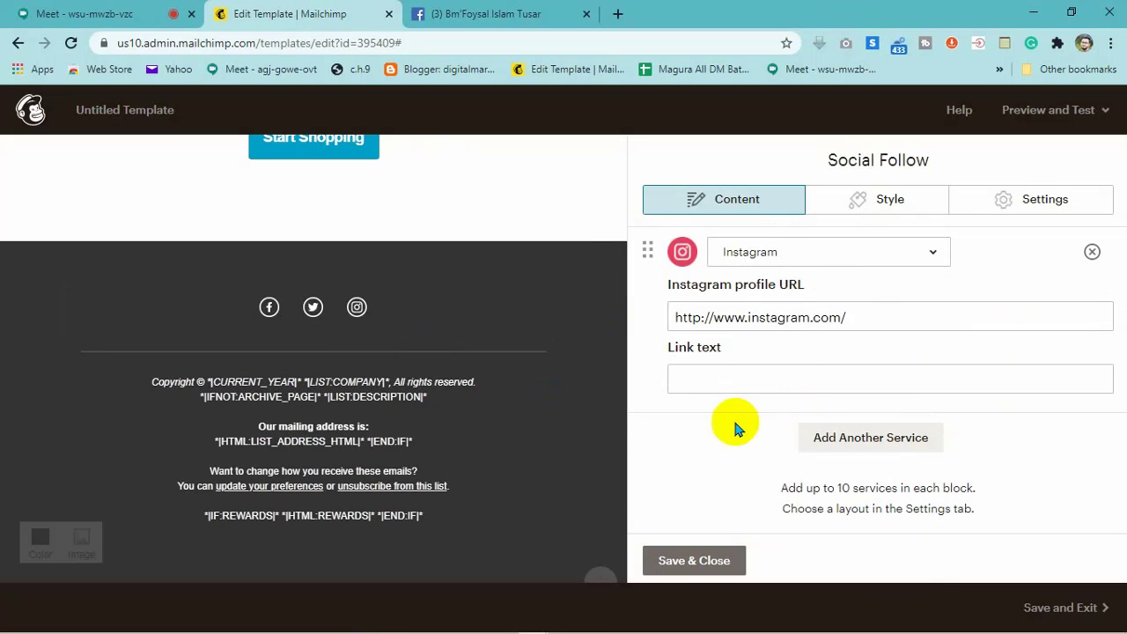
scroll(710, 451, up, 4)
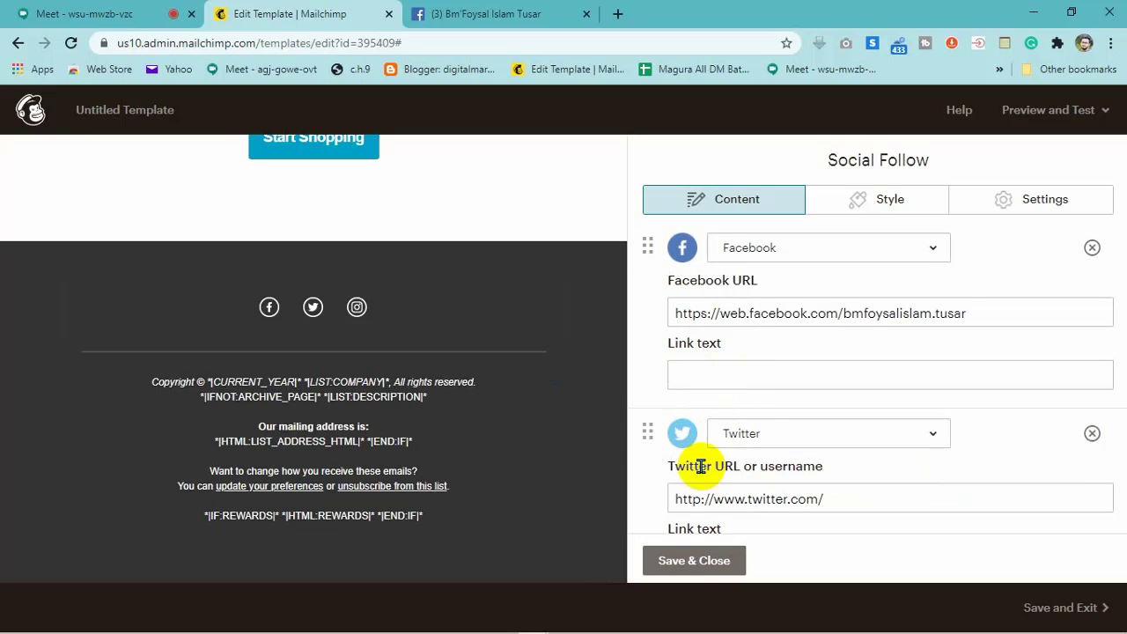
click(696, 569)
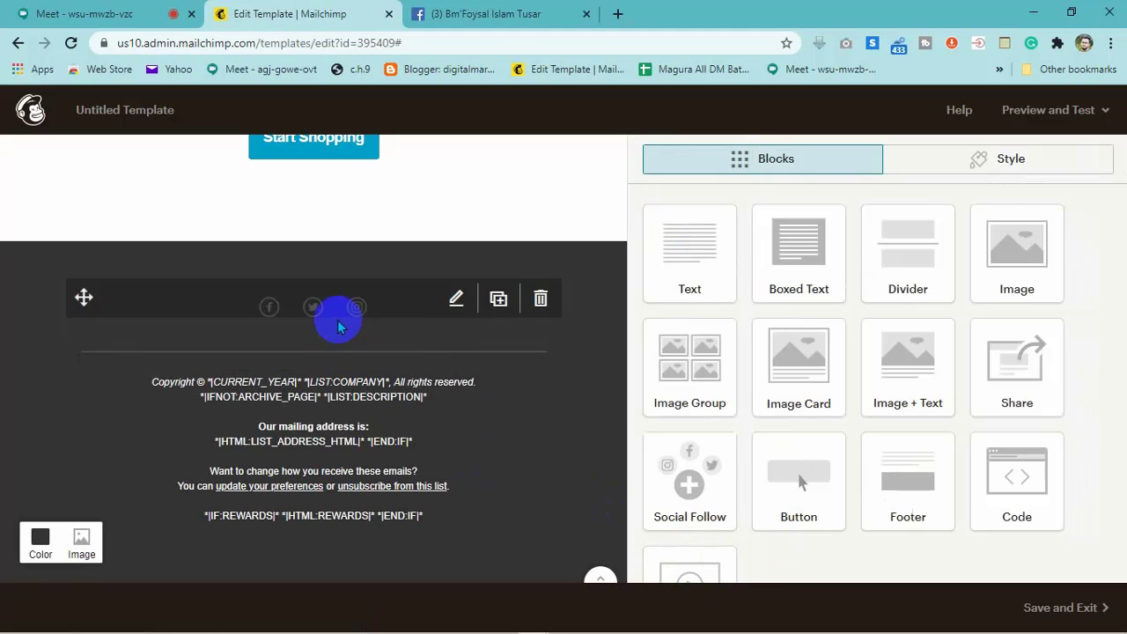
Step: Open the Footer block for editing and delete its REWARDS merge-tag line and the "You can update your preferences or unsubscribe from this list." line
click(344, 400)
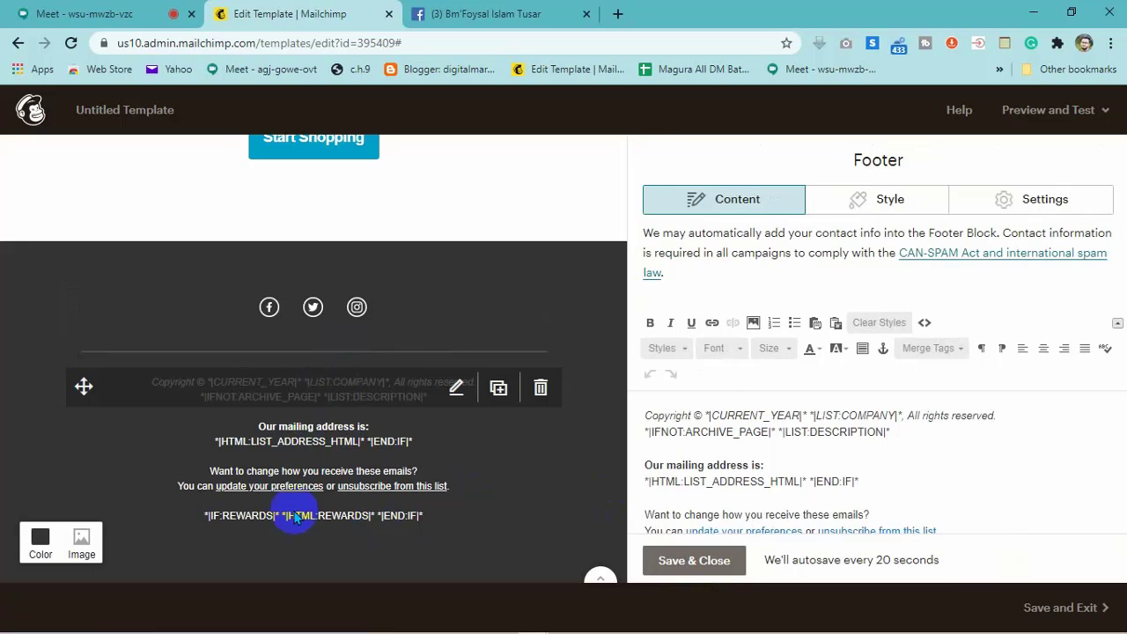
scroll(955, 486, down, 1)
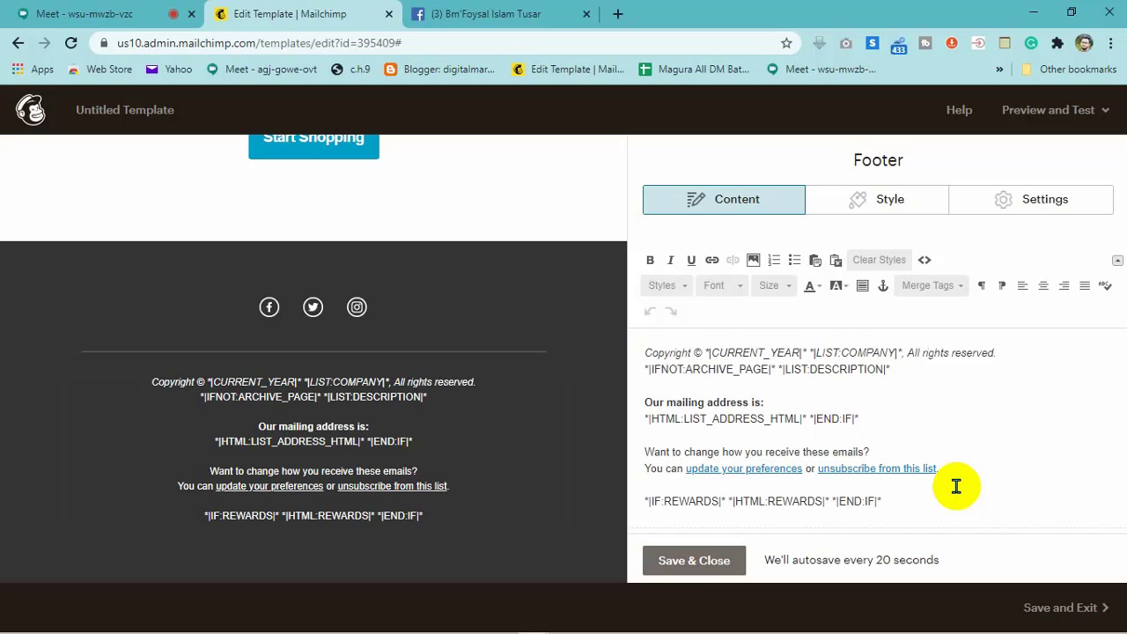
scroll(955, 486, down, 2)
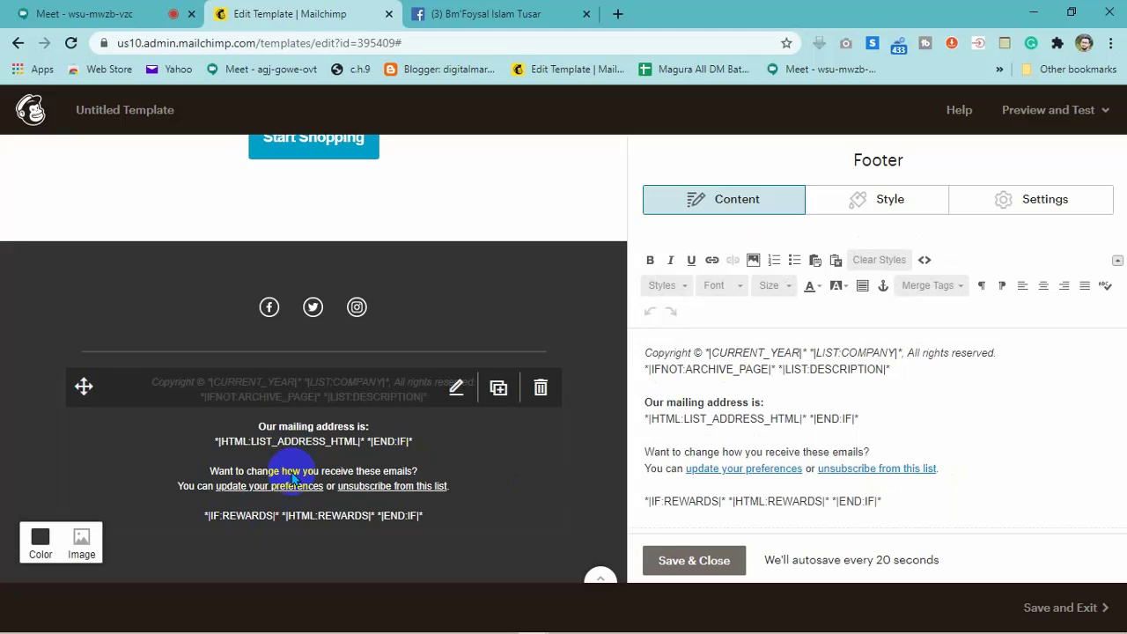
drag(892, 507, 598, 523)
key(BackSpace)
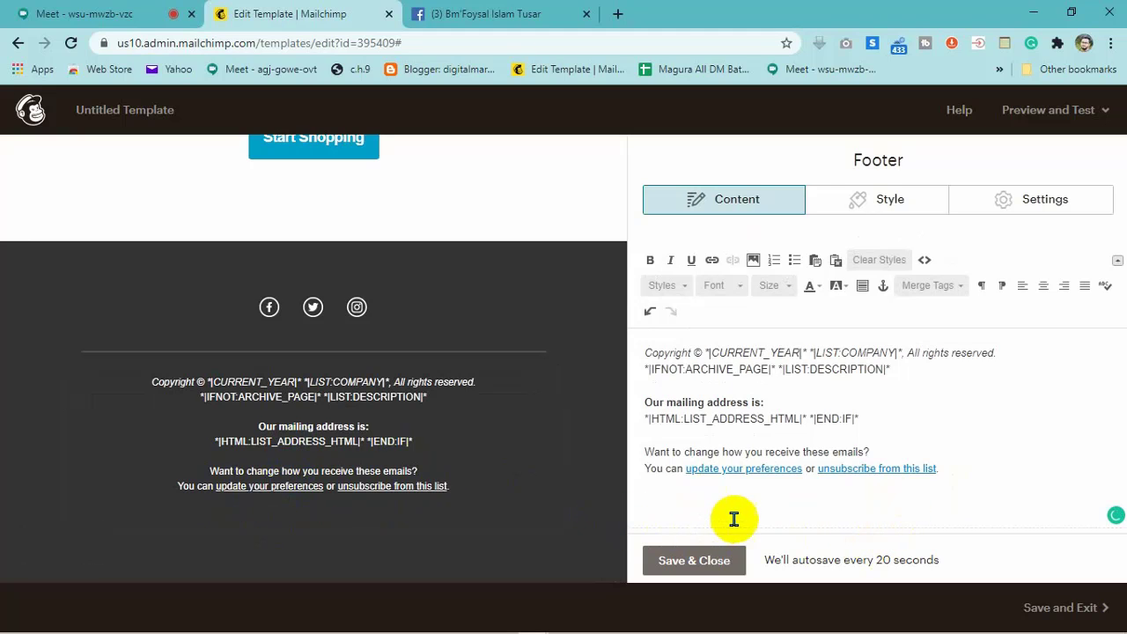
drag(952, 470, 646, 478)
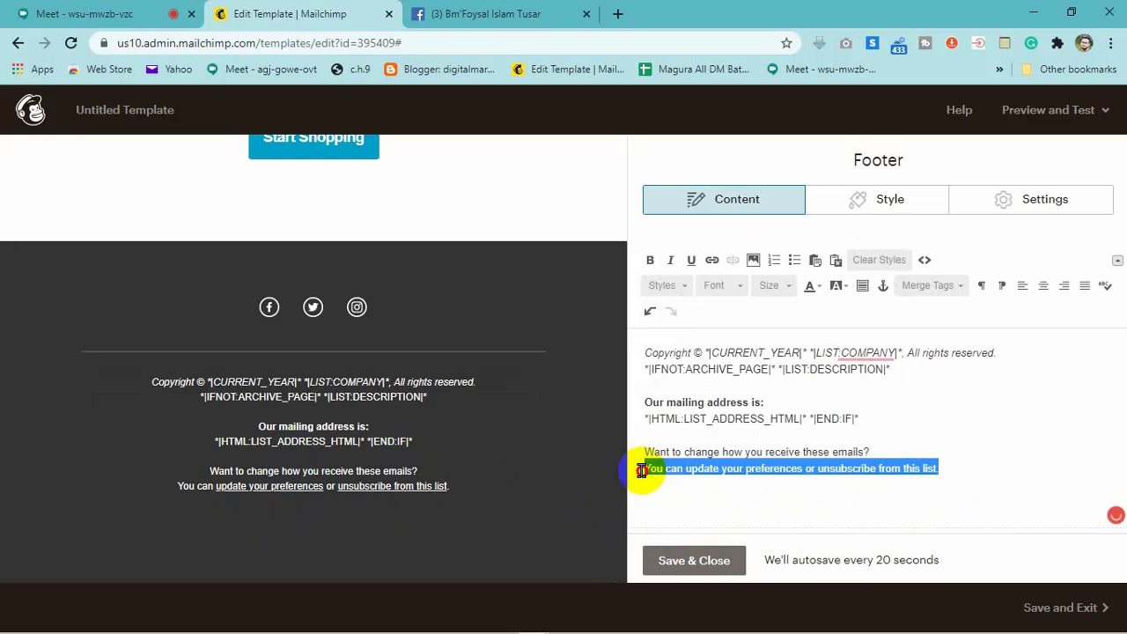
key(BackSpace)
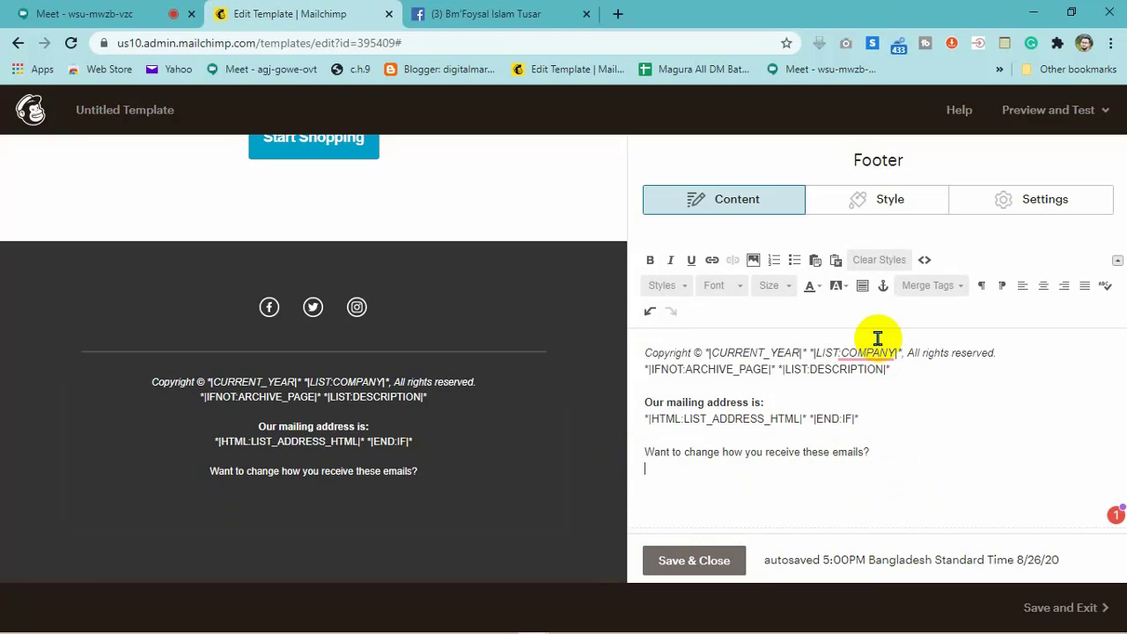
Step: Accept the Grammarly suggestion to add a space before COMPANY in the footer's *|LIST:COMPANY|* merge tag
click(926, 414)
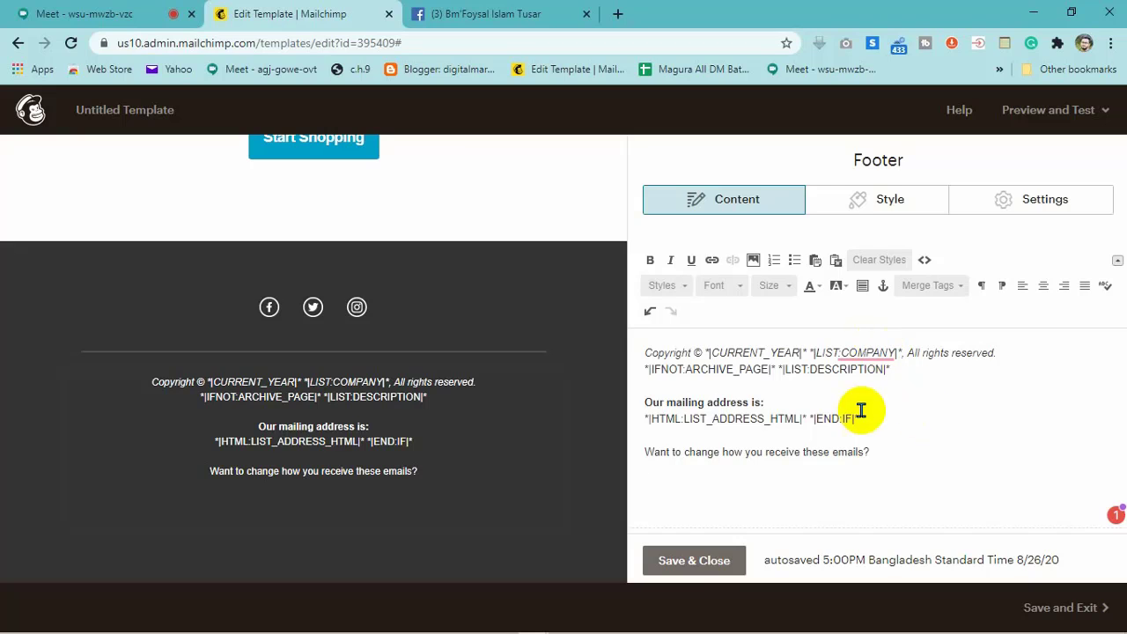
mouse_move(800, 352)
mouse_down()
mouse_move(706, 353)
mouse_move(791, 354)
mouse_up()
click(713, 354)
click(793, 355)
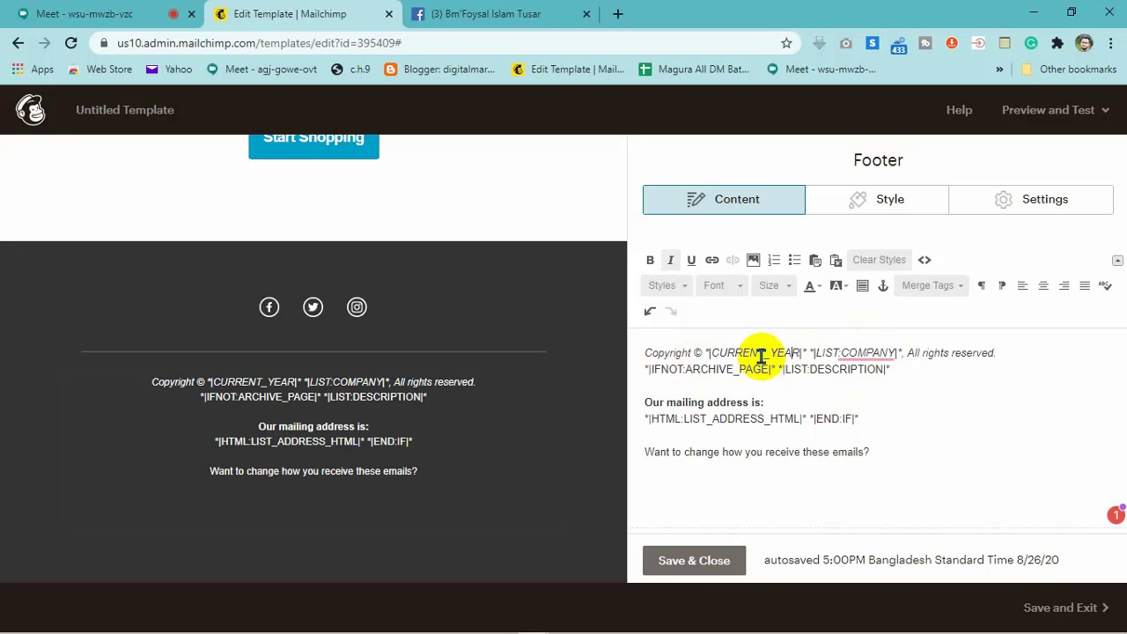
mouse_move(878, 353)
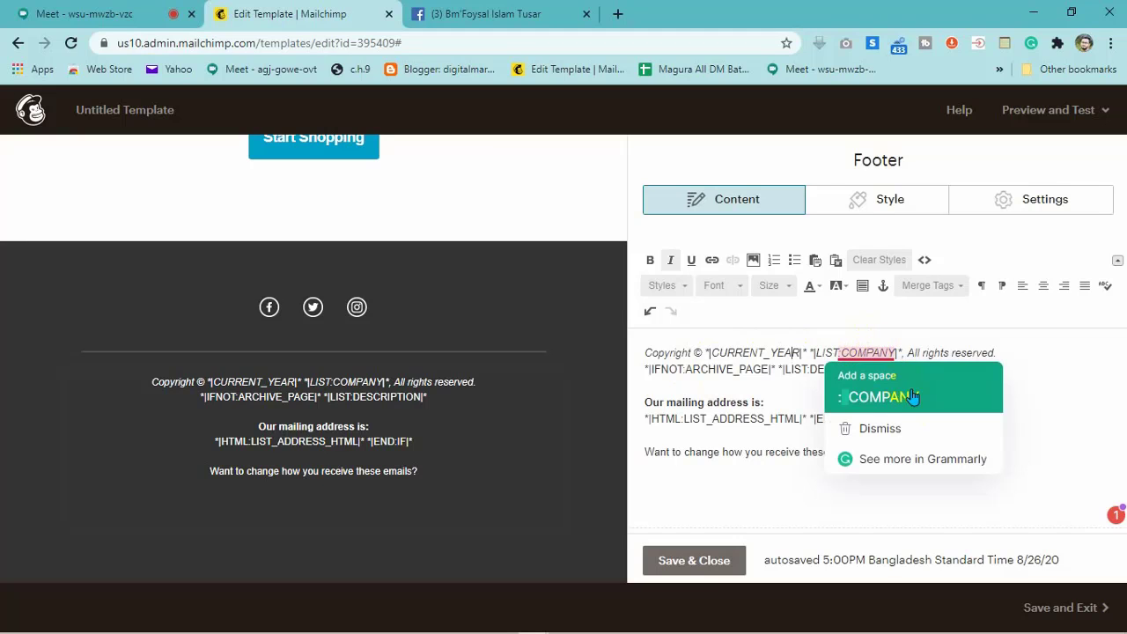
click(997, 393)
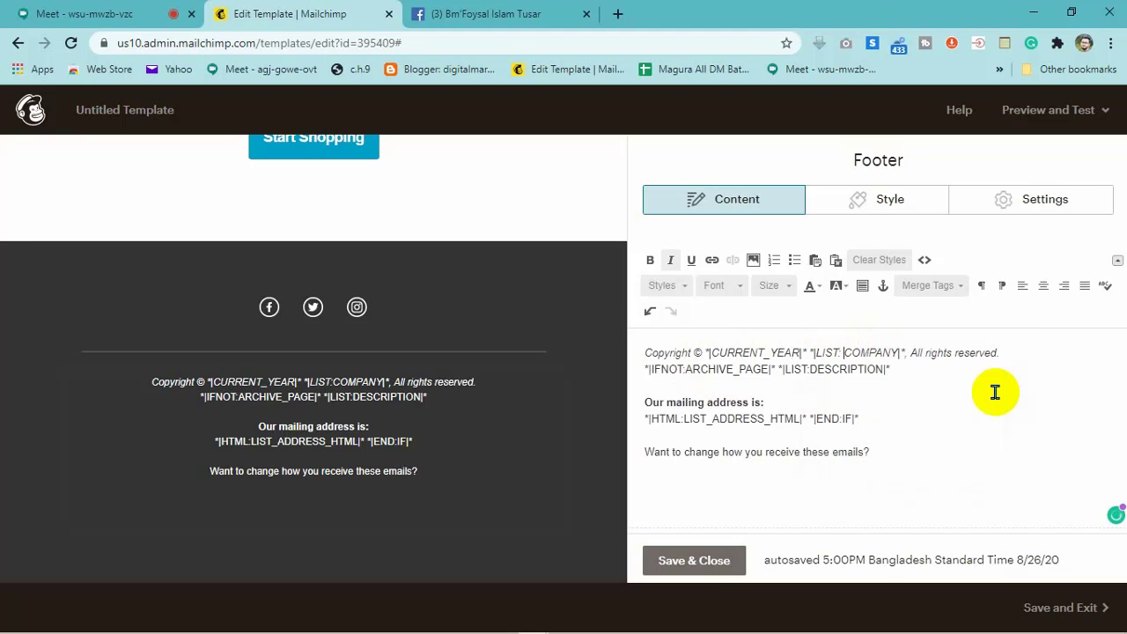
click(912, 353)
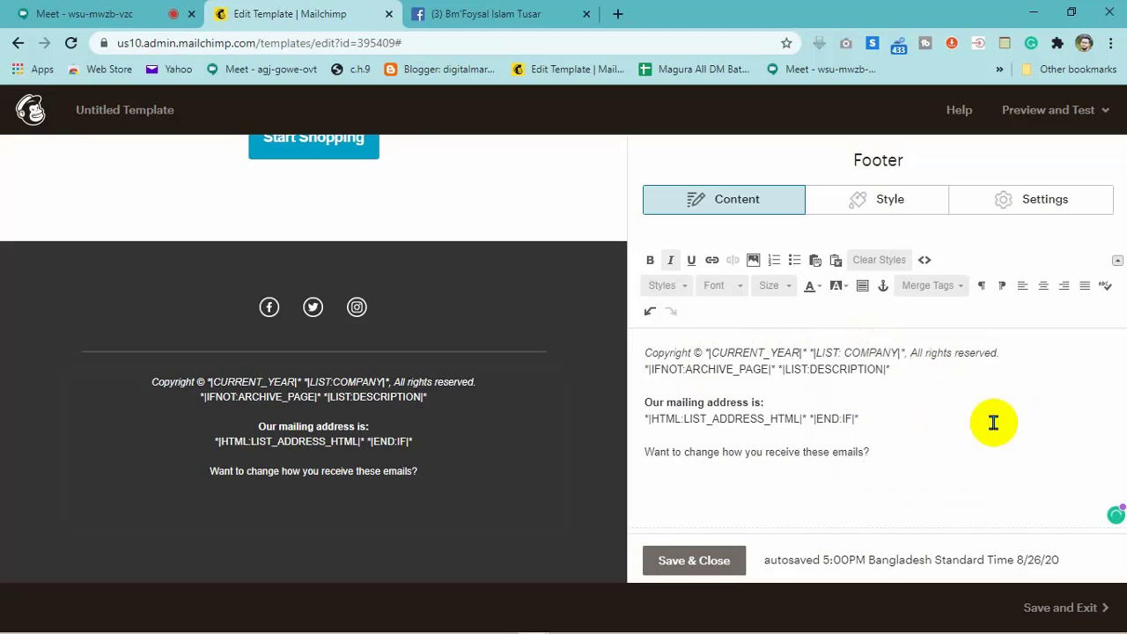
key(shift+Return)
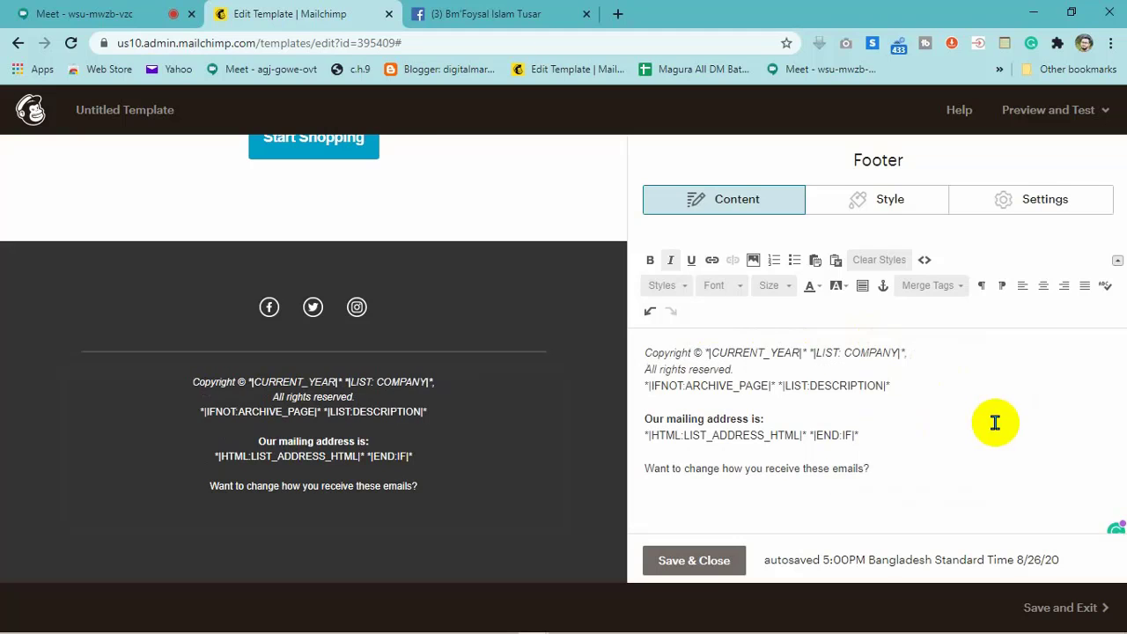
key(BackSpace)
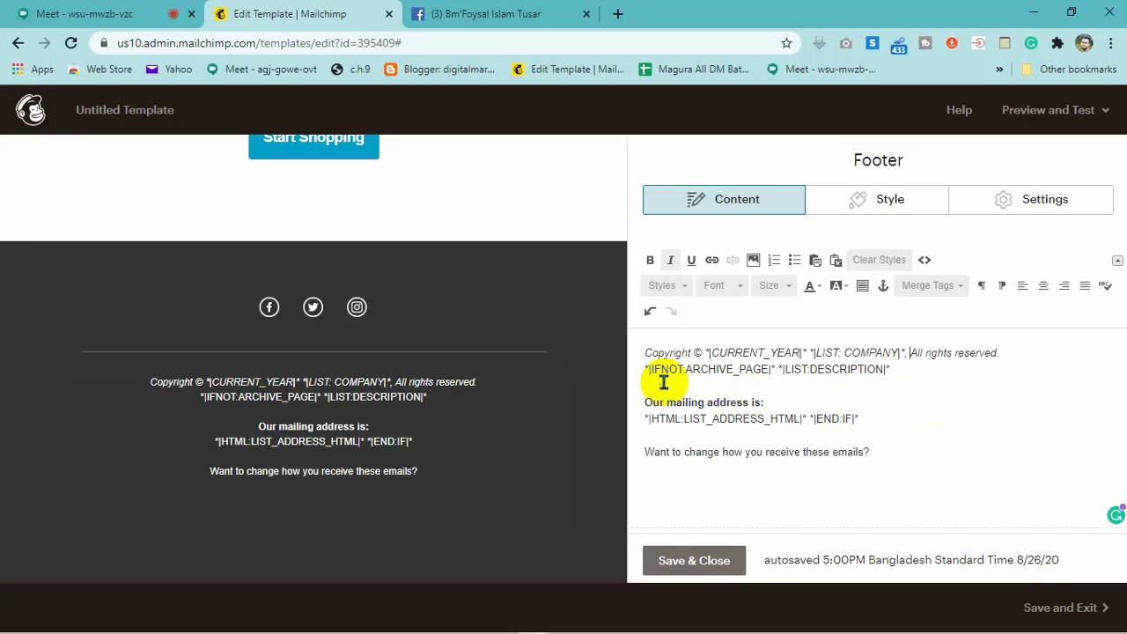
drag(768, 370, 683, 362)
click(834, 389)
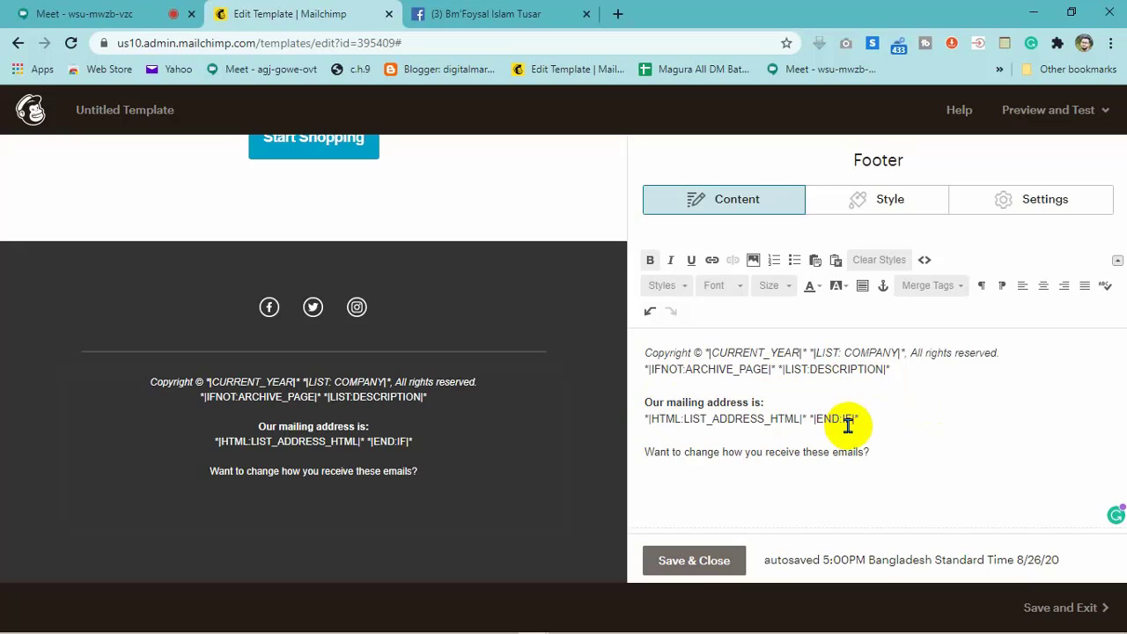
drag(852, 423, 649, 418)
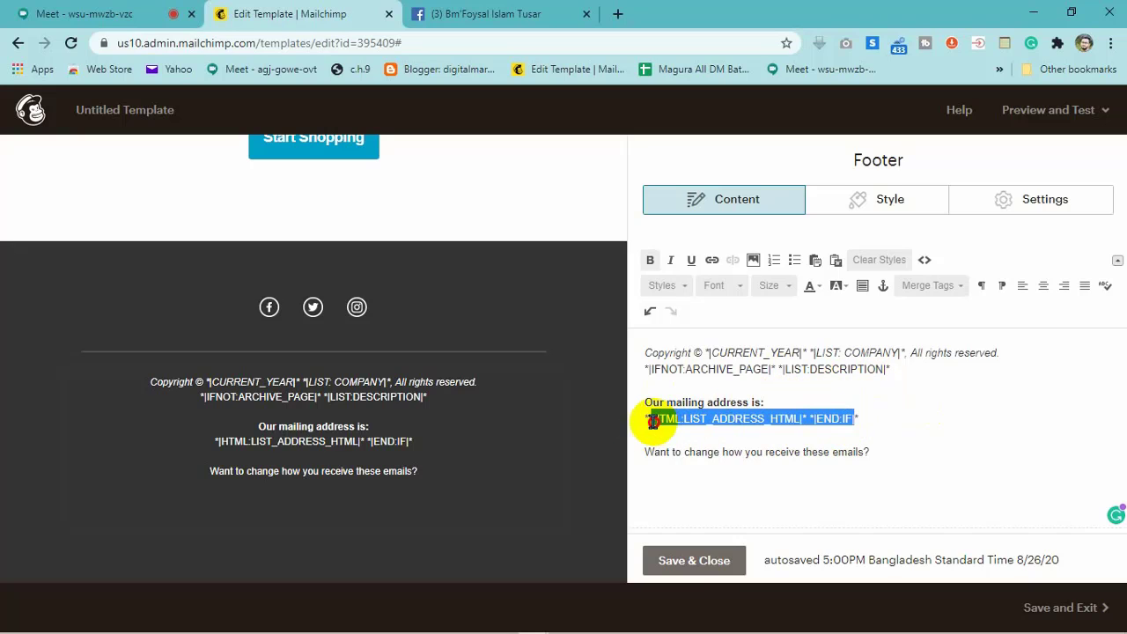
click(820, 428)
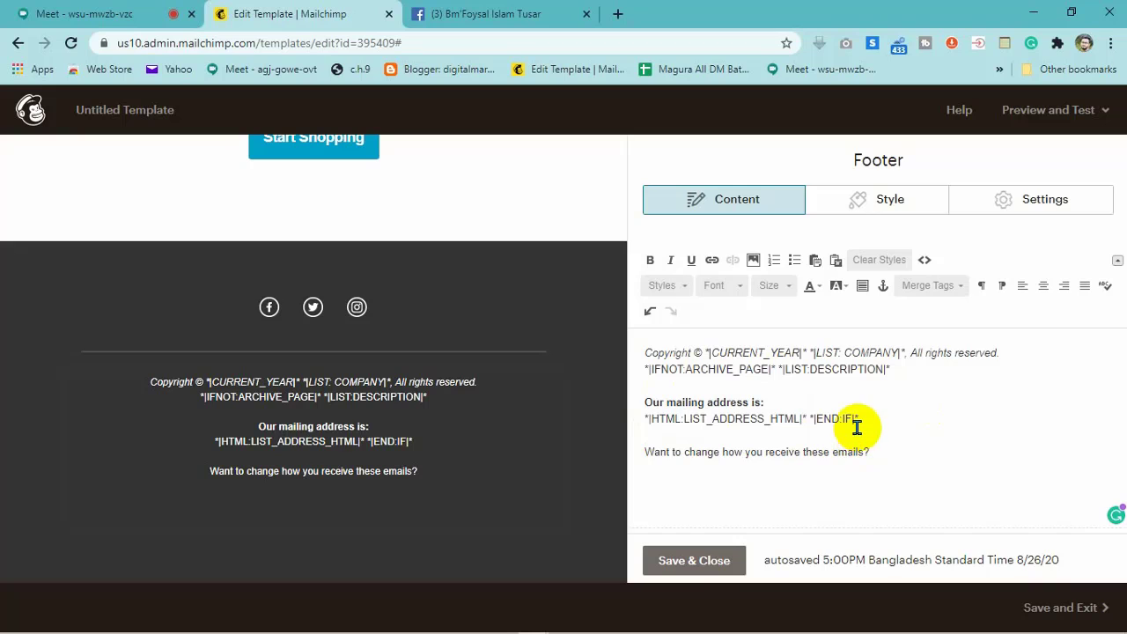
drag(850, 419, 645, 420)
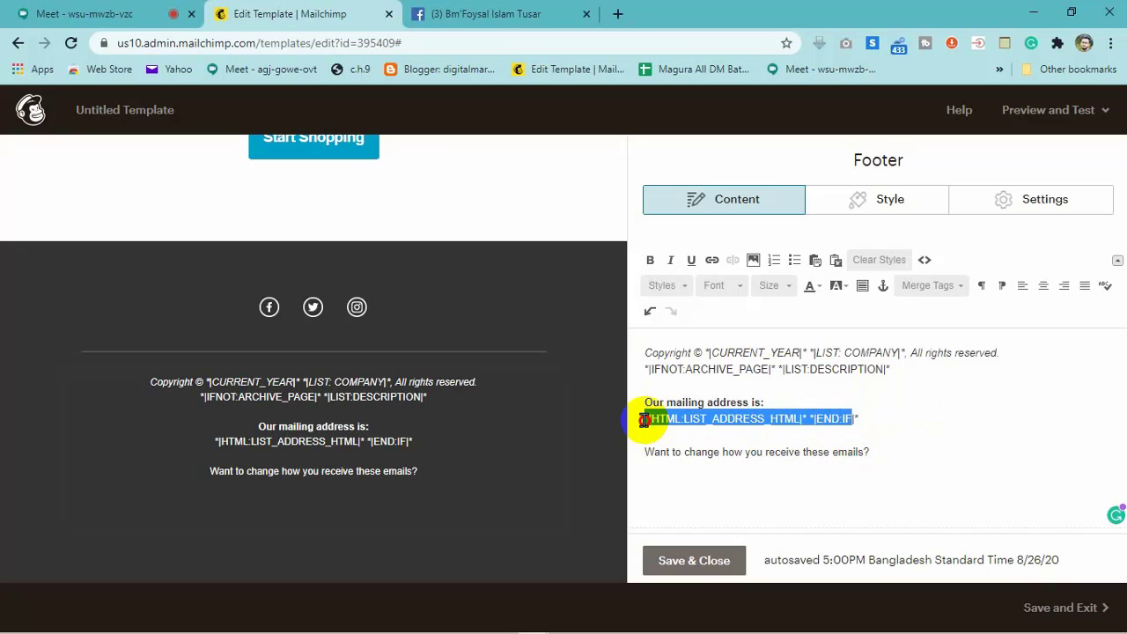
click(659, 435)
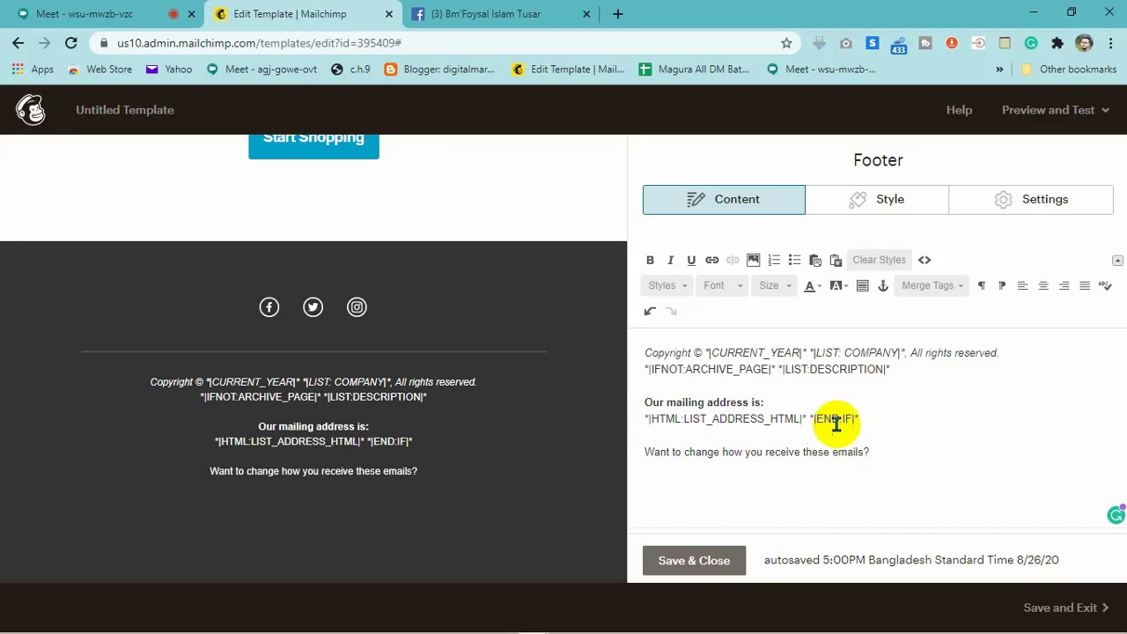
Step: Save and close the Footer block, and open the template in preview mode
click(696, 561)
scroll(365, 499, up, 5)
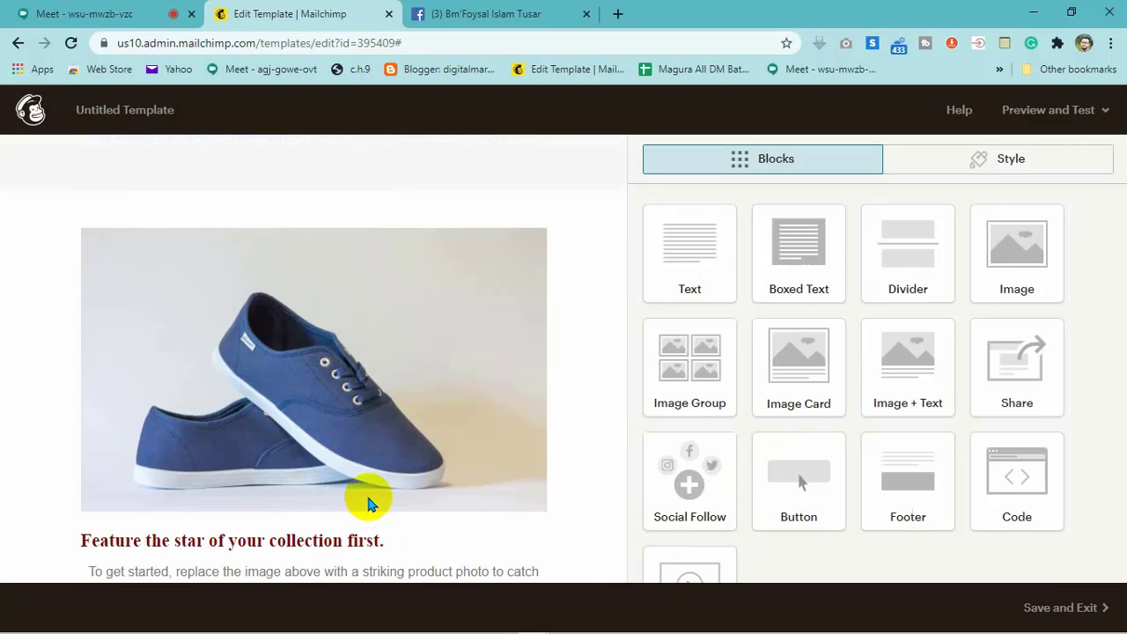
scroll(369, 502, up, 2)
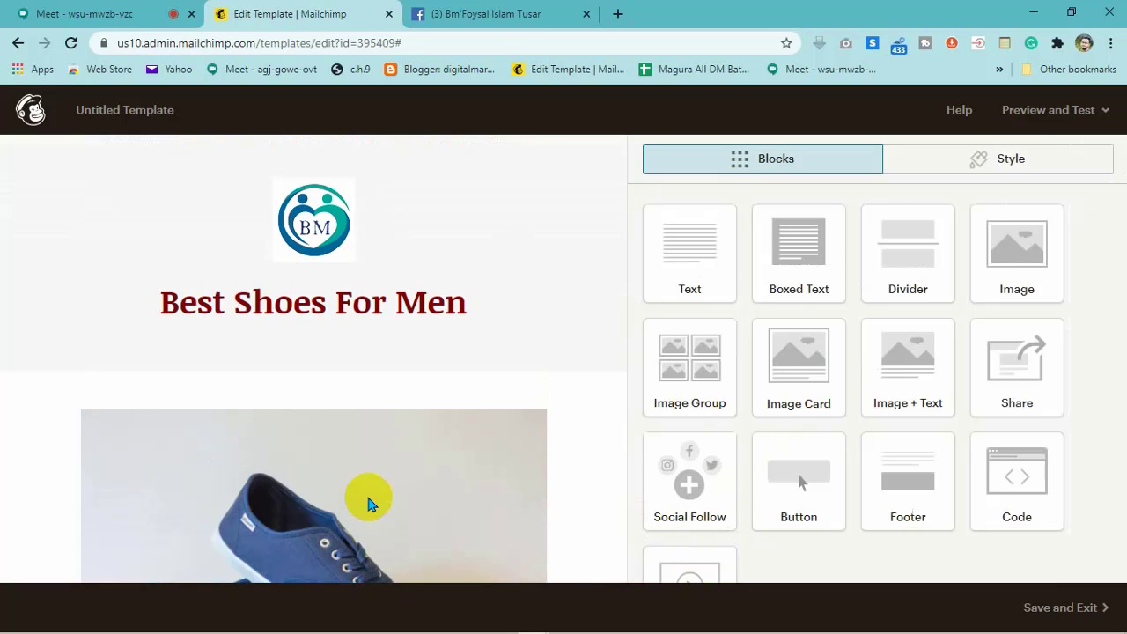
click(1027, 114)
click(1000, 153)
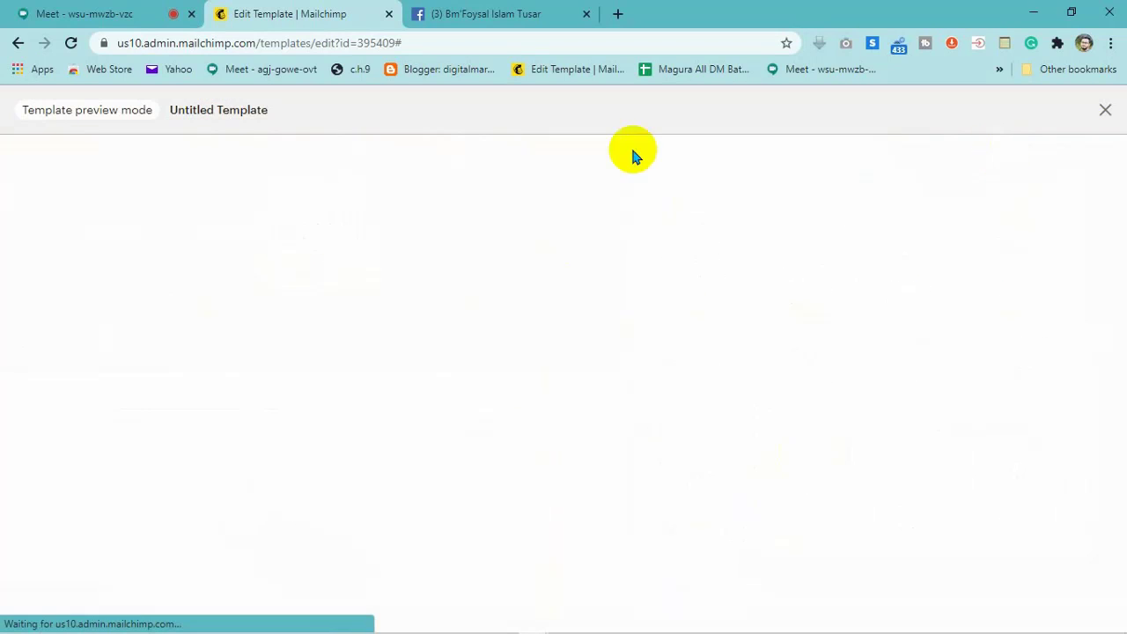
Step: Examine the whole template from logo to footer in the Mobile preview and in the Desktop preview
scroll(528, 416, down, 3)
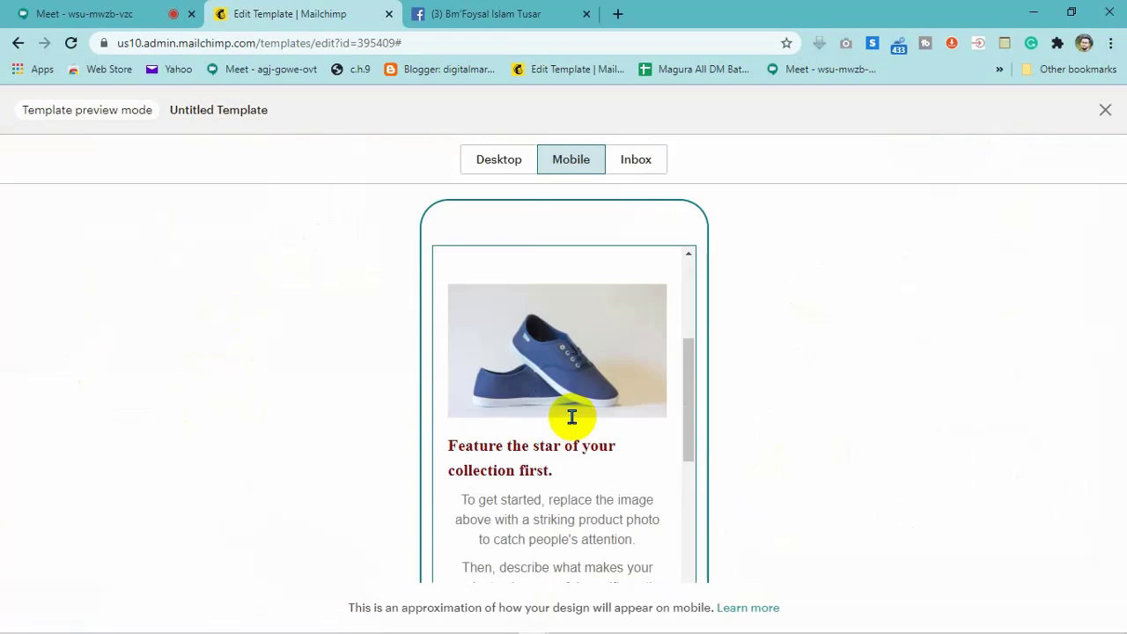
scroll(572, 417, down, 10)
scroll(572, 424, up, 15)
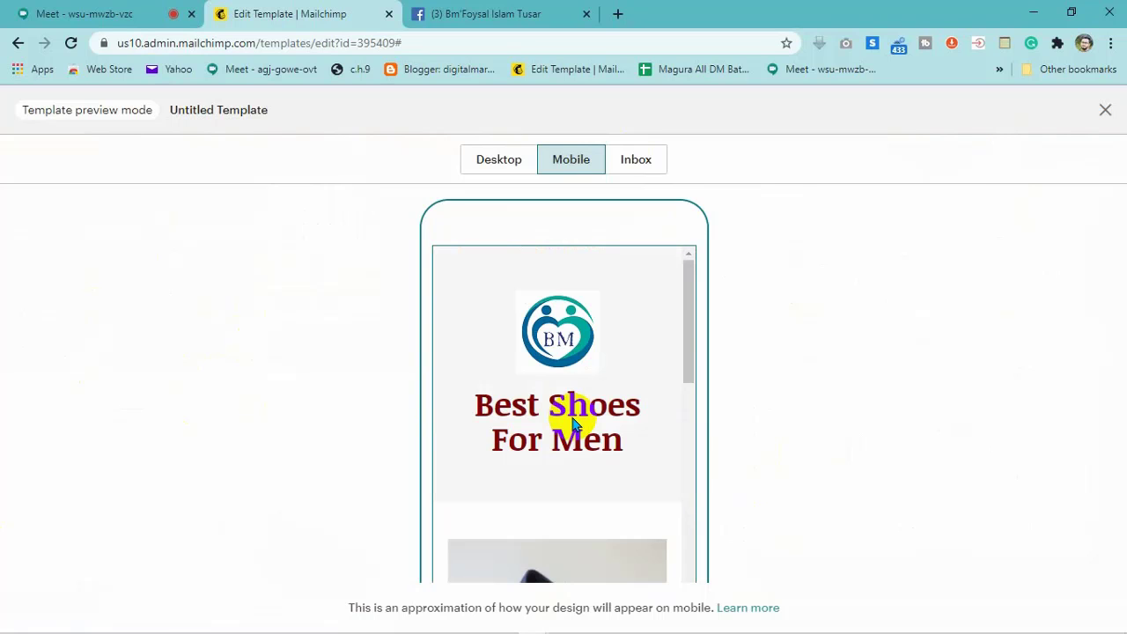
drag(693, 327, 694, 294)
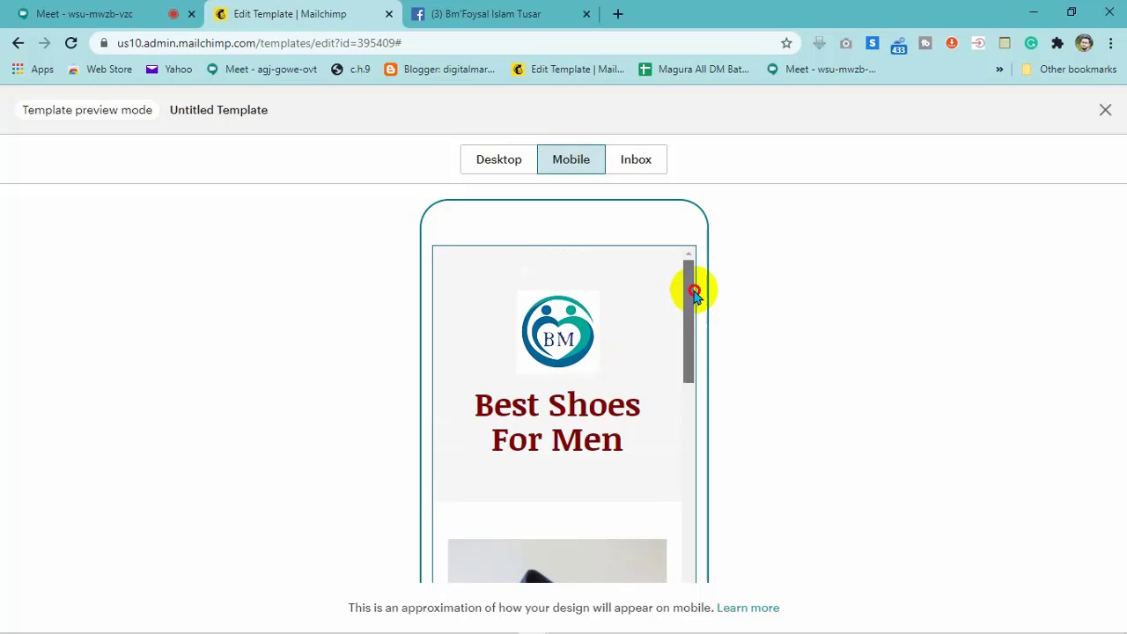
click(492, 158)
scroll(496, 278, down, 10)
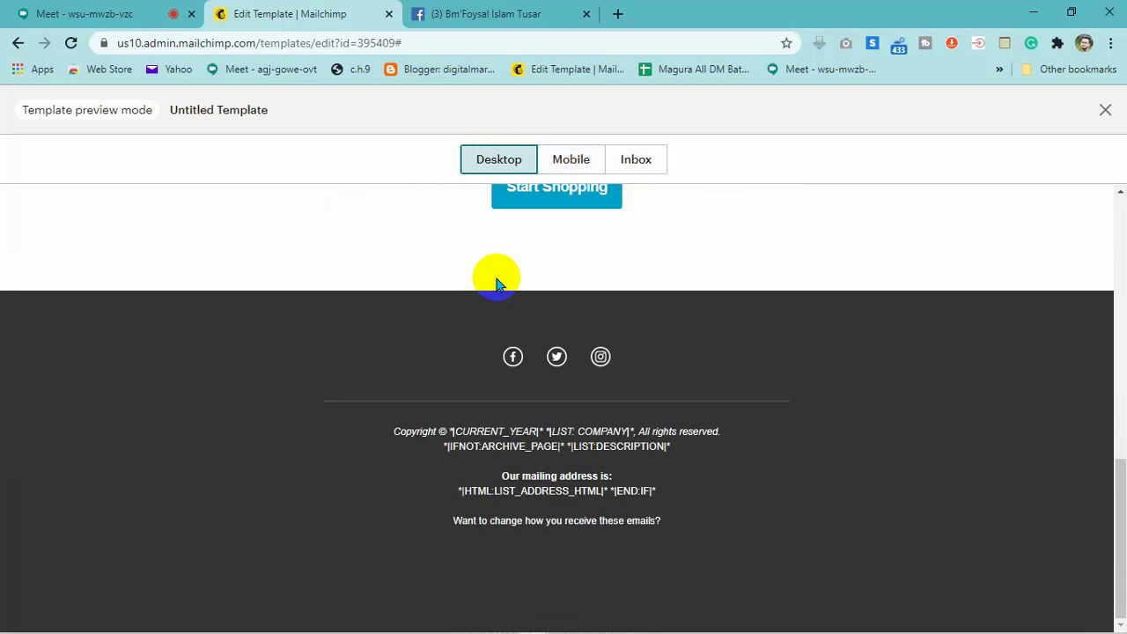
scroll(469, 387, up, 6)
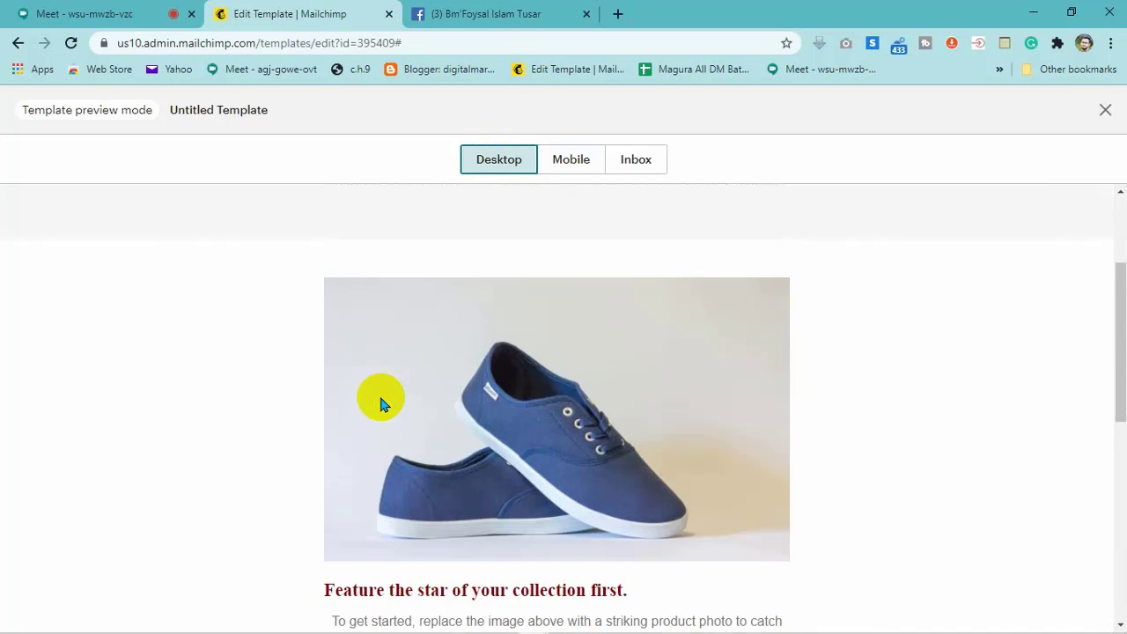
scroll(381, 403, up, 2)
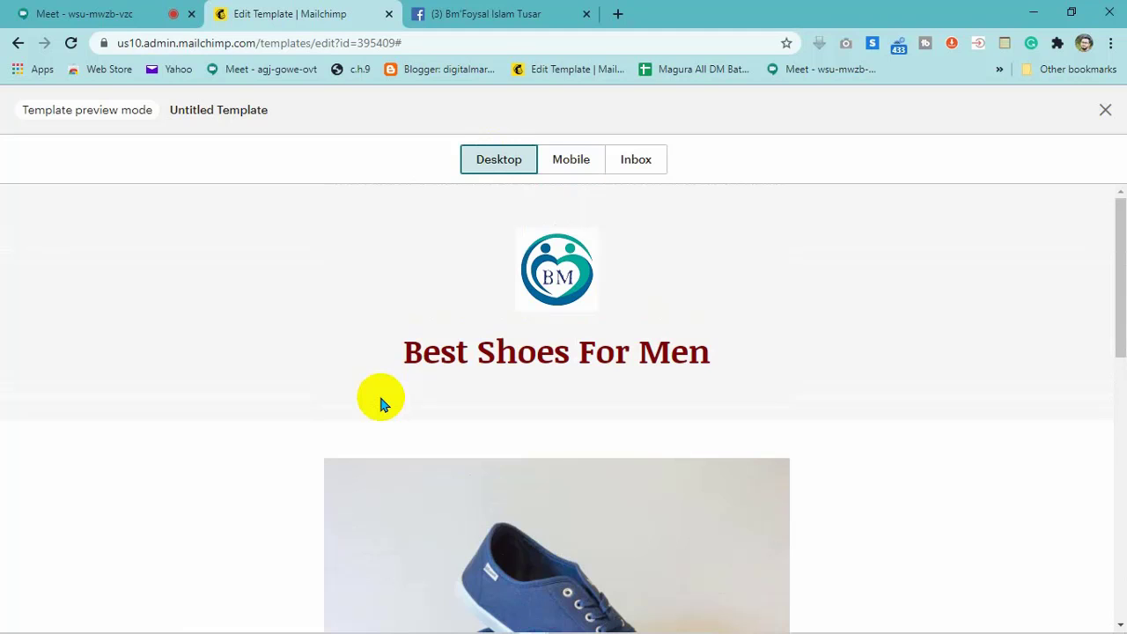
scroll(380, 404, down, 3)
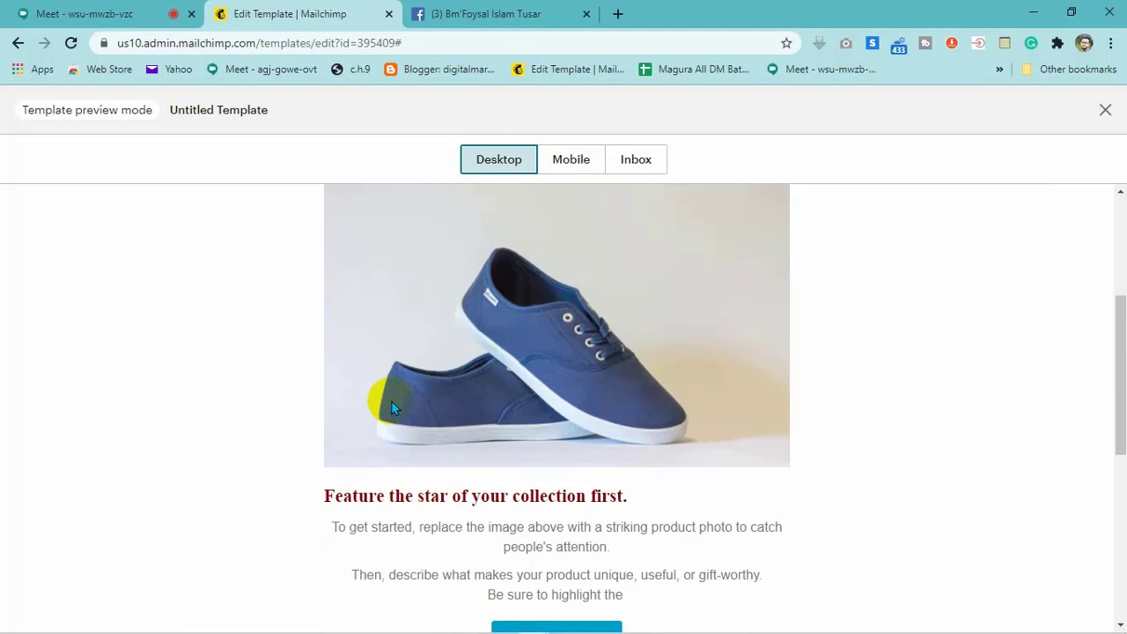
Step: Compare the Mobile and Desktop layouts of the template once more, and exit the preview
click(564, 160)
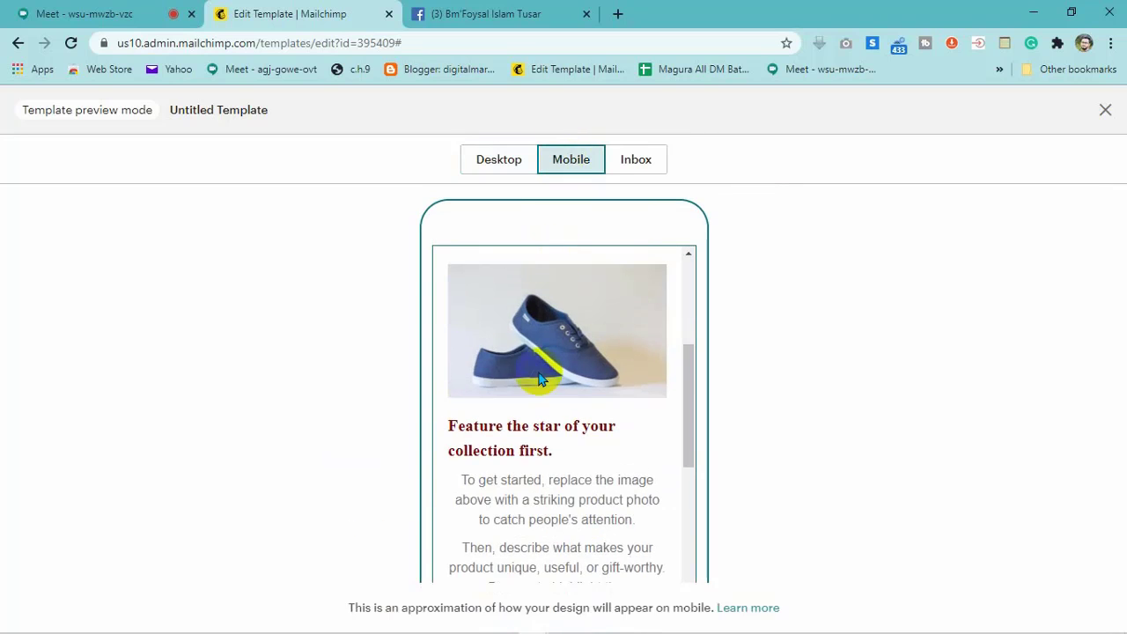
scroll(535, 391, up, 3)
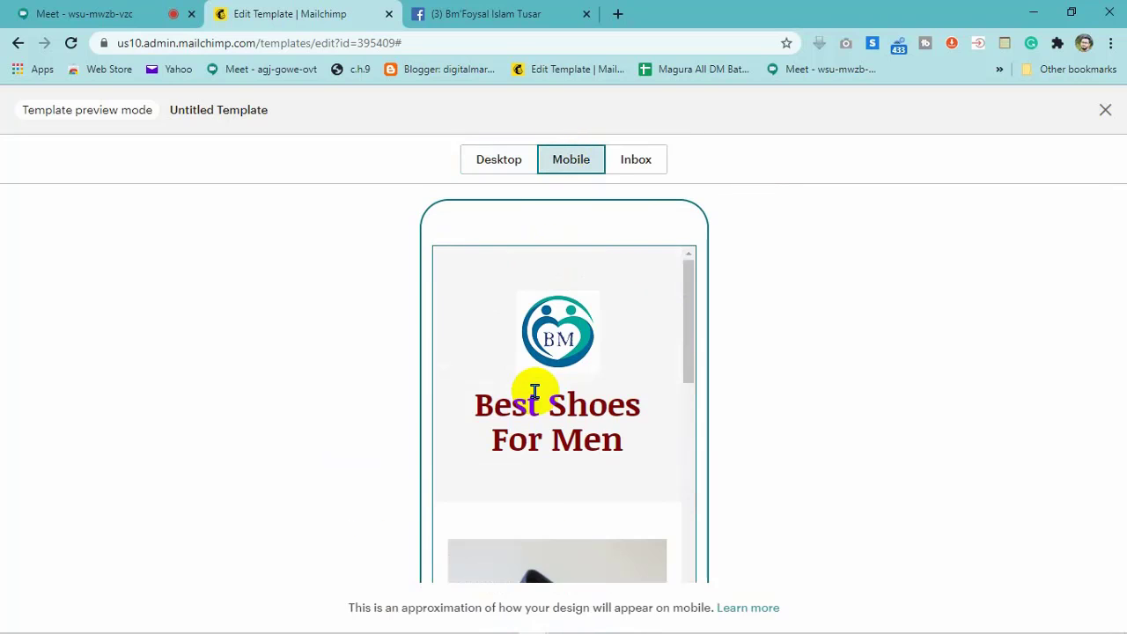
scroll(535, 391, down, 10)
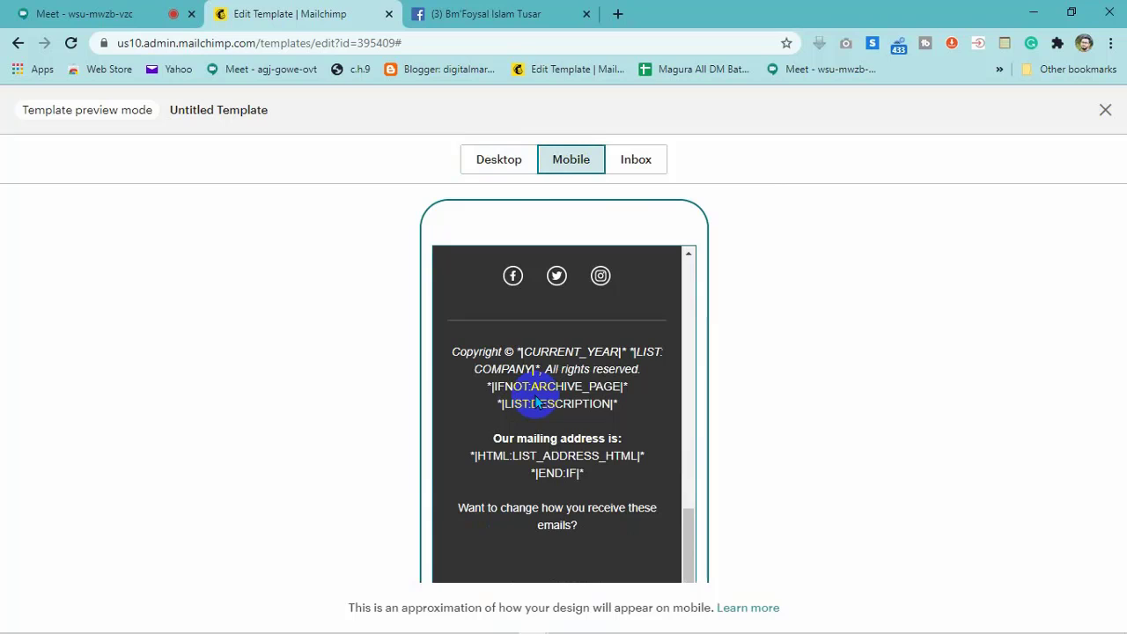
scroll(539, 404, up, 10)
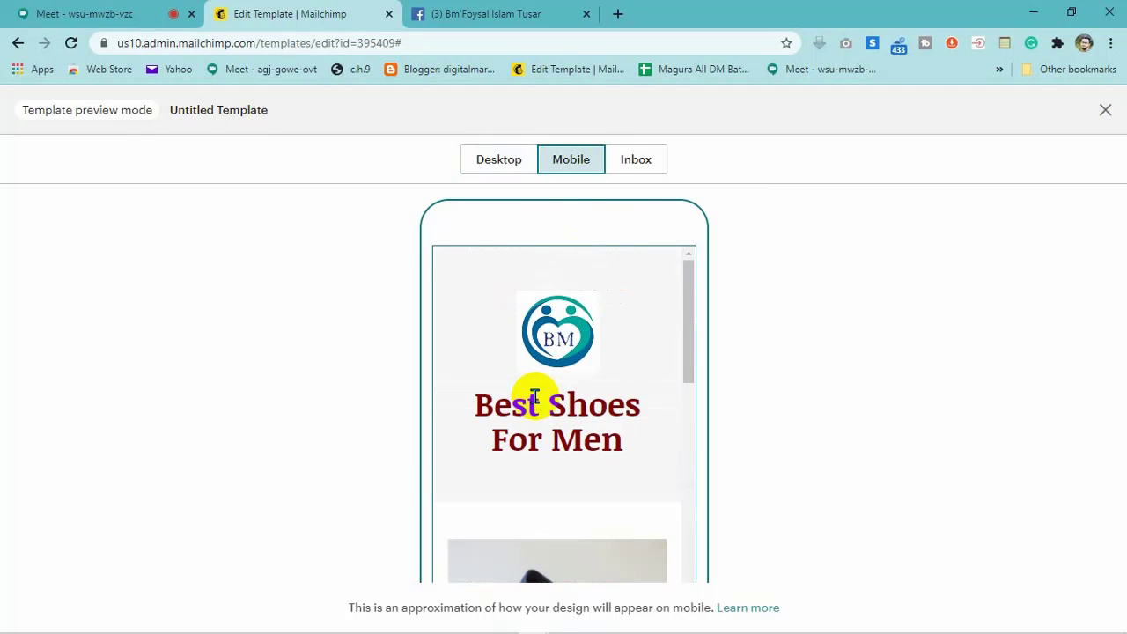
scroll(554, 415, down, 10)
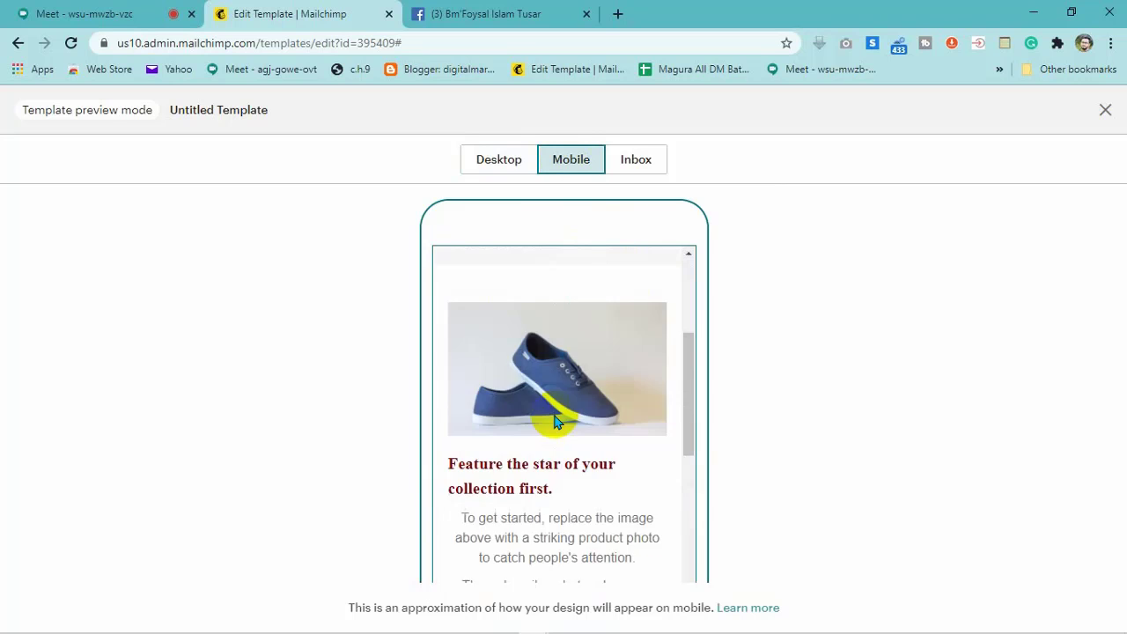
click(511, 157)
scroll(528, 415, up, 10)
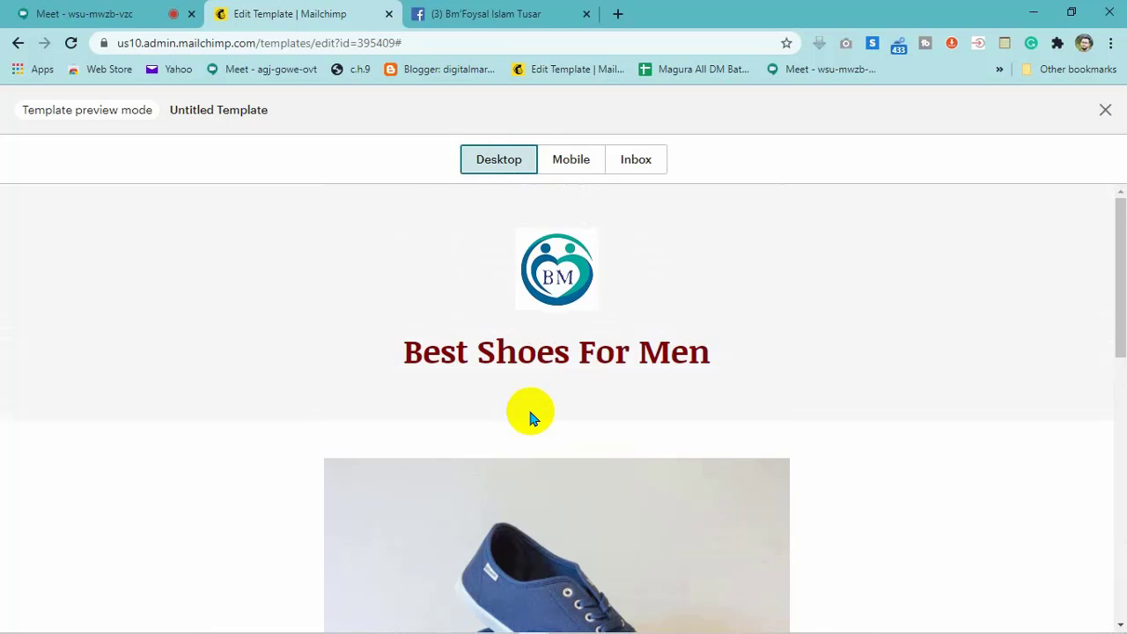
scroll(528, 415, down, 10)
scroll(531, 415, up, 10)
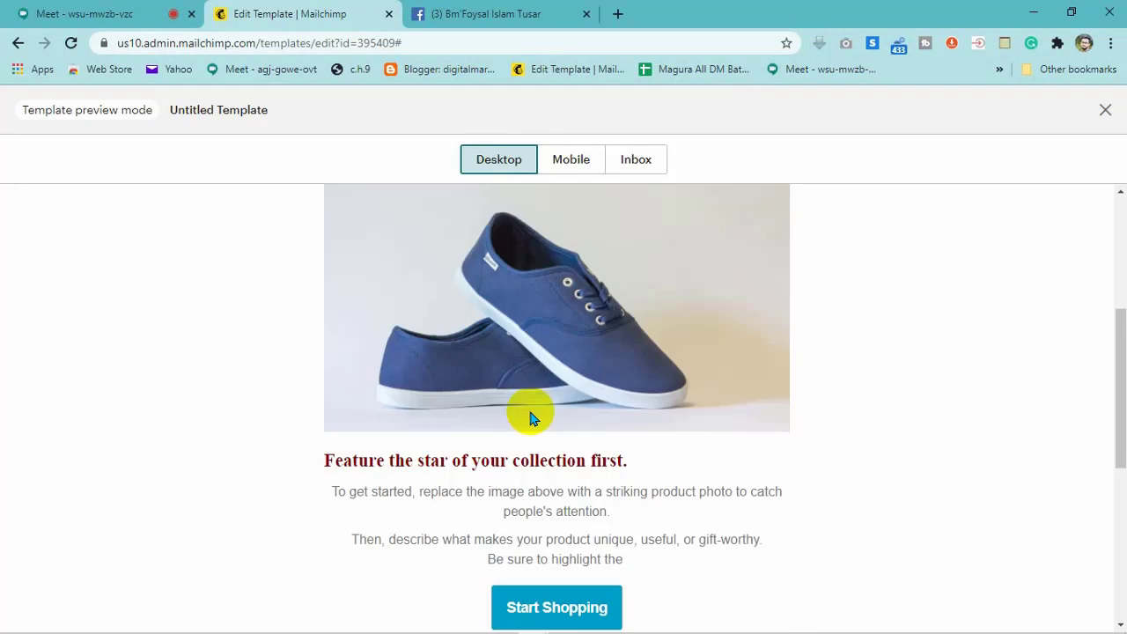
click(571, 161)
scroll(523, 361, down, 10)
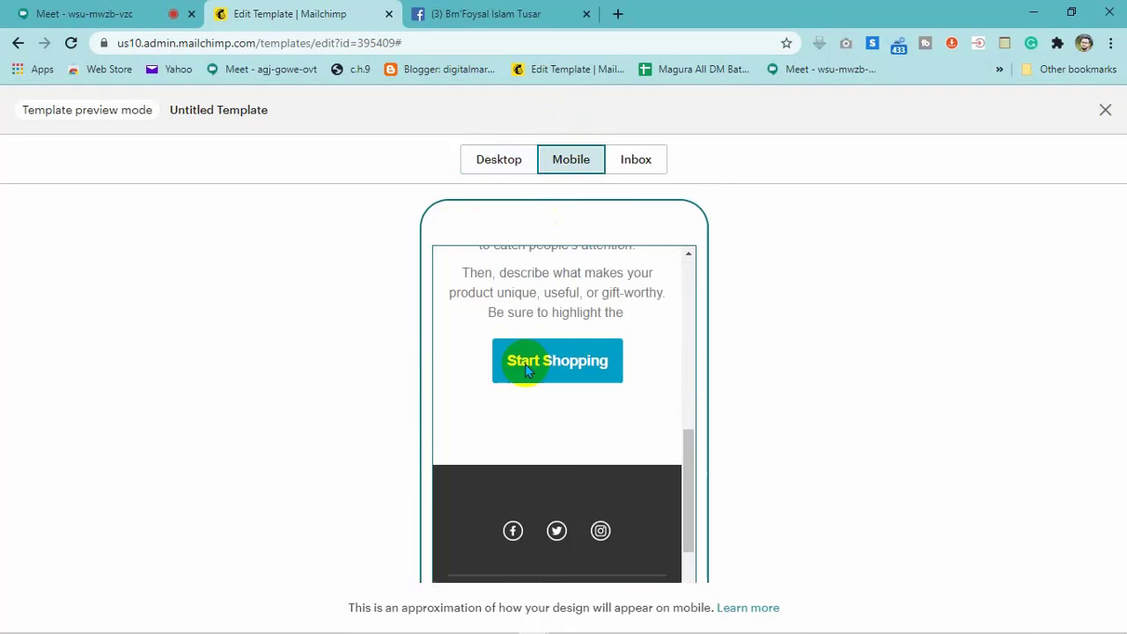
scroll(525, 363, up, 10)
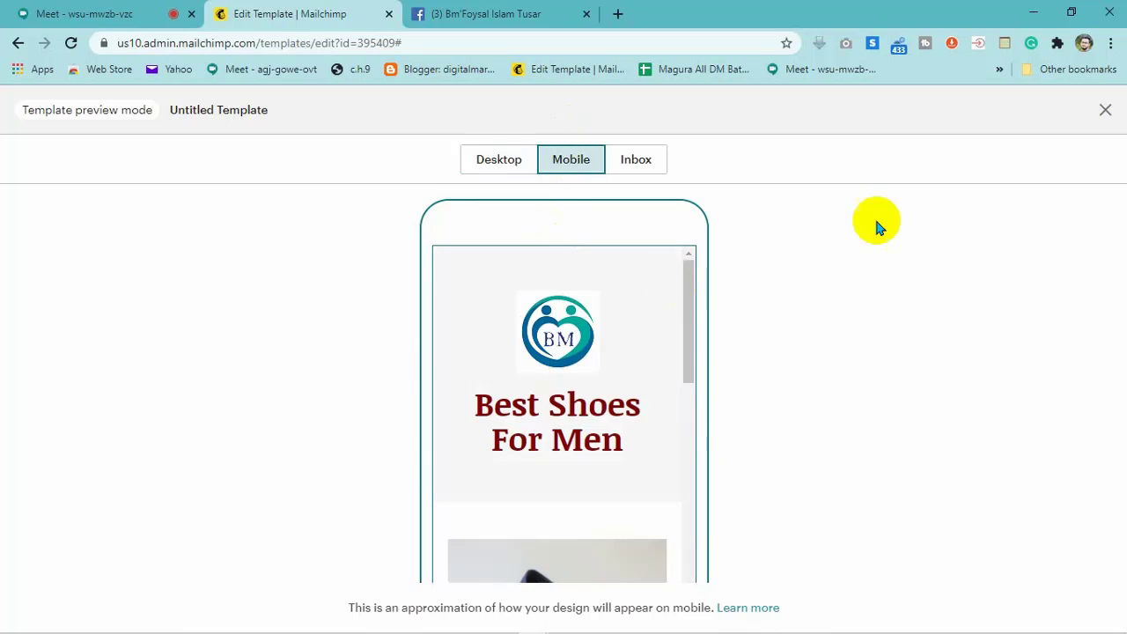
click(1102, 111)
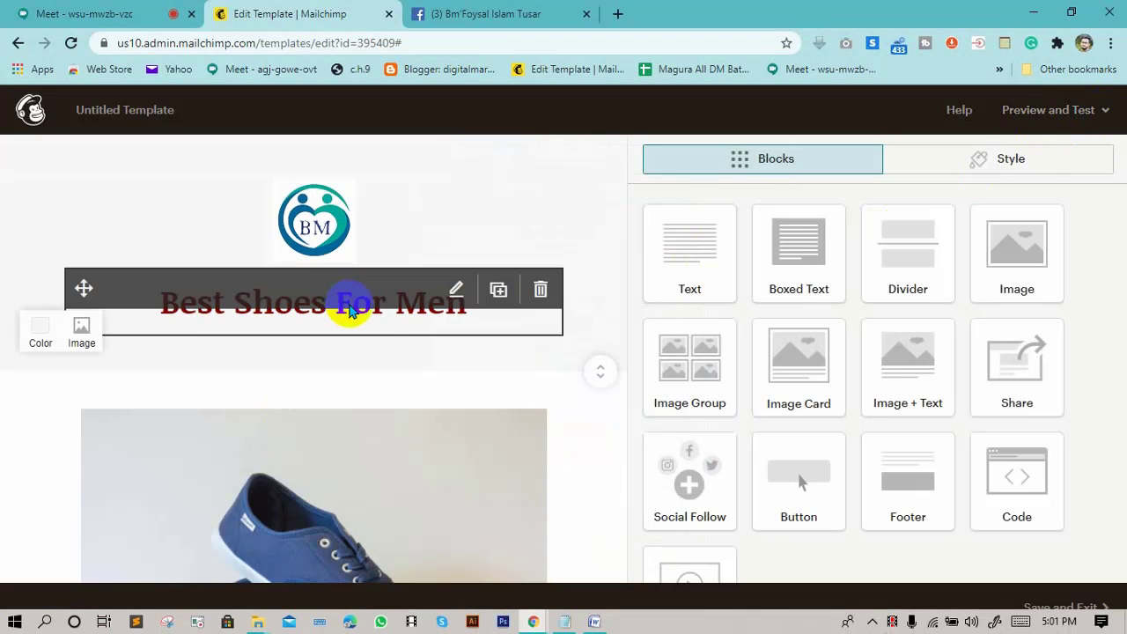
scroll(542, 361, down, 1)
scroll(542, 361, down, 10)
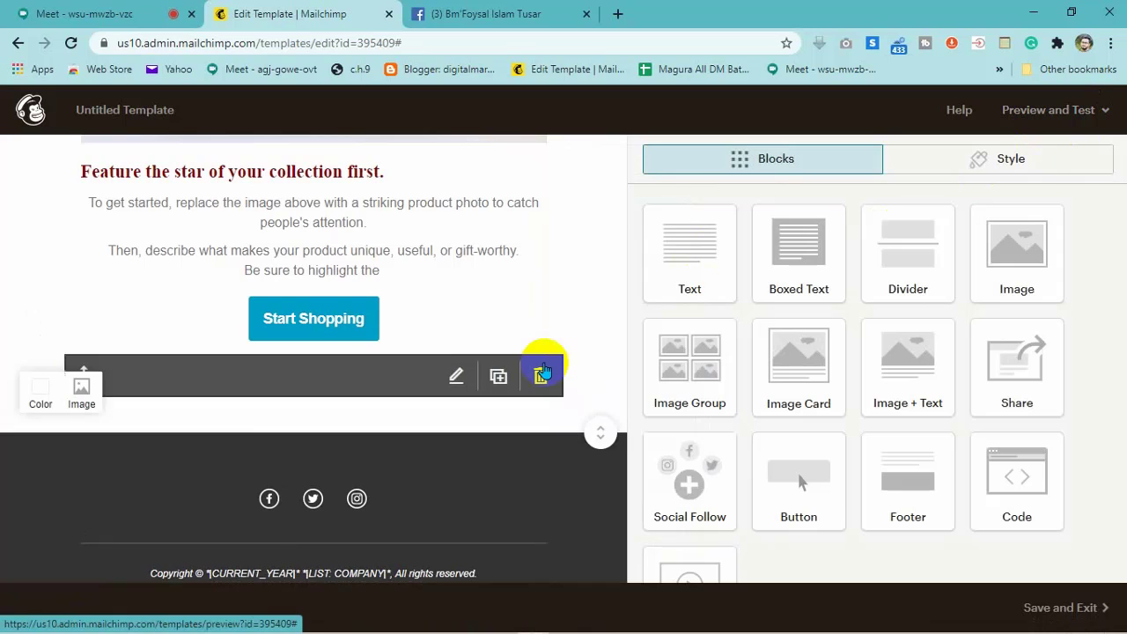
scroll(544, 370, down, 3)
click(541, 348)
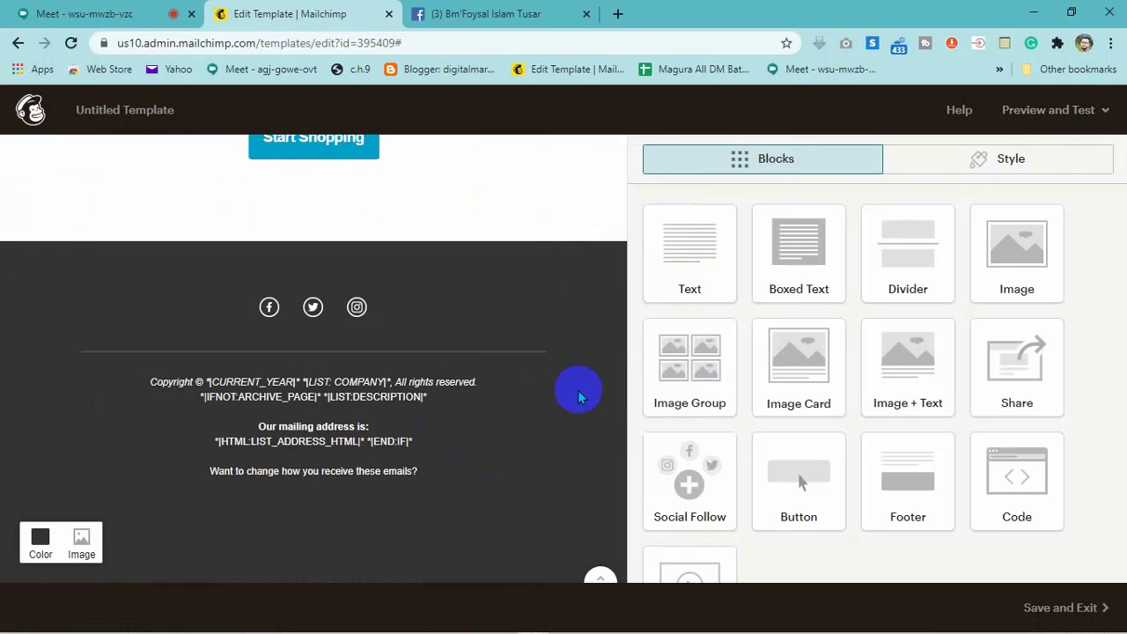
scroll(577, 396, up, 3)
scroll(578, 395, up, 5)
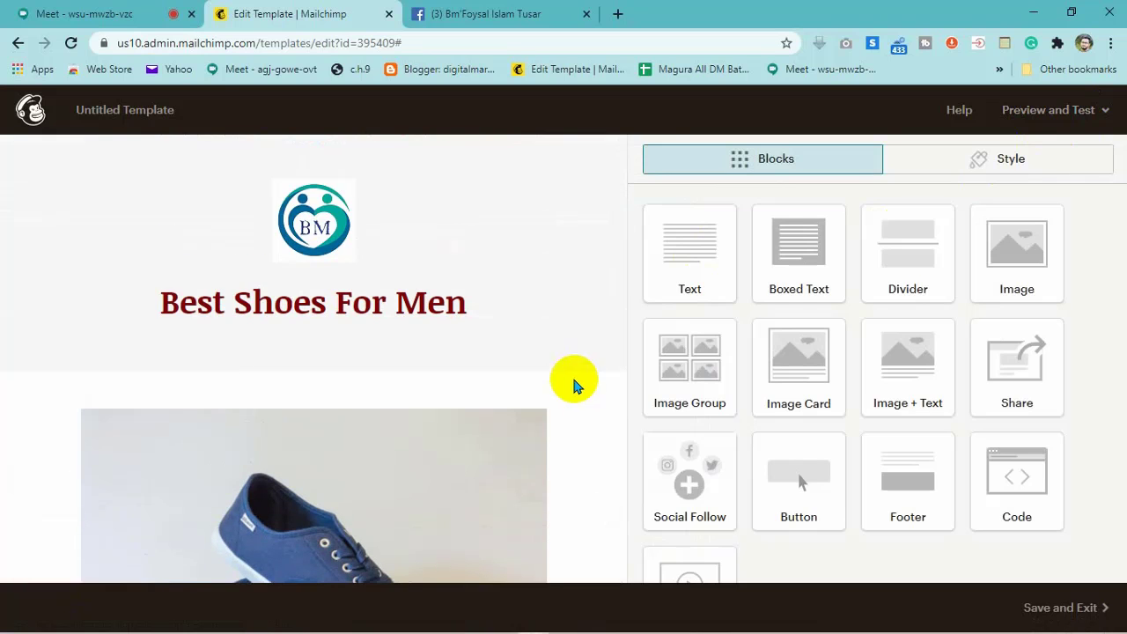
Step: Switch to the Google Meet call, admit the waiting participant and stop presenting the screen
click(103, 12)
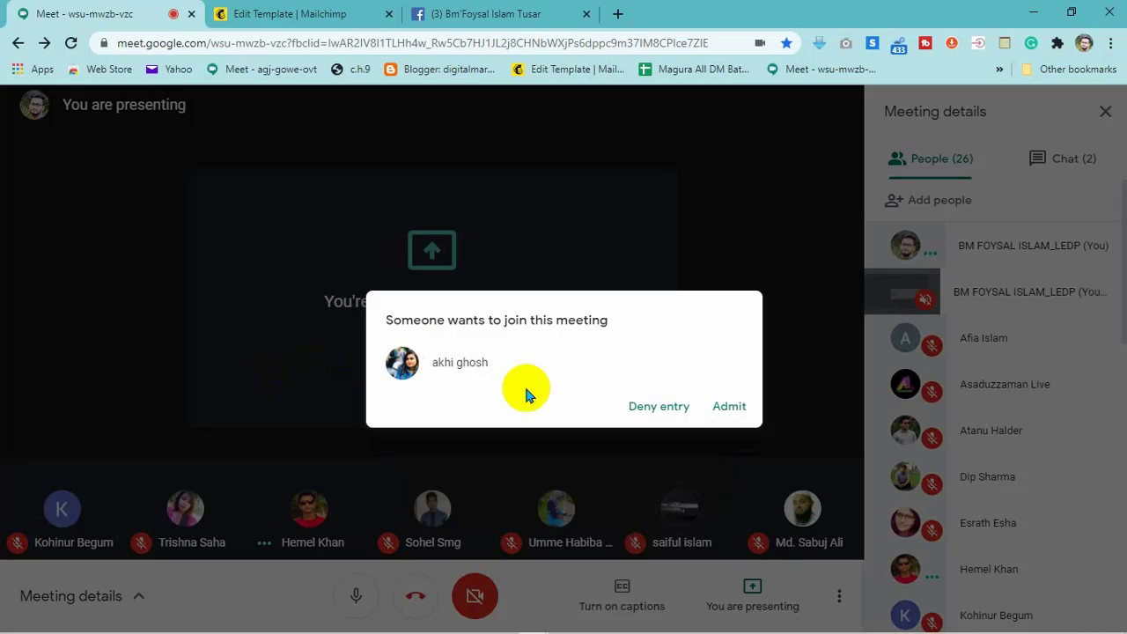
click(725, 407)
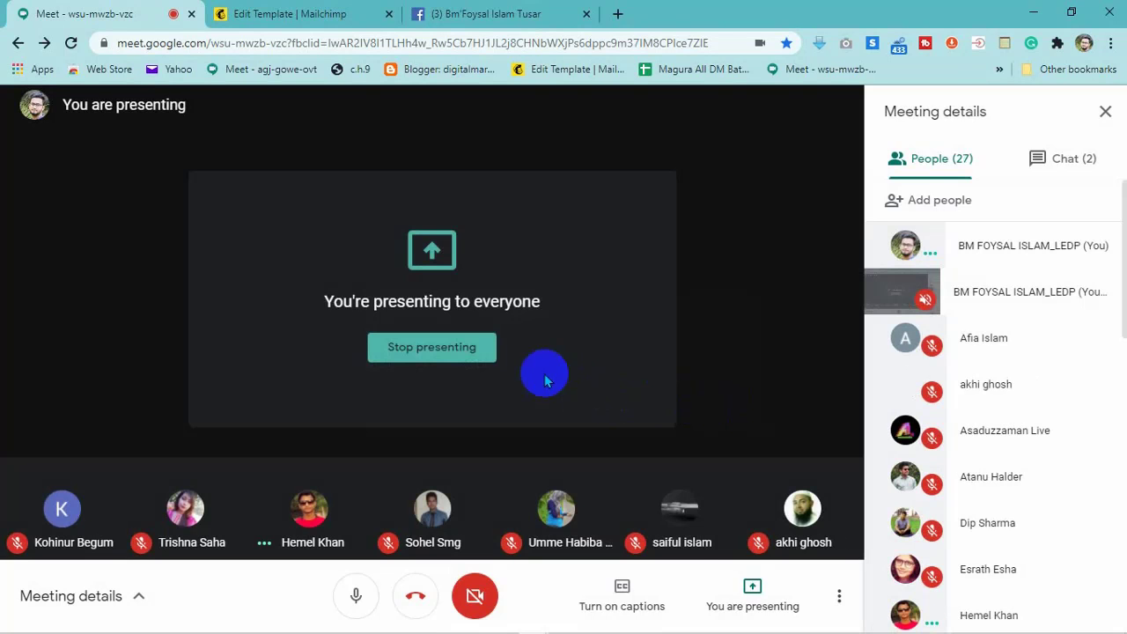
click(467, 349)
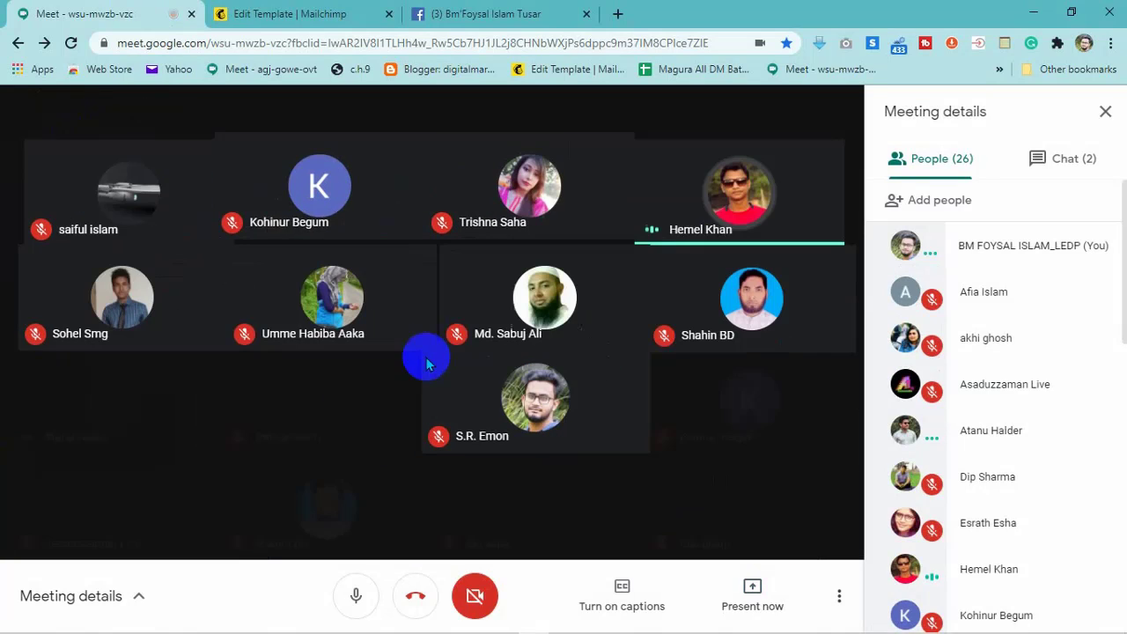